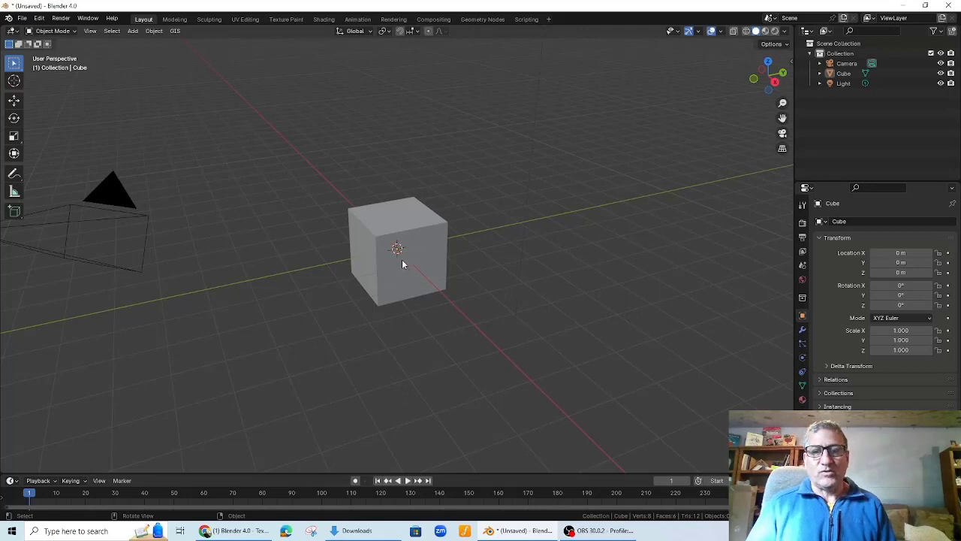
# - Delete the default cube from the scene
pyautogui.scroll(-3, 404, 267)
pyautogui.scroll(6, 412, 265)
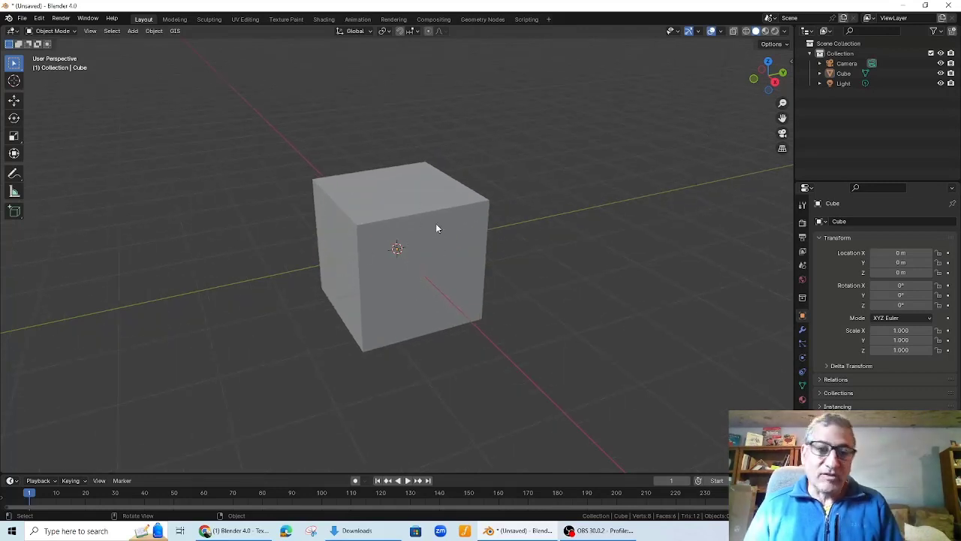
pyautogui.click(442, 257)
pyautogui.press('Delete')
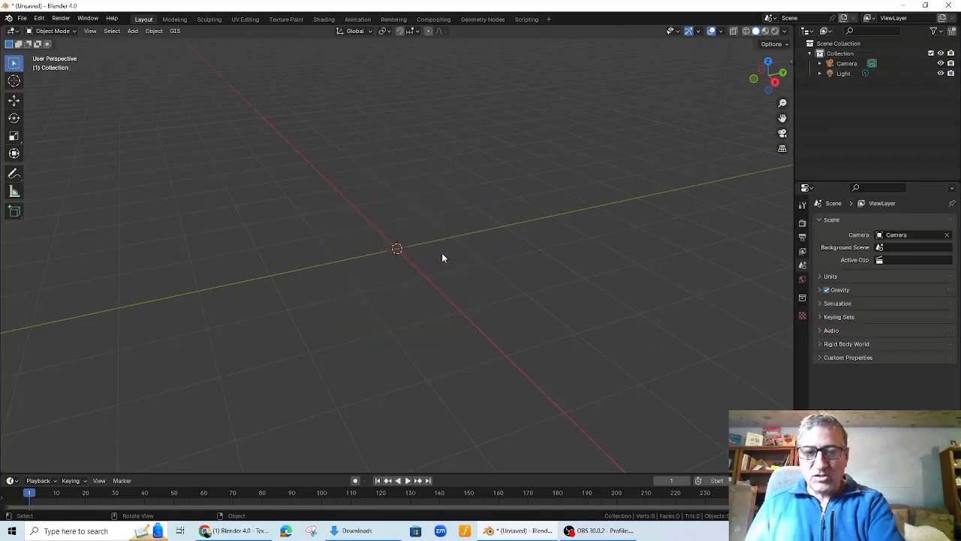
# - Add a UV sphere mesh at the scene origin
pyautogui.scroll(-4, 424, 251)
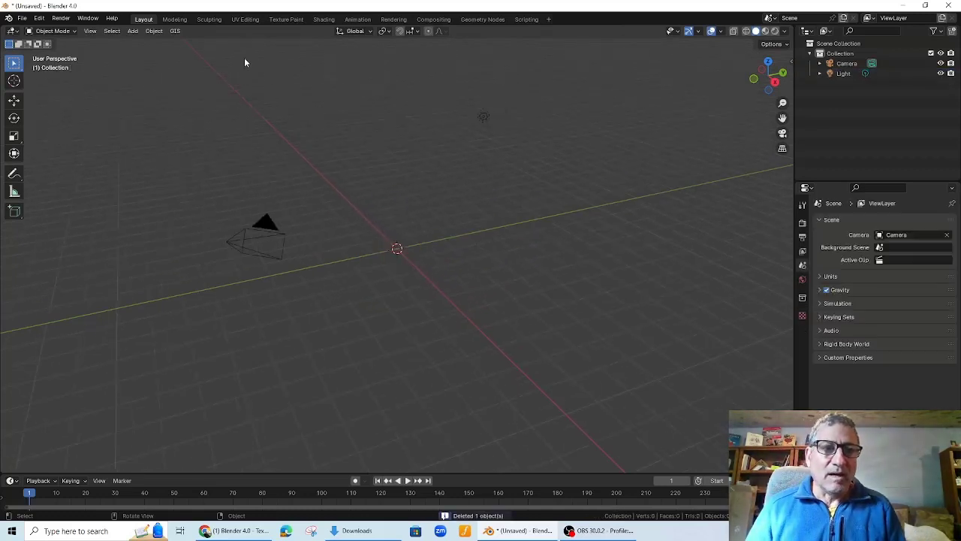
pyautogui.click(135, 32)
pyautogui.moveTo(139, 45)
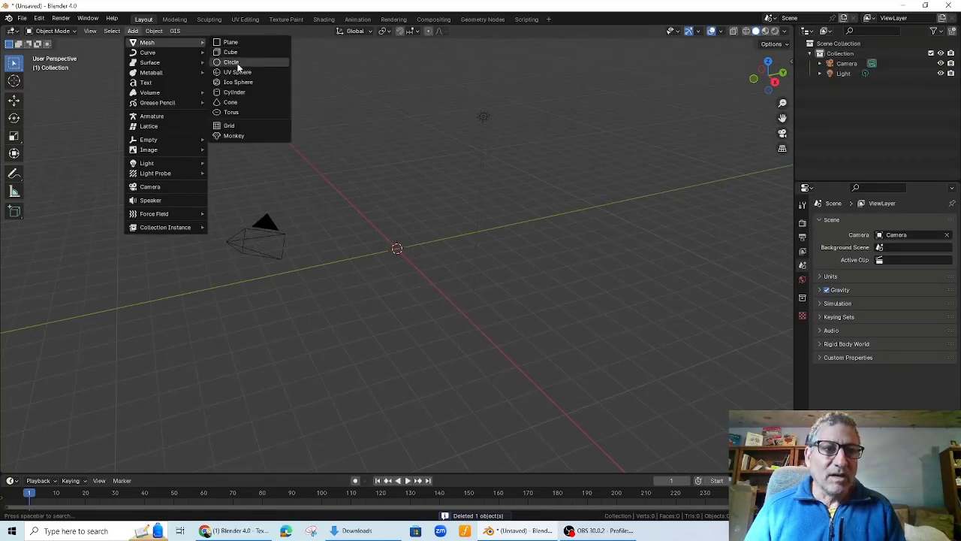
pyautogui.click(237, 72)
pyautogui.scroll(5, 425, 278)
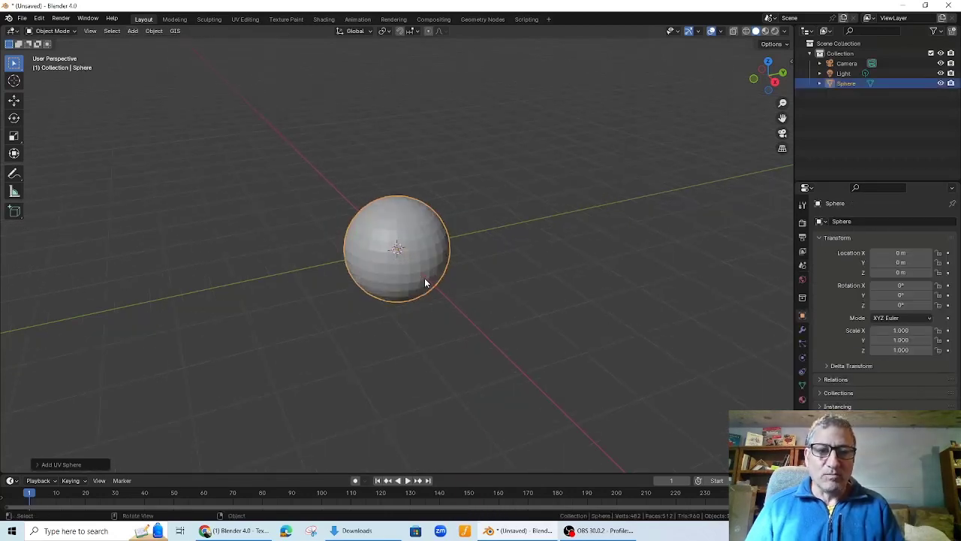
# - Examine the sphere's mesh in wireframe display, then return to solid shading
pyautogui.click(745, 32)
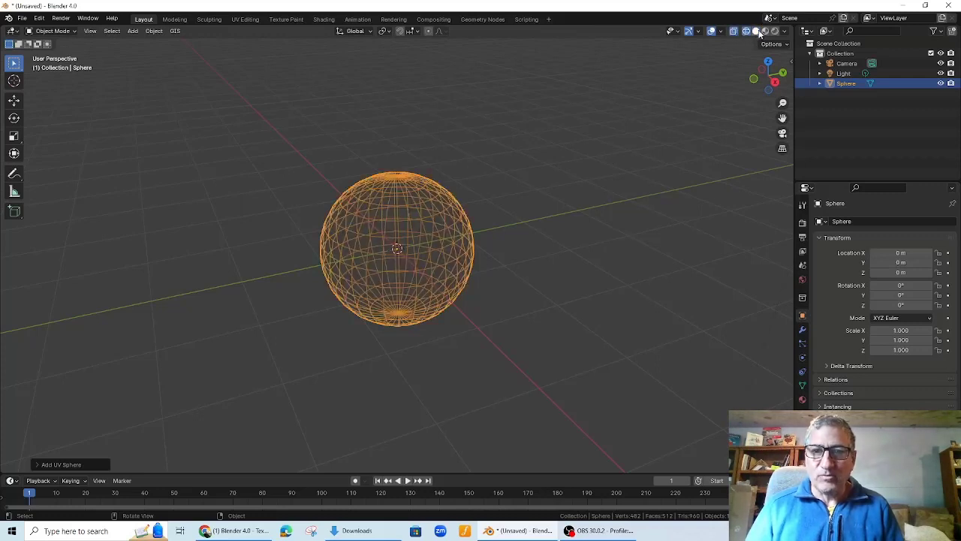
pyautogui.click(757, 32)
pyautogui.scroll(2, 435, 327)
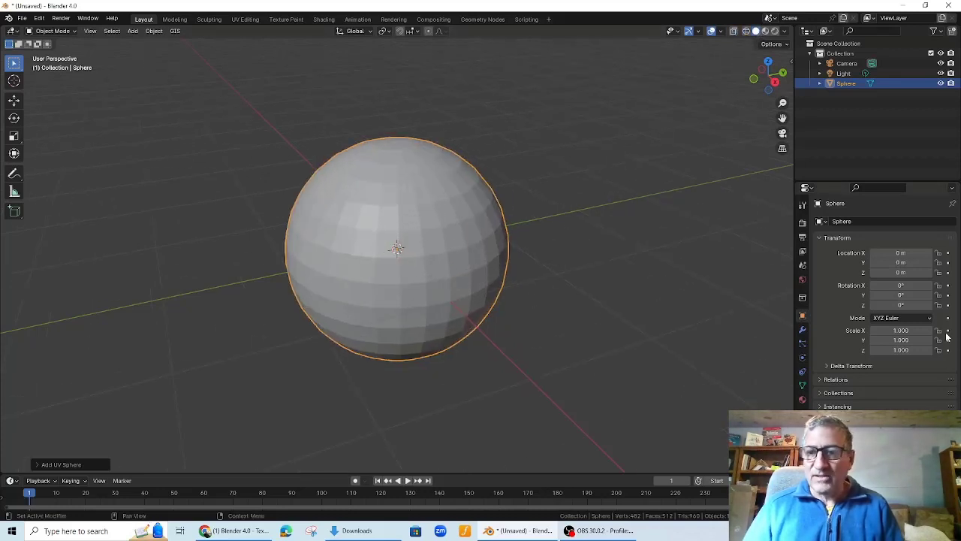
# - Add a Subdivision Surface modifier to the sphere
pyautogui.click(802, 329)
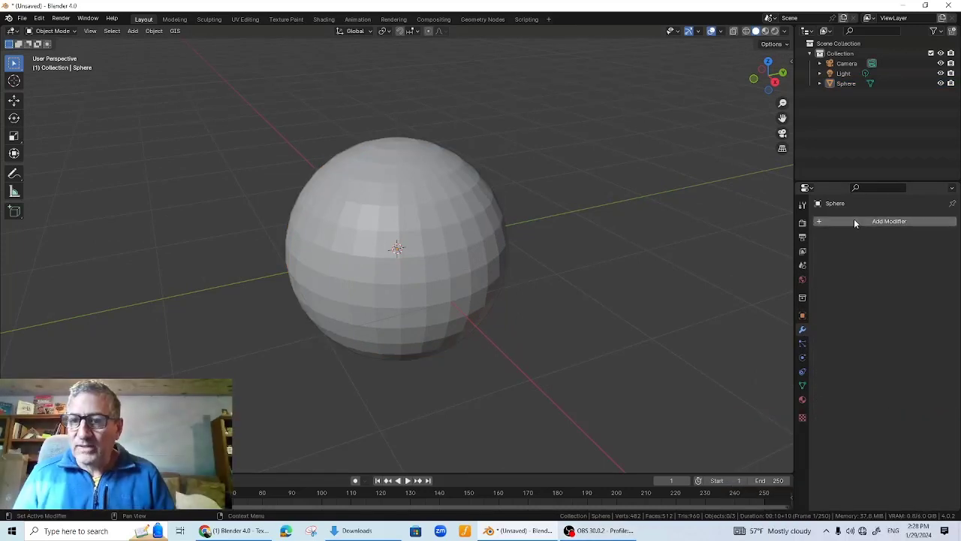
pyautogui.click(854, 220)
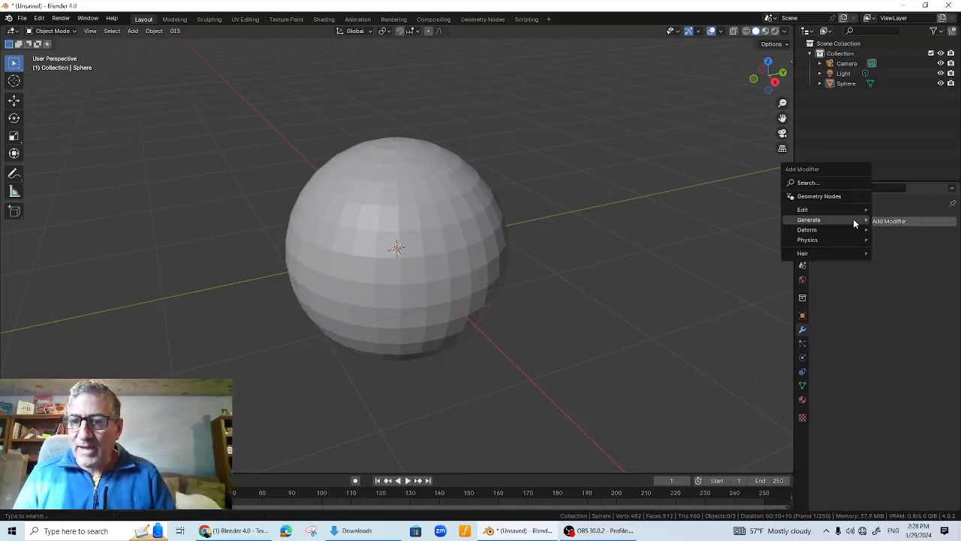
pyautogui.moveTo(853, 218)
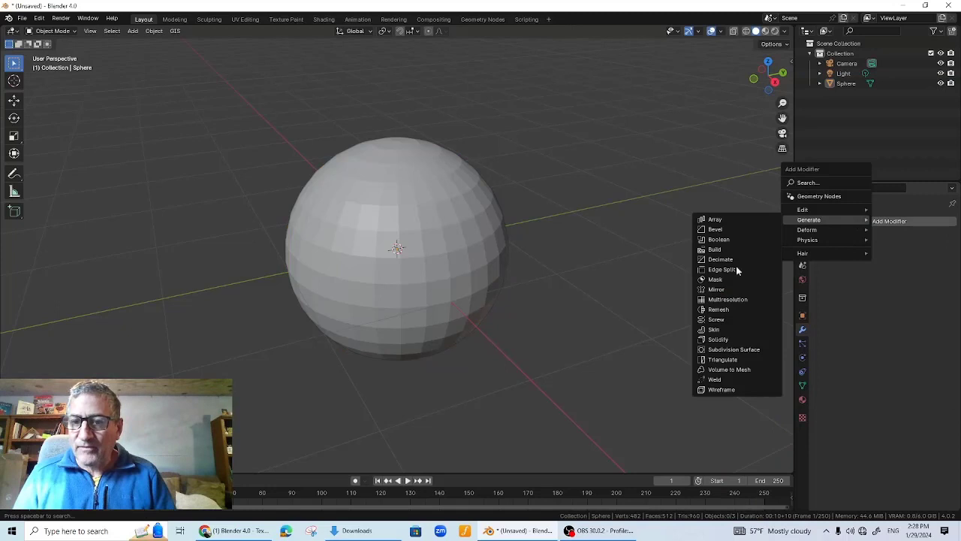
pyautogui.click(726, 349)
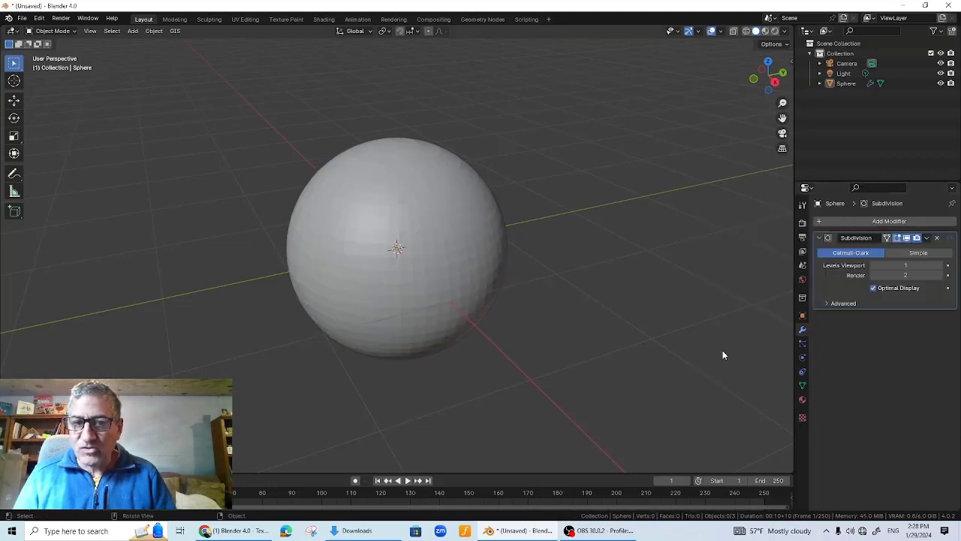
# - Set the Subdivision modifier's viewport level to 3 and apply the modifier to the sphere
pyautogui.click(942, 267)
pyautogui.scroll(2, 456, 282)
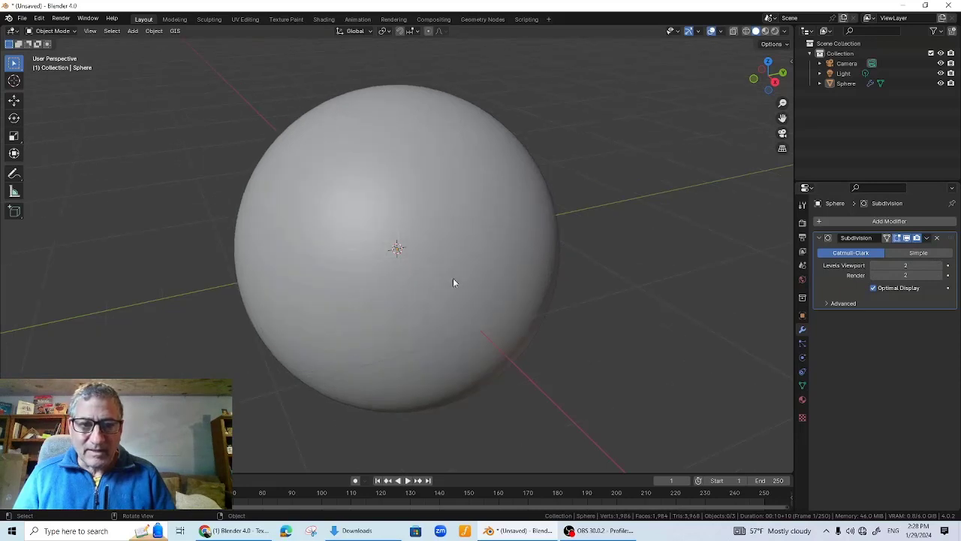
pyautogui.click(940, 268)
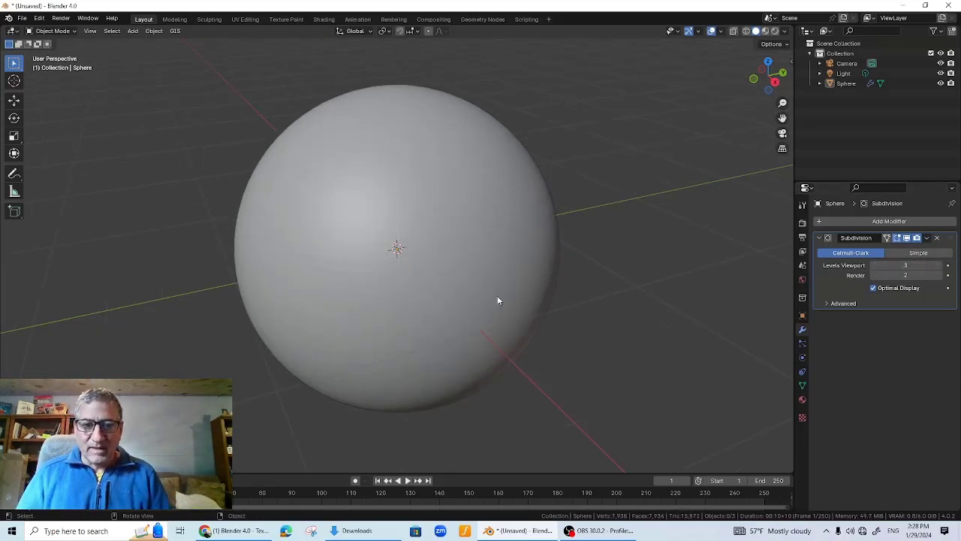
pyautogui.scroll(5, 499, 299)
pyautogui.scroll(-4, 502, 302)
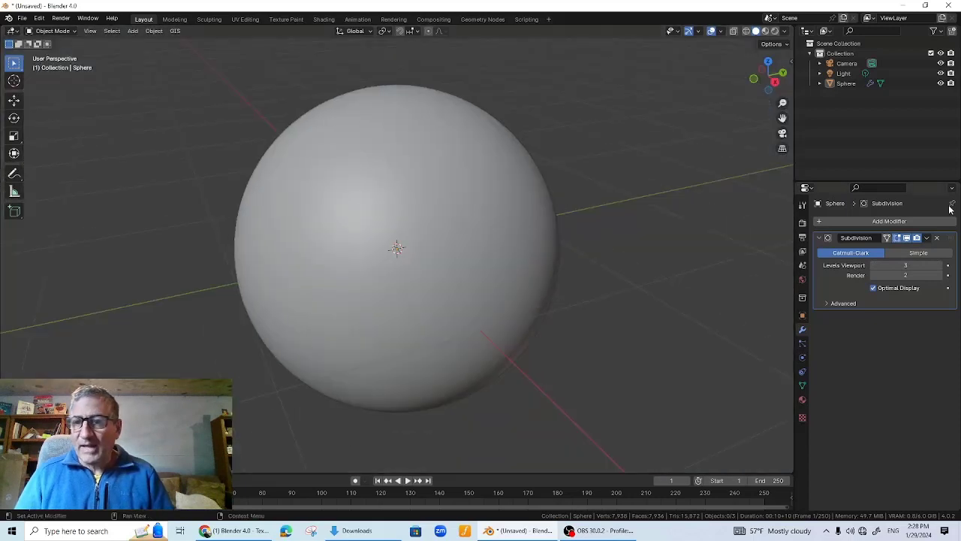
pyautogui.click(926, 238)
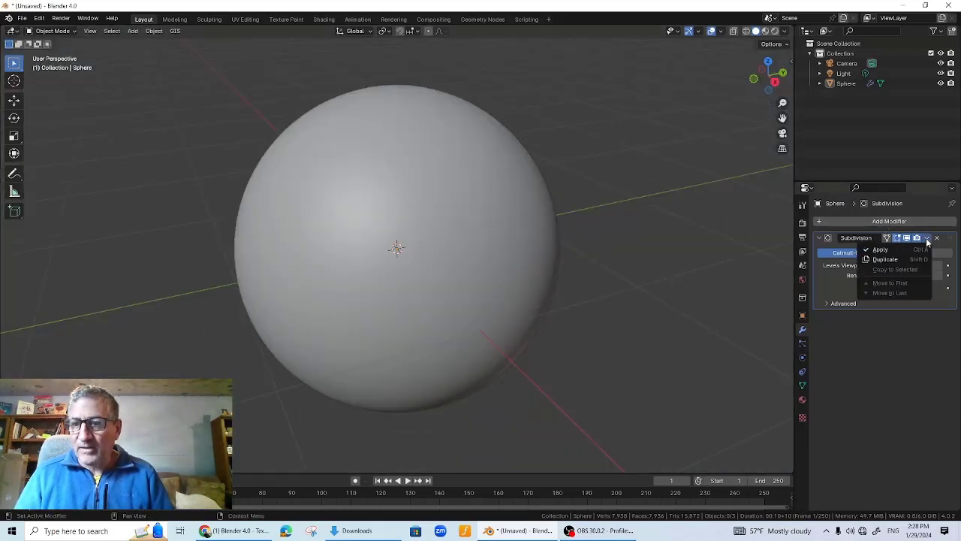
pyautogui.click(896, 250)
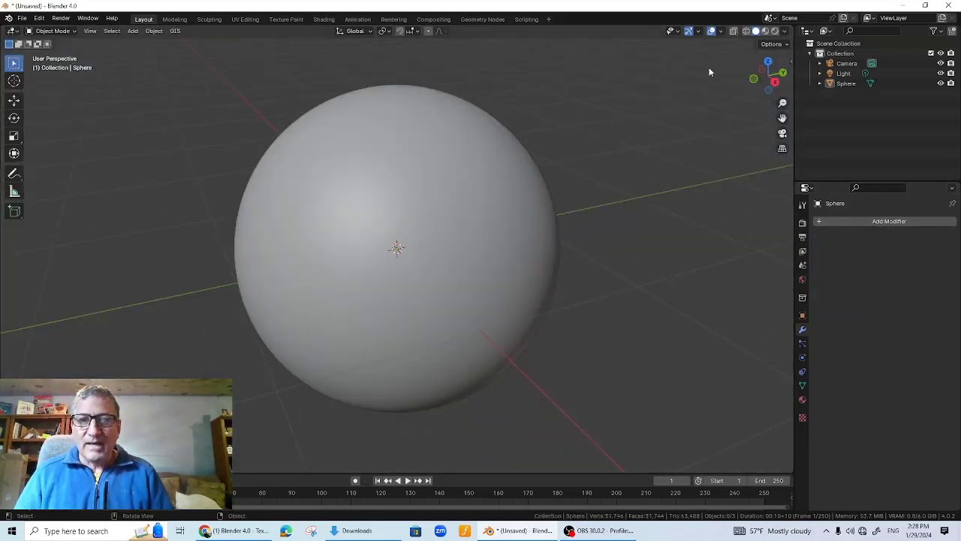
# - Inspect the density of the subdivided sphere's mesh in wireframe display and restore solid shading
pyautogui.click(746, 31)
pyautogui.scroll(6, 468, 266)
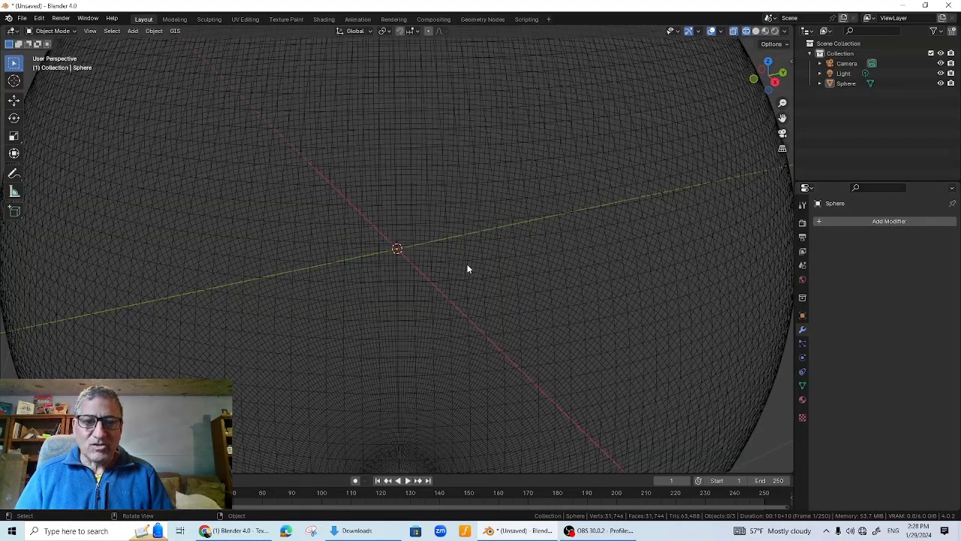
pyautogui.scroll(-5, 467, 266)
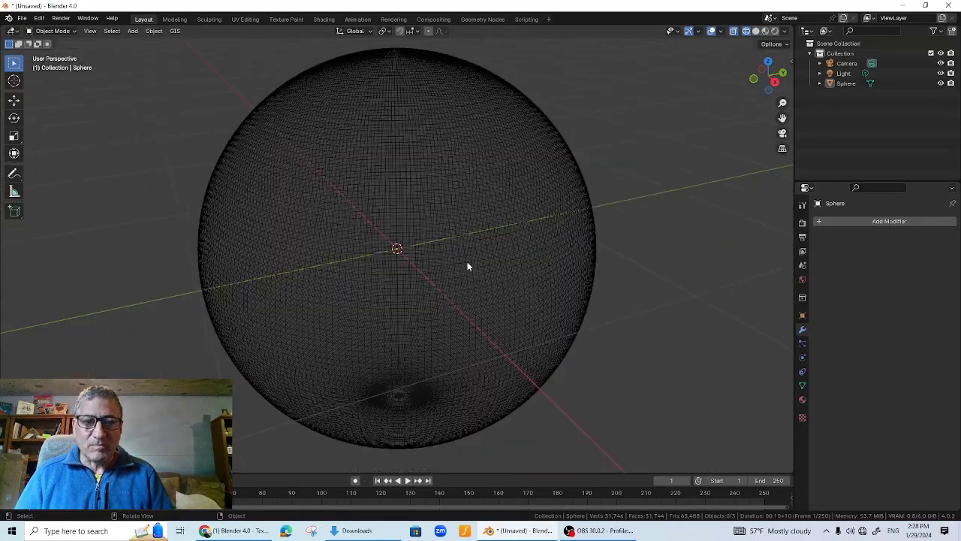
pyautogui.click(756, 31)
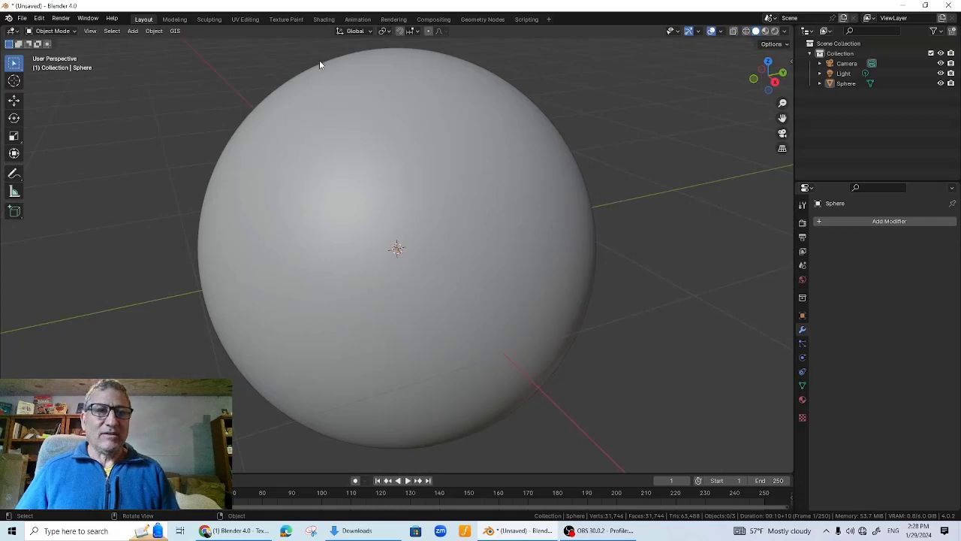
# - Switch to the Texture Paint workspace and widen the image editor so the sphere's whole UV layout fits
pyautogui.click(285, 18)
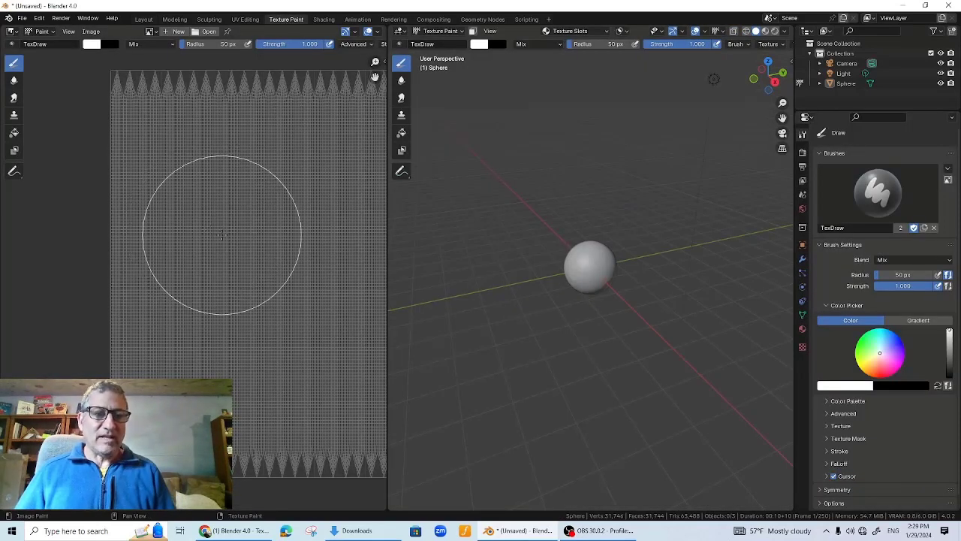
pyautogui.scroll(-2, 236, 240)
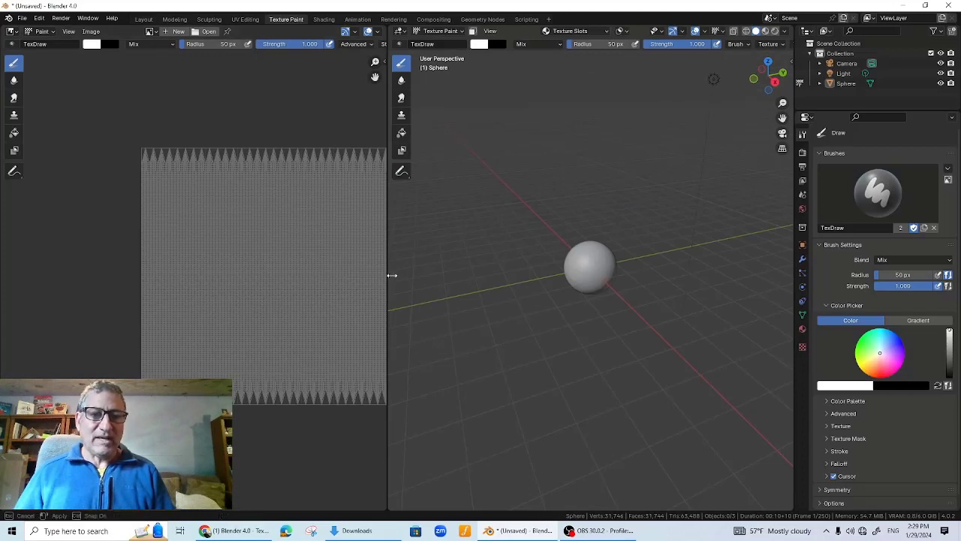
pyautogui.moveTo(392, 276); pyautogui.dragTo(472, 276)
pyautogui.scroll(2, 315, 258)
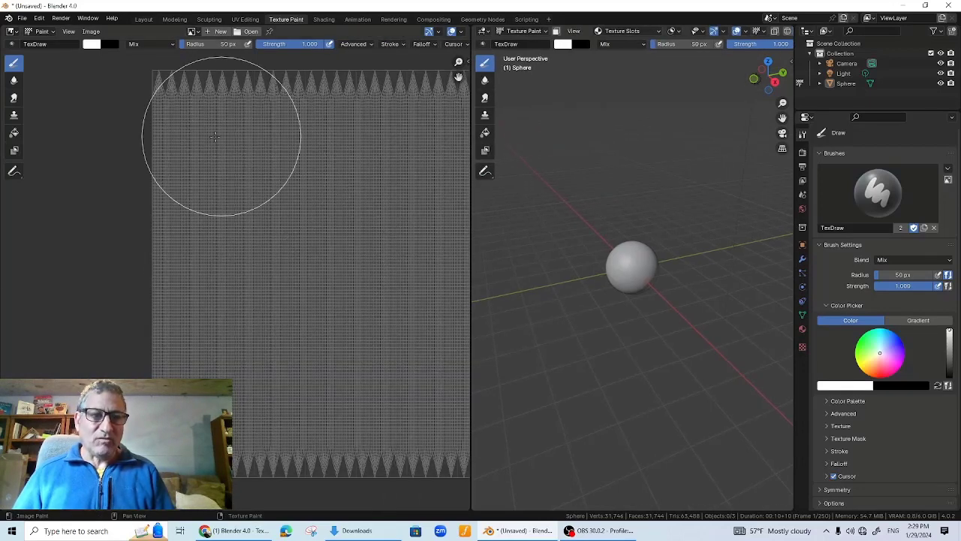
pyautogui.scroll(-2, 353, 295)
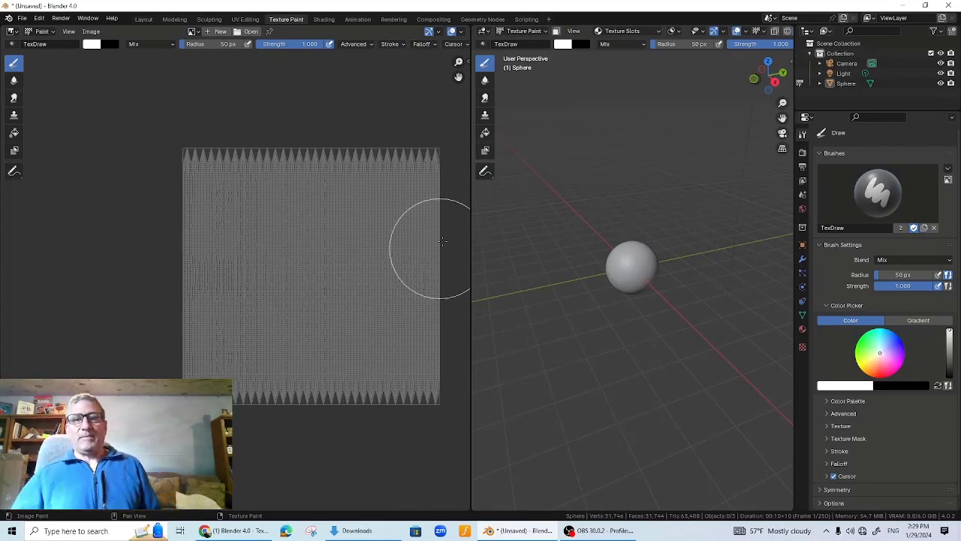
# - Set the Draw brush colour to a light blue and try to paint on the sphere
pyautogui.click(562, 45)
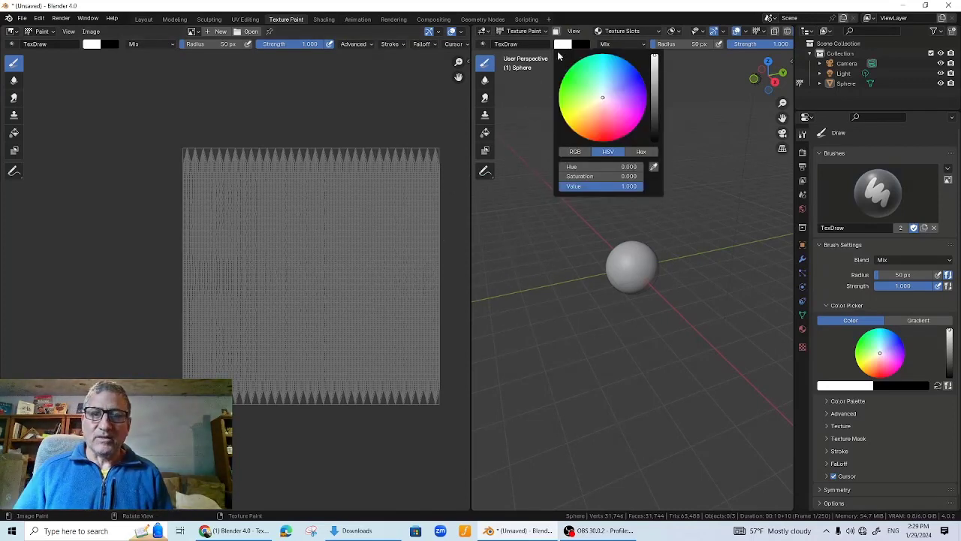
pyautogui.click(626, 81)
pyautogui.scroll(2, 582, 242)
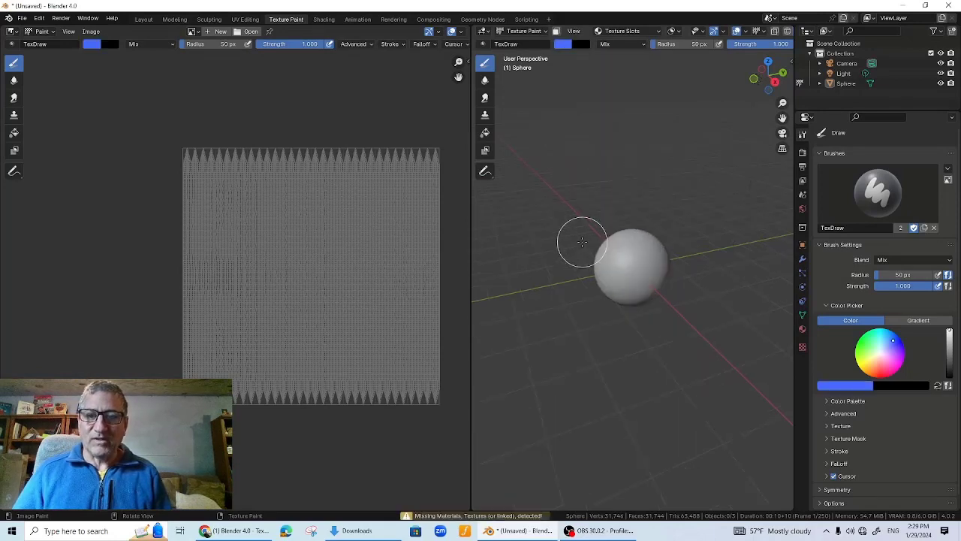
pyautogui.scroll(1, 582, 242)
pyautogui.click(620, 271)
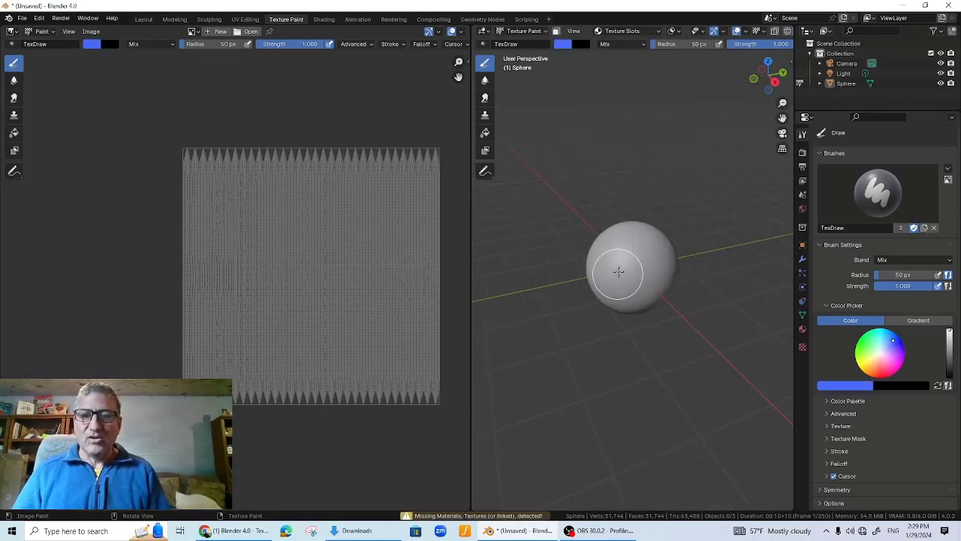
pyautogui.scroll(1, 618, 272)
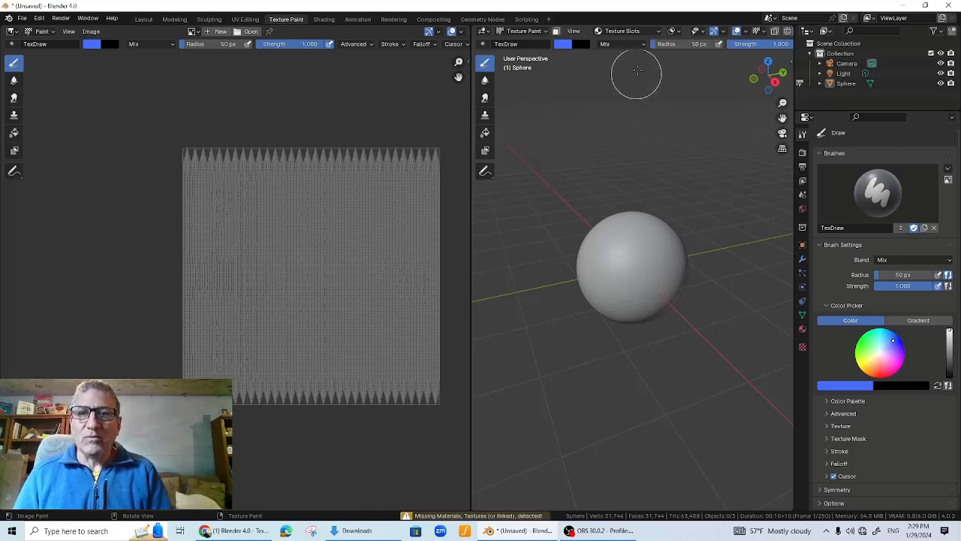
# - Add a Base Color paint slot to the sphere without alpha, filled with blue at about hue 0.648 and saturation 0.820
pyautogui.click(657, 33)
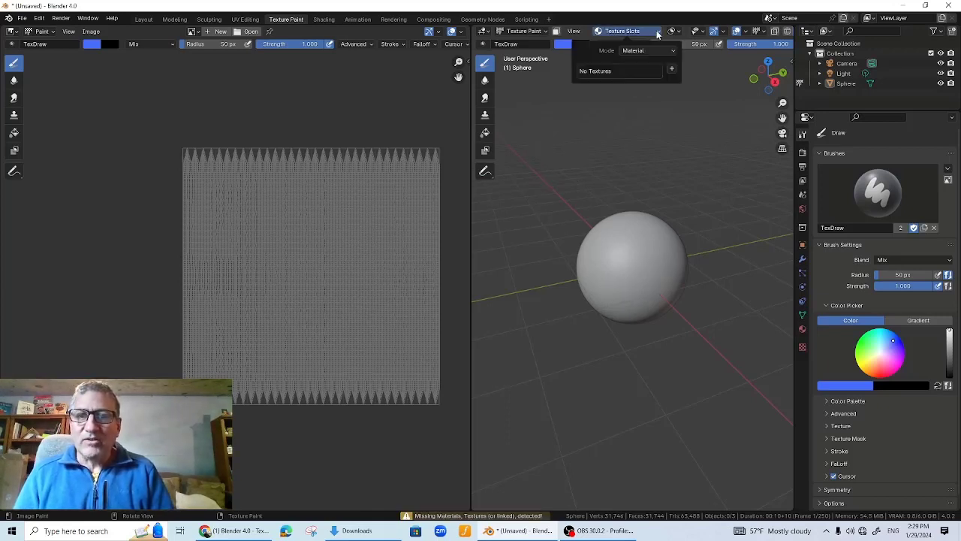
pyautogui.click(672, 70)
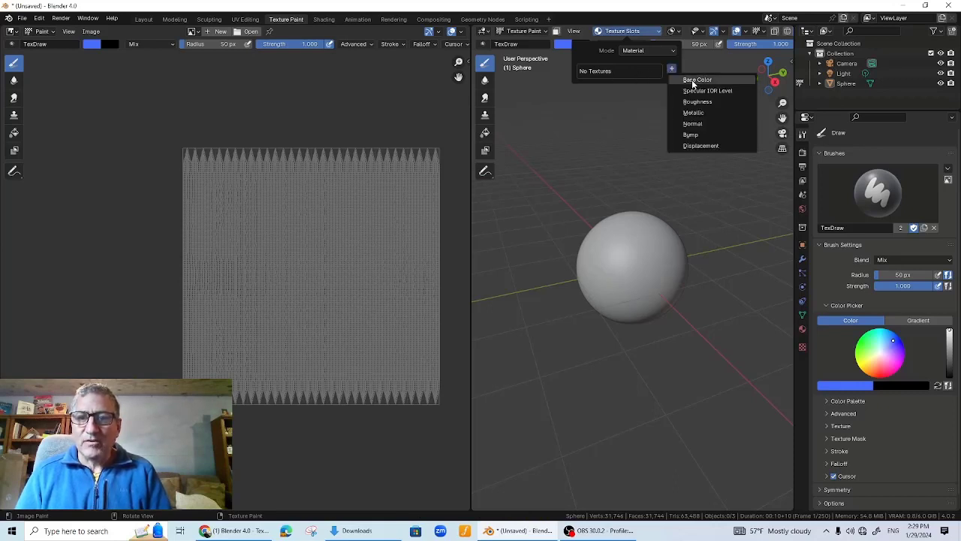
pyautogui.click(693, 81)
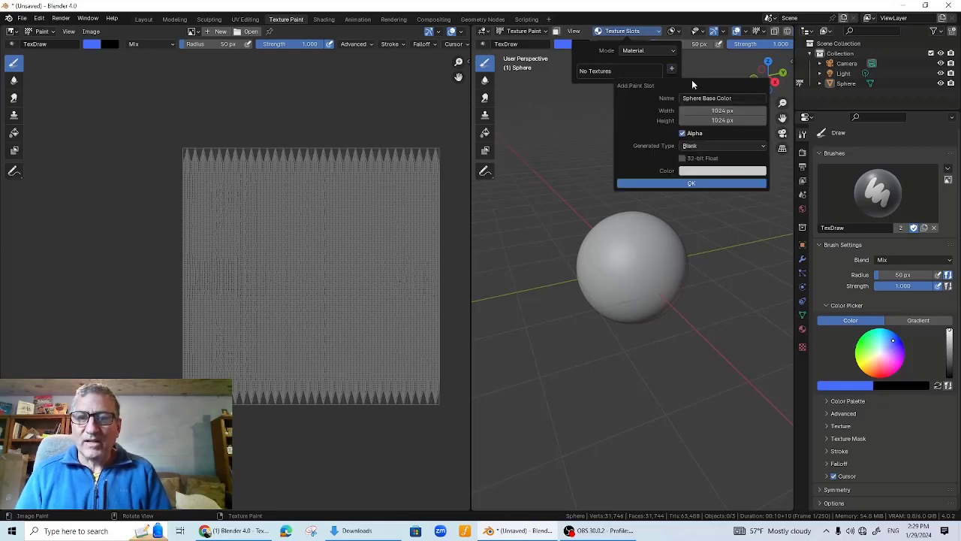
pyautogui.click(684, 133)
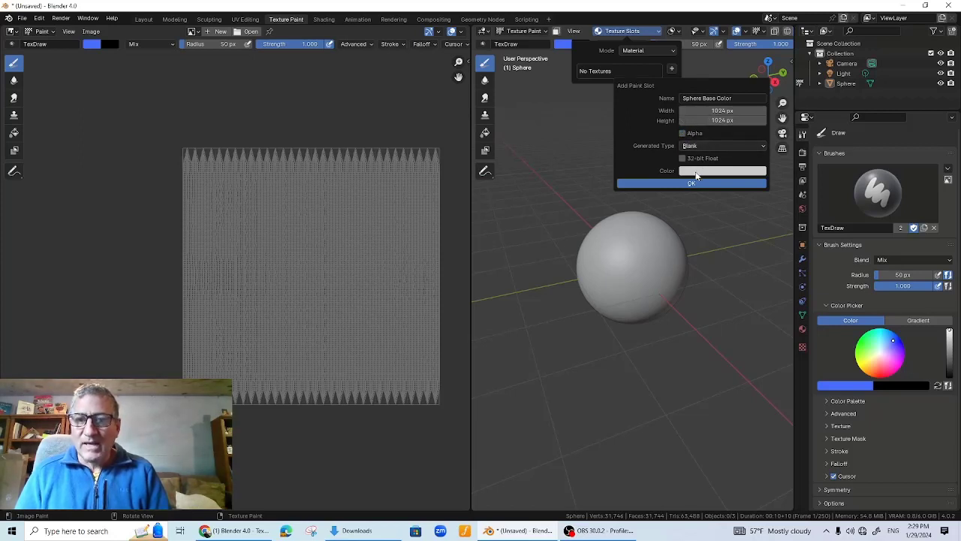
pyautogui.click(696, 172)
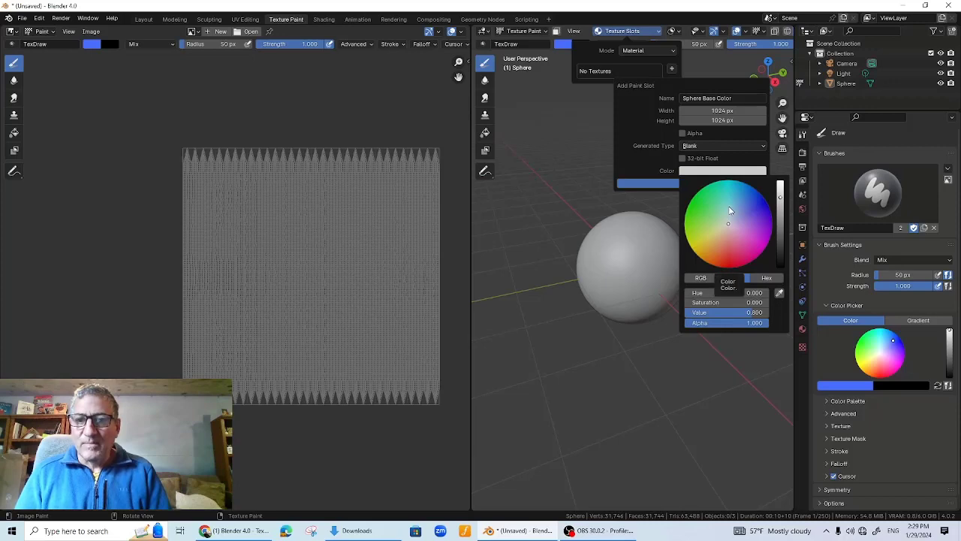
pyautogui.moveTo(739, 206); pyautogui.dragTo(751, 200)
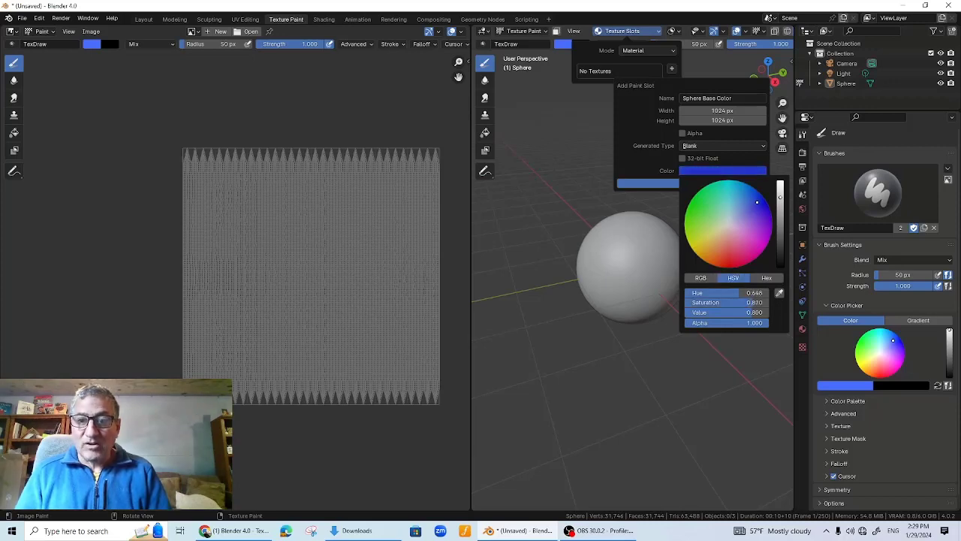
pyautogui.click(670, 184)
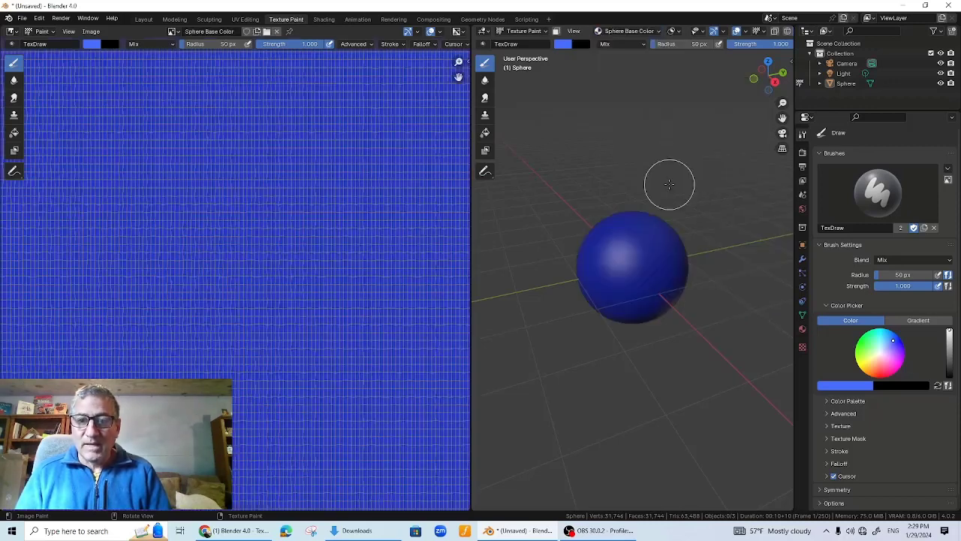
pyautogui.scroll(-3, 477, 219)
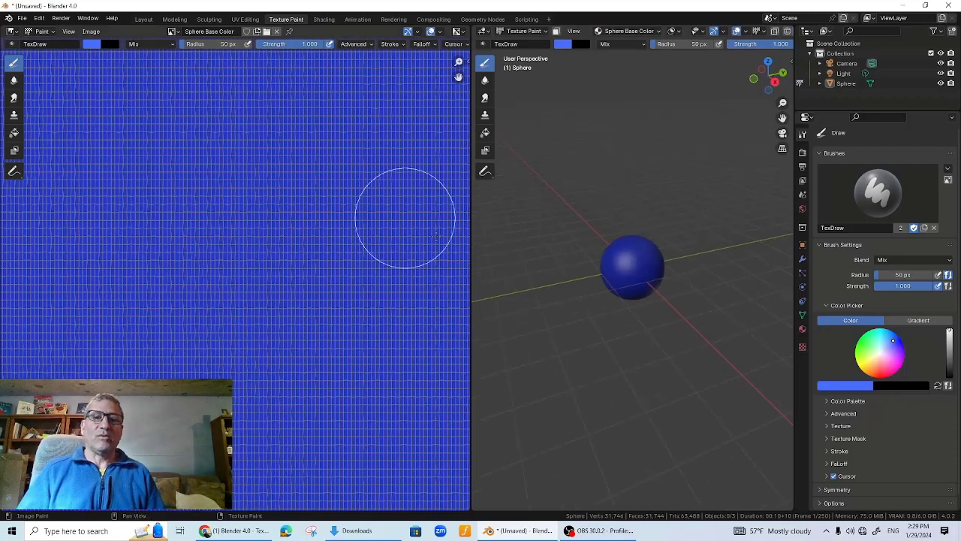
# - Set the Draw brush to a muted olive green (hue 0.236, saturation 0.462, value 0.574) with a 29 px radius
pyautogui.scroll(4, 600, 255)
pyautogui.scroll(-2, 286, 143)
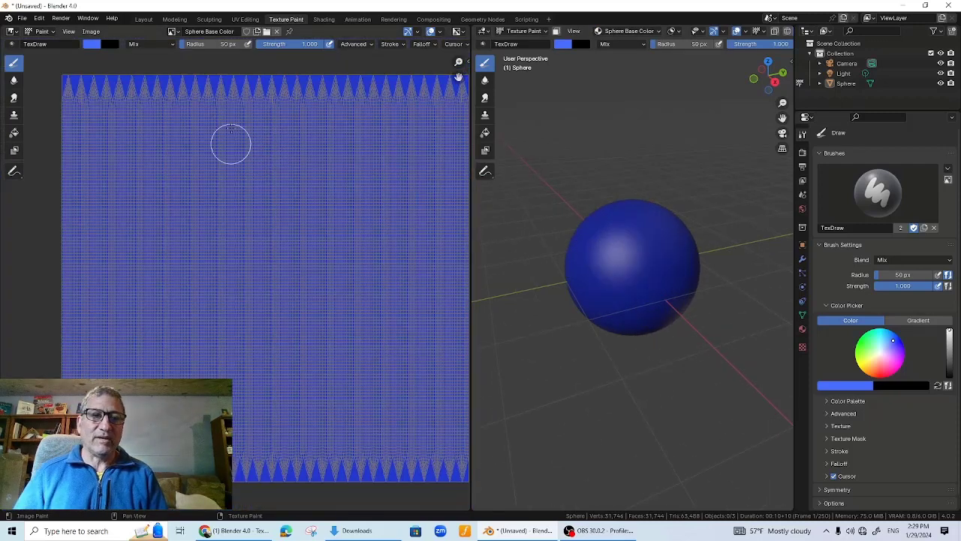
pyautogui.click(563, 45)
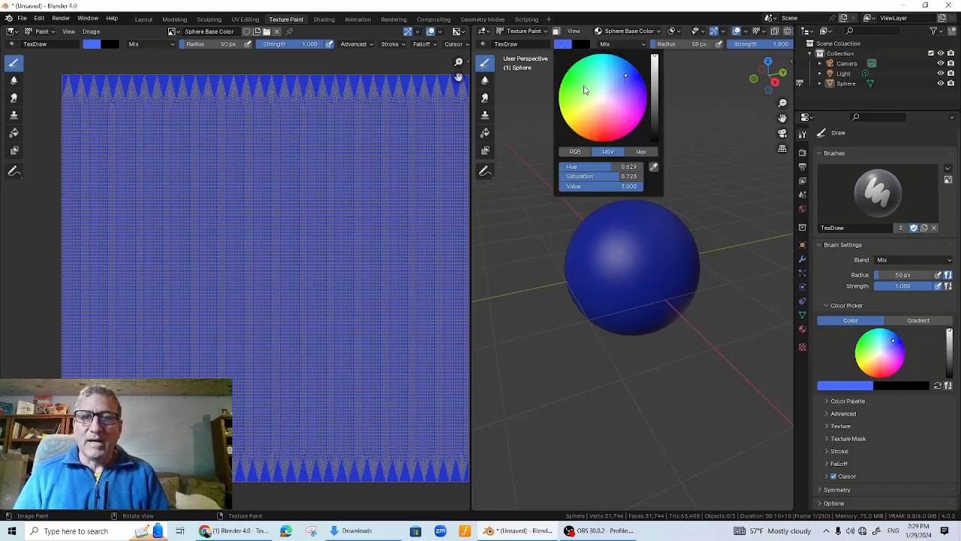
pyautogui.click(578, 89)
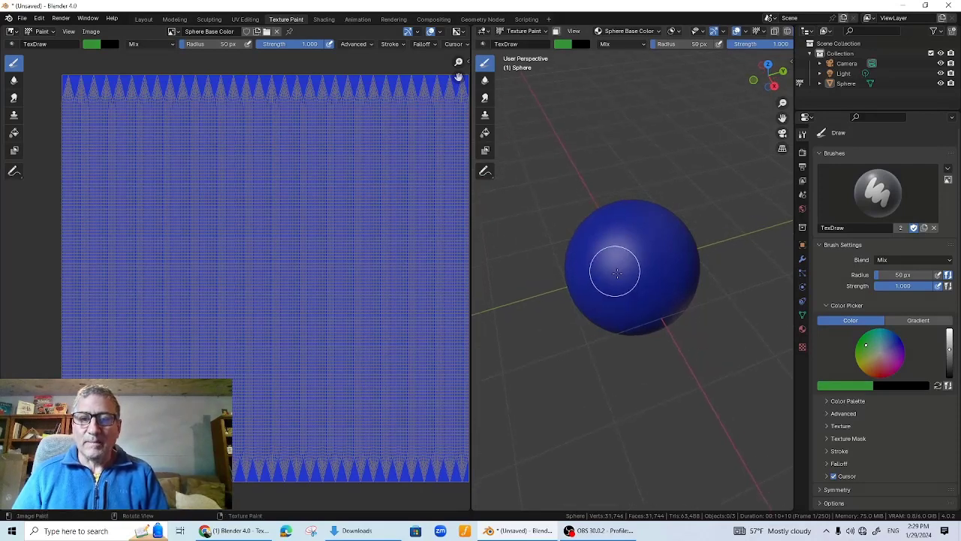
pyautogui.scroll(4, 639, 272)
pyautogui.scroll(2, 640, 271)
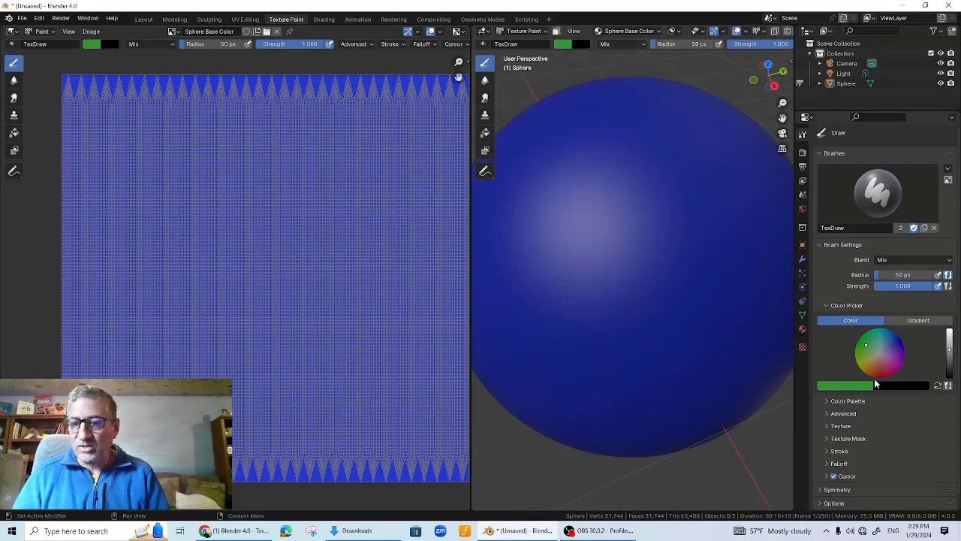
pyautogui.click(866, 356)
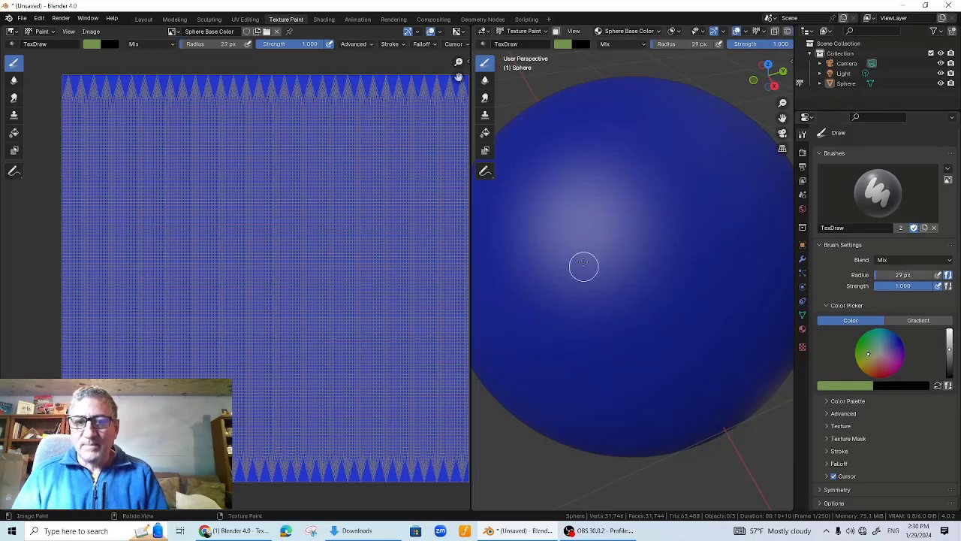
# - Paint olive-green outlines of North and South America on the blue sphere, joined by a narrow land bridge
pyautogui.moveTo(590, 292); pyautogui.dragTo(654, 377)
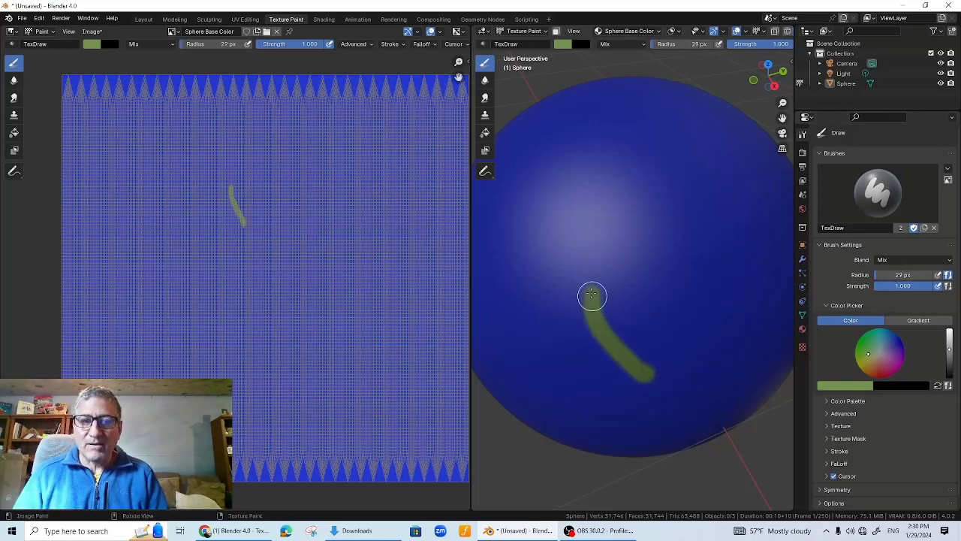
pyautogui.moveTo(592, 296)
pyautogui.mouseDown()
pyautogui.moveTo(592, 260)
pyautogui.moveTo(628, 247)
pyautogui.moveTo(678, 268)
pyautogui.moveTo(674, 335)
pyautogui.moveTo(691, 390)
pyautogui.moveTo(685, 398)
pyautogui.moveTo(645, 369)
pyautogui.mouseUp()
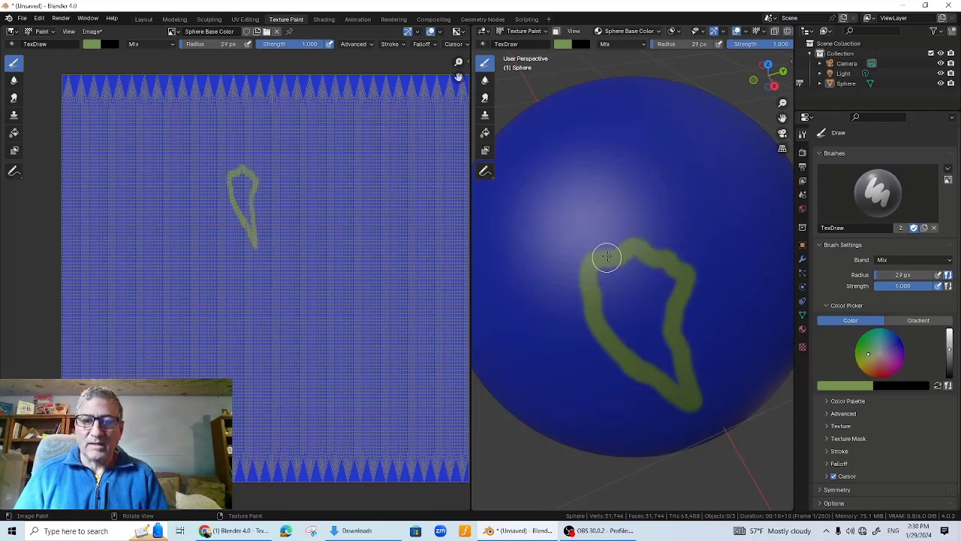
pyautogui.moveTo(601, 252); pyautogui.dragTo(571, 217)
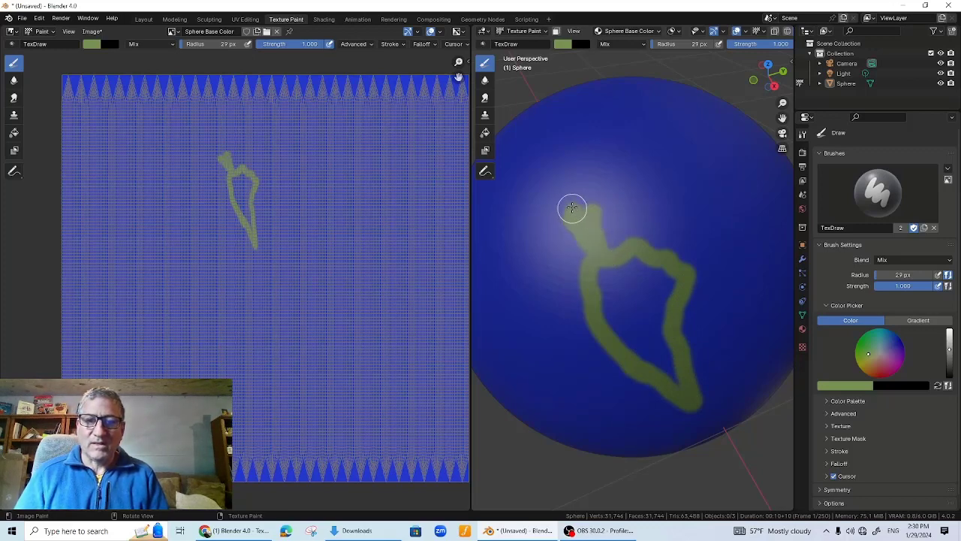
pyautogui.moveTo(572, 208)
pyautogui.mouseDown()
pyautogui.moveTo(569, 193)
pyautogui.moveTo(557, 202)
pyautogui.moveTo(567, 165)
pyautogui.moveTo(548, 142)
pyautogui.moveTo(572, 127)
pyautogui.mouseUp()
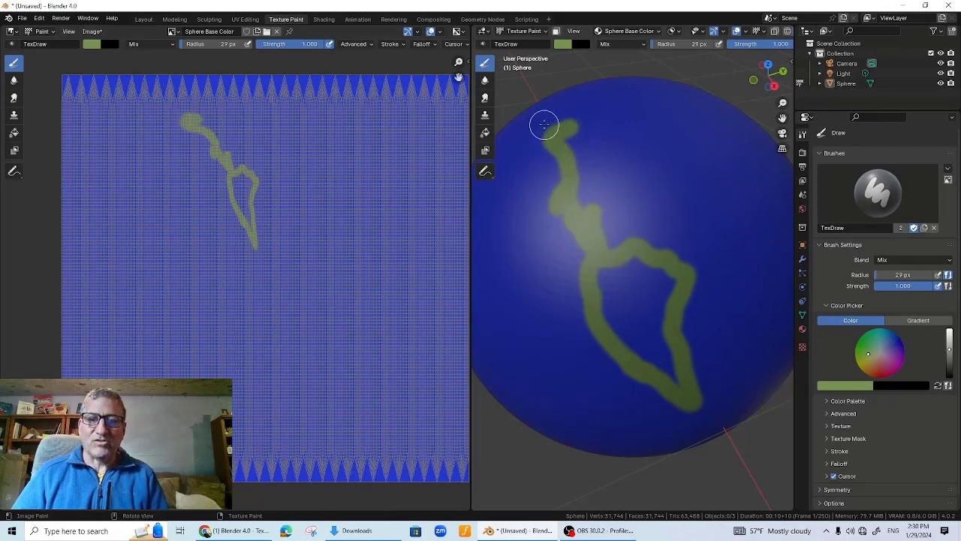
pyautogui.moveTo(558, 127)
pyautogui.mouseDown()
pyautogui.moveTo(654, 98)
pyautogui.moveTo(660, 105)
pyautogui.mouseUp()
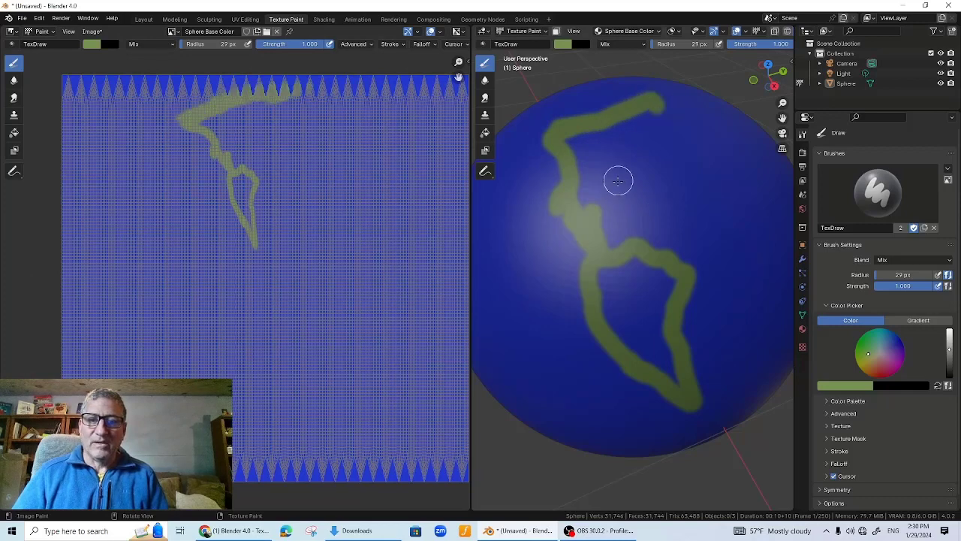
pyautogui.moveTo(593, 203)
pyautogui.mouseDown()
pyautogui.moveTo(626, 195)
pyautogui.moveTo(673, 204)
pyautogui.moveTo(707, 238)
pyautogui.moveTo(691, 142)
pyautogui.moveTo(697, 92)
pyautogui.moveTo(623, 97)
pyautogui.moveTo(594, 112)
pyautogui.moveTo(568, 146)
pyautogui.moveTo(595, 176)
pyautogui.moveTo(579, 135)
pyautogui.mouseUp()
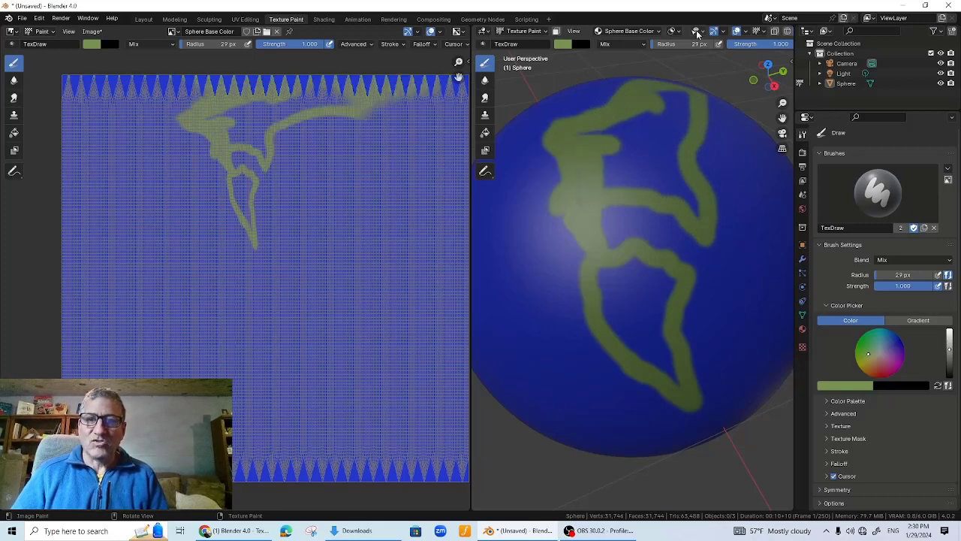
# - Set the brush radius to 91 px, fill in both outlined continents, and paint further green landmasses around the sphere
pyautogui.moveTo(654, 48); pyautogui.dragTo(699, 45)
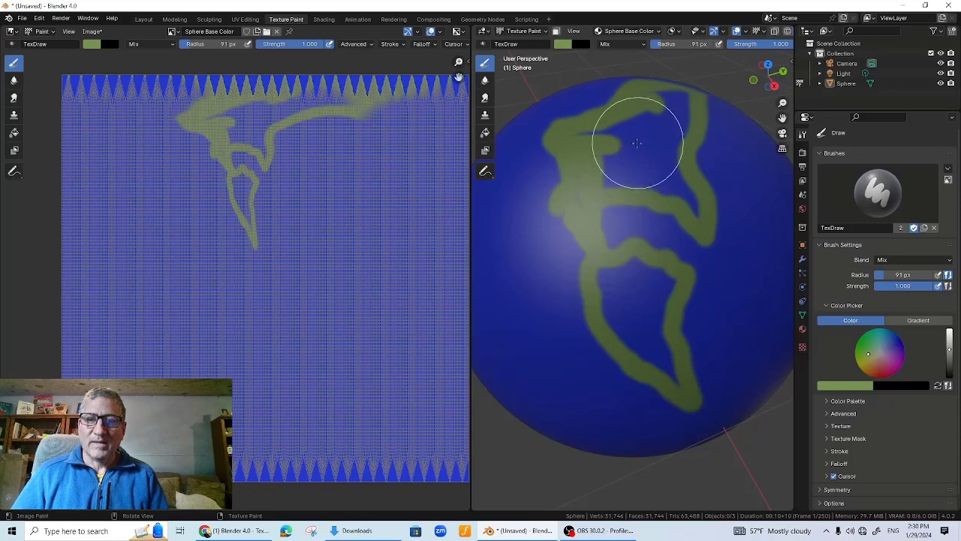
pyautogui.moveTo(615, 142)
pyautogui.mouseDown()
pyautogui.moveTo(583, 142)
pyautogui.moveTo(607, 176)
pyautogui.moveTo(697, 168)
pyautogui.moveTo(658, 82)
pyautogui.moveTo(678, 113)
pyautogui.mouseUp()
pyautogui.moveTo(596, 321)
pyautogui.mouseDown()
pyautogui.moveTo(618, 279)
pyautogui.moveTo(654, 285)
pyautogui.moveTo(652, 339)
pyautogui.moveTo(672, 366)
pyautogui.mouseUp()
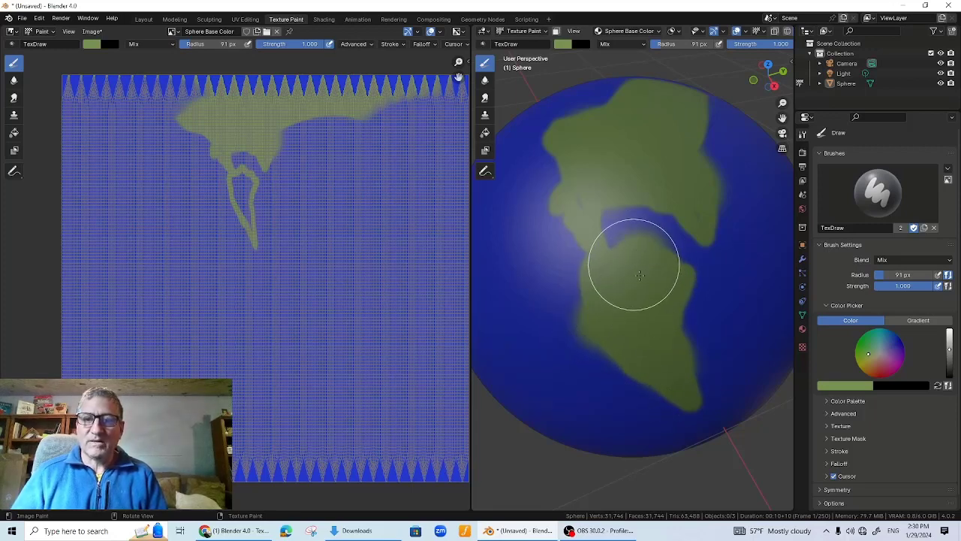
pyautogui.scroll(-2, 635, 263)
pyautogui.moveTo(692, 313)
pyautogui.mouseDown(button='middle')
pyautogui.moveTo(644, 296)
pyautogui.moveTo(599, 427)
pyautogui.moveTo(541, 256)
pyautogui.mouseUp(button='middle')
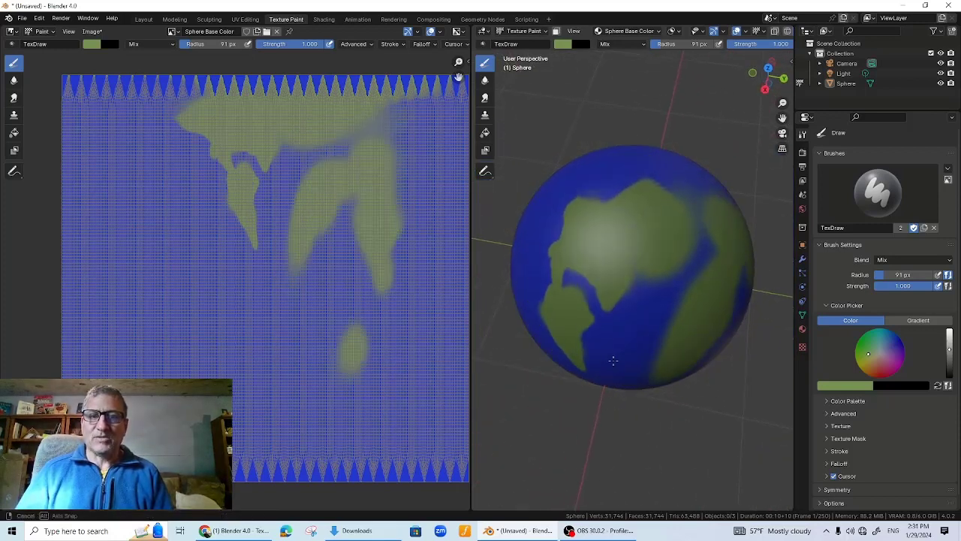
# - Change the brush colour to near-white and paint an ice cap over the sphere's north pole above the green continents
pyautogui.click(561, 45)
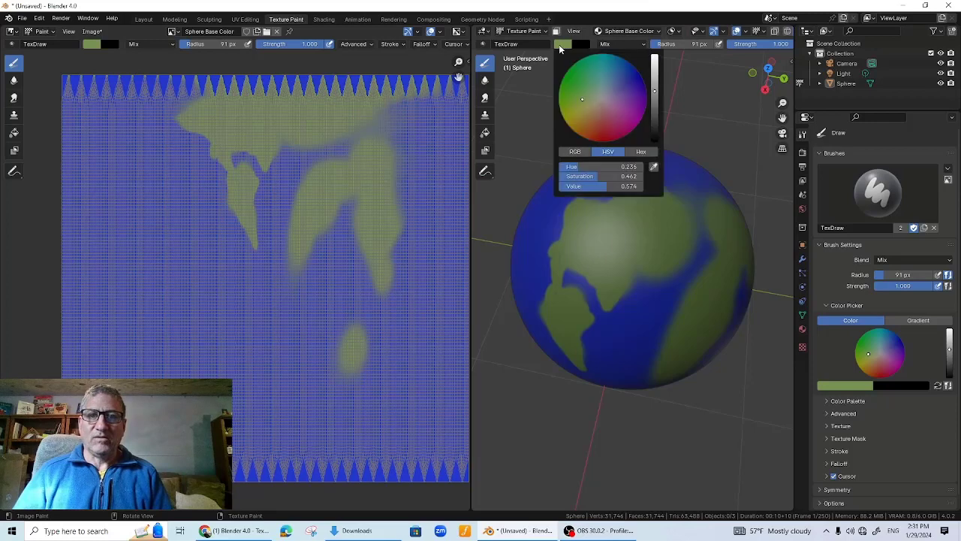
pyautogui.click(602, 97)
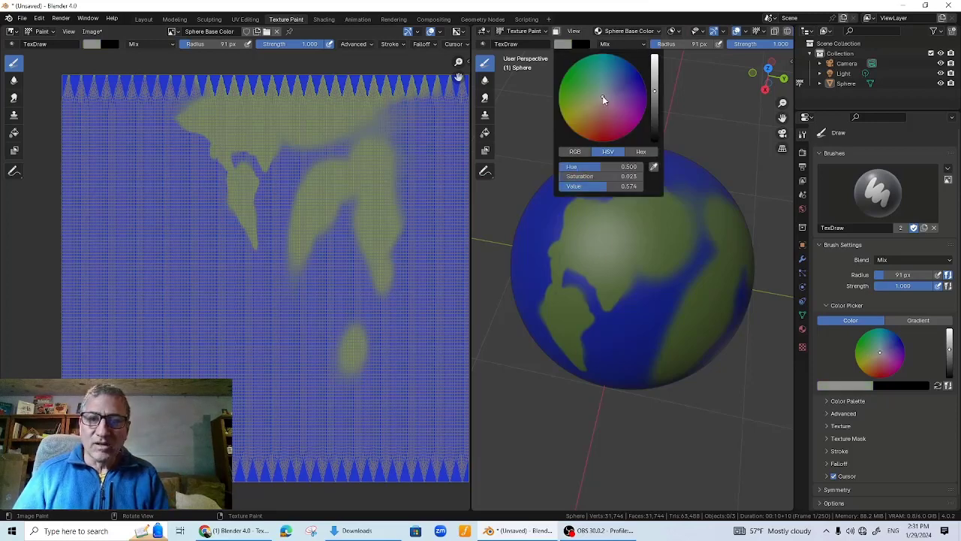
pyautogui.click(654, 66)
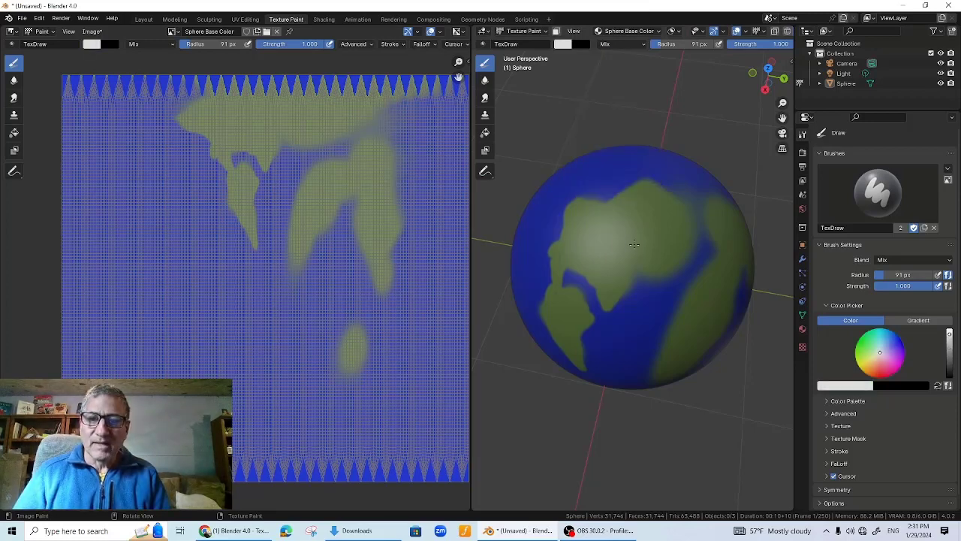
pyautogui.moveTo(639, 182)
pyautogui.mouseDown(button='middle')
pyautogui.moveTo(650, 194)
pyautogui.moveTo(642, 217)
pyautogui.mouseUp(button='middle')
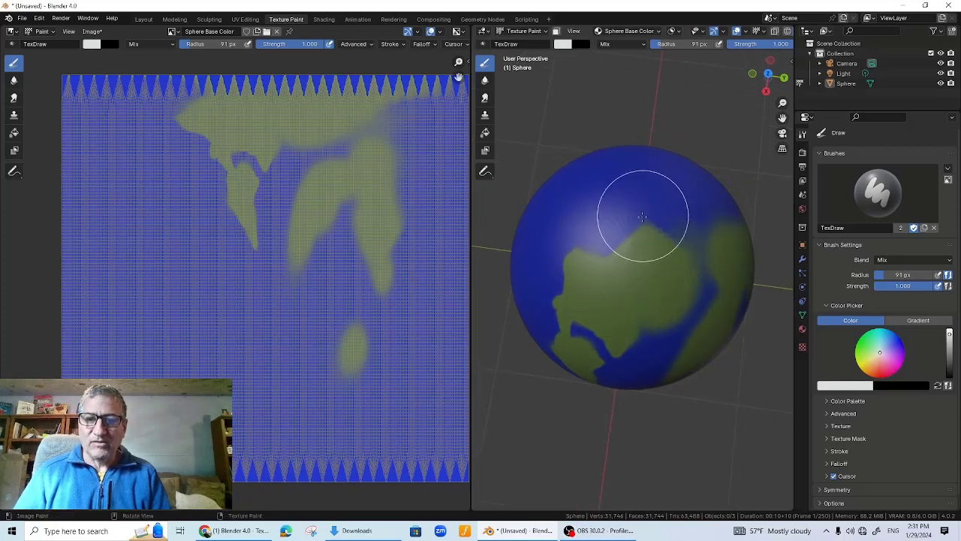
pyautogui.click(642, 220)
pyautogui.moveTo(642, 221)
pyautogui.mouseDown()
pyautogui.moveTo(624, 214)
pyautogui.moveTo(658, 215)
pyautogui.mouseUp()
# - Paint a second near-white ice cap on the lower part of the sphere, beneath the tip of South America
pyautogui.moveTo(617, 324); pyautogui.dragTo(644, 214, button='middle')
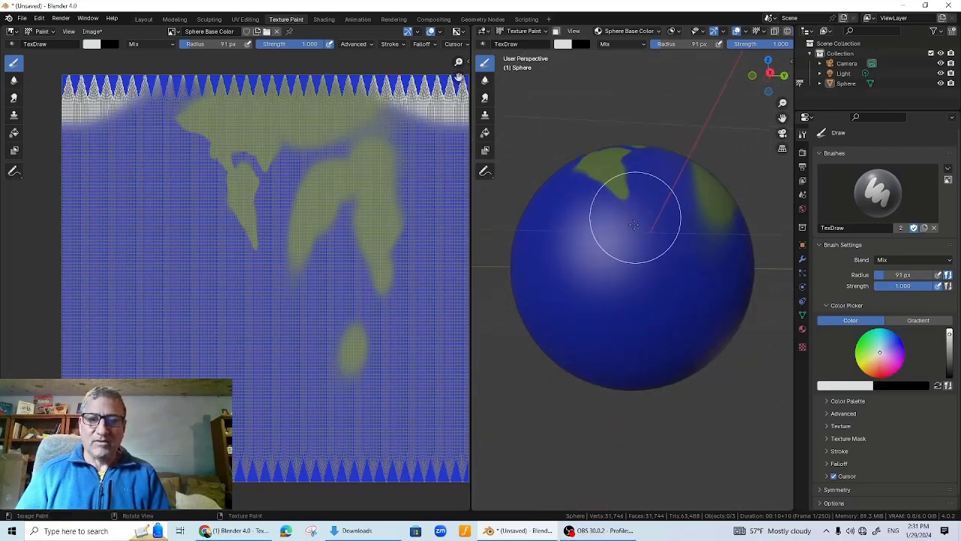
pyautogui.moveTo(644, 225)
pyautogui.mouseDown()
pyautogui.moveTo(643, 242)
pyautogui.moveTo(629, 252)
pyautogui.moveTo(639, 223)
pyautogui.moveTo(623, 253)
pyautogui.mouseUp()
pyautogui.moveTo(622, 253)
pyautogui.mouseDown(button='middle')
pyautogui.moveTo(600, 318)
pyautogui.moveTo(605, 230)
pyautogui.moveTo(627, 210)
pyautogui.moveTo(662, 241)
pyautogui.mouseUp(button='middle')
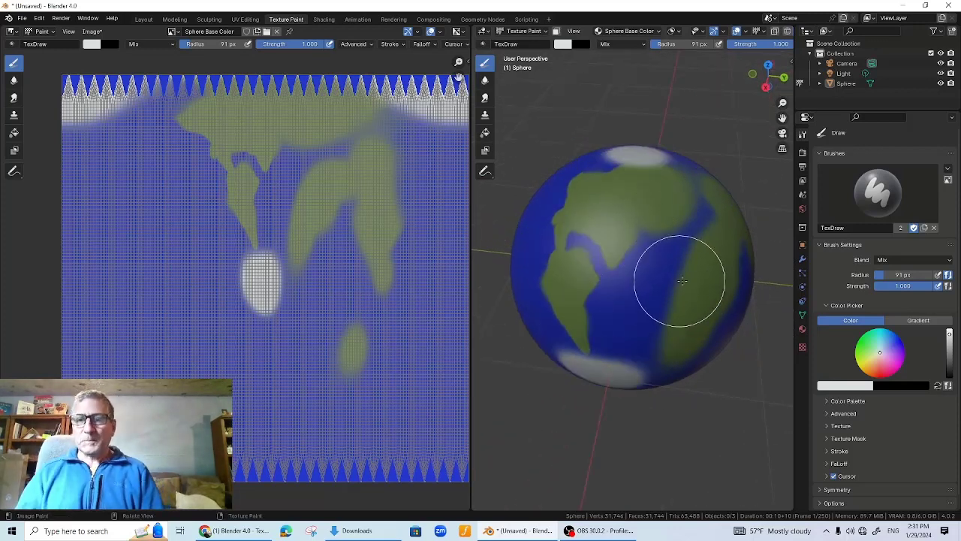
pyautogui.scroll(-3, 695, 323)
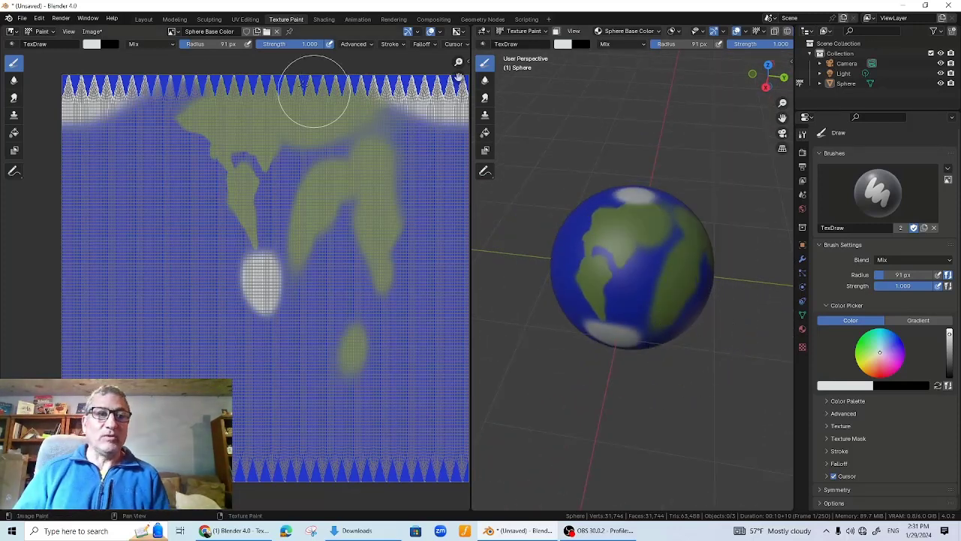
# - Save the painted texture as the PNG image Sphere Base Color.png in the 3D Objects folder
pyautogui.click(92, 31)
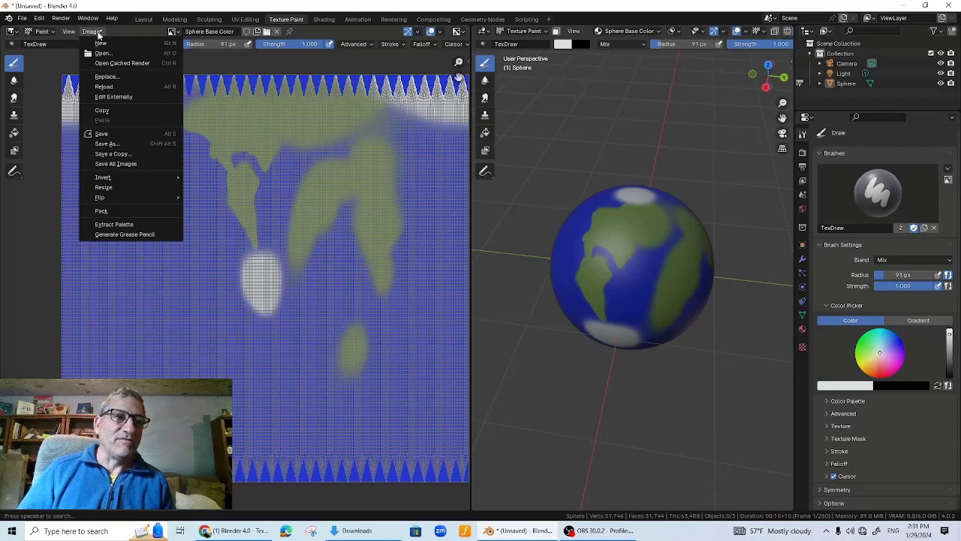
pyautogui.click(113, 145)
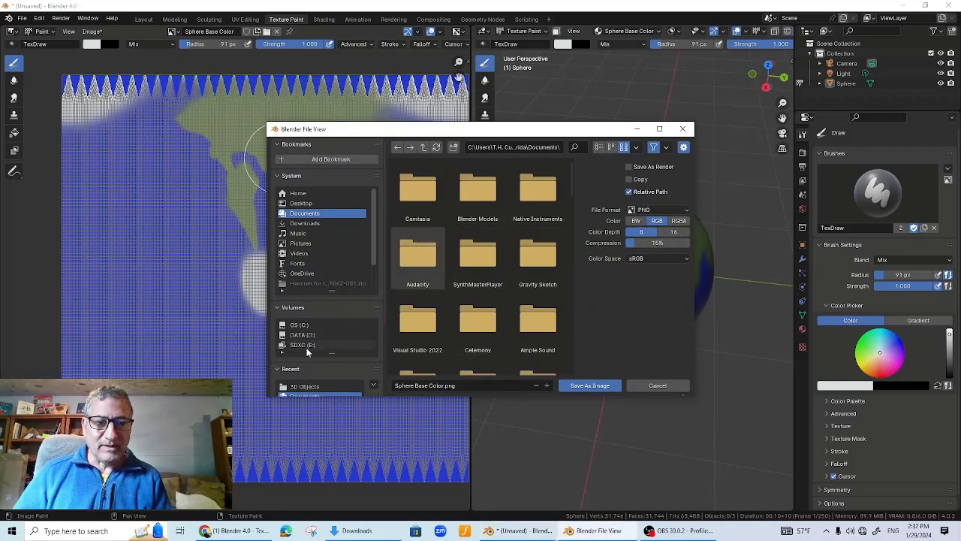
pyautogui.click(310, 387)
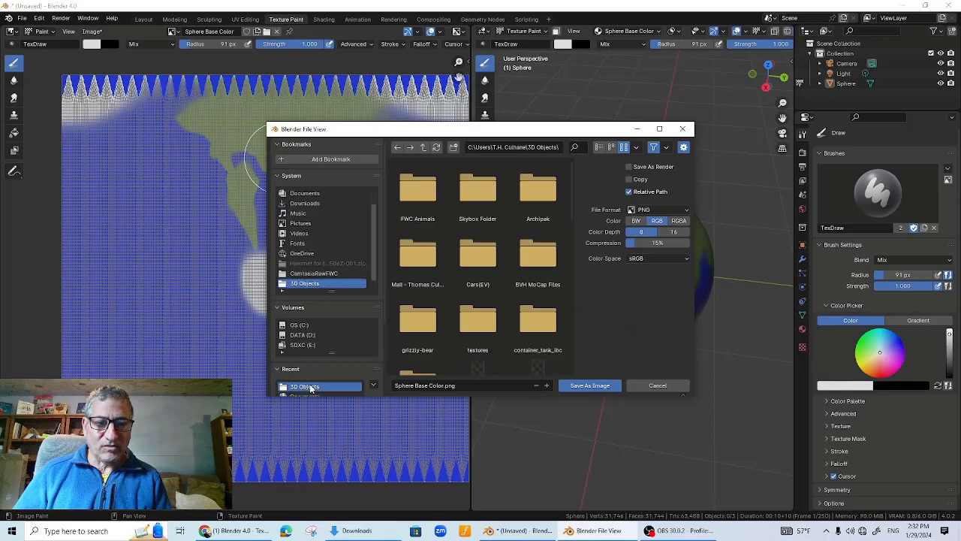
pyautogui.click(580, 386)
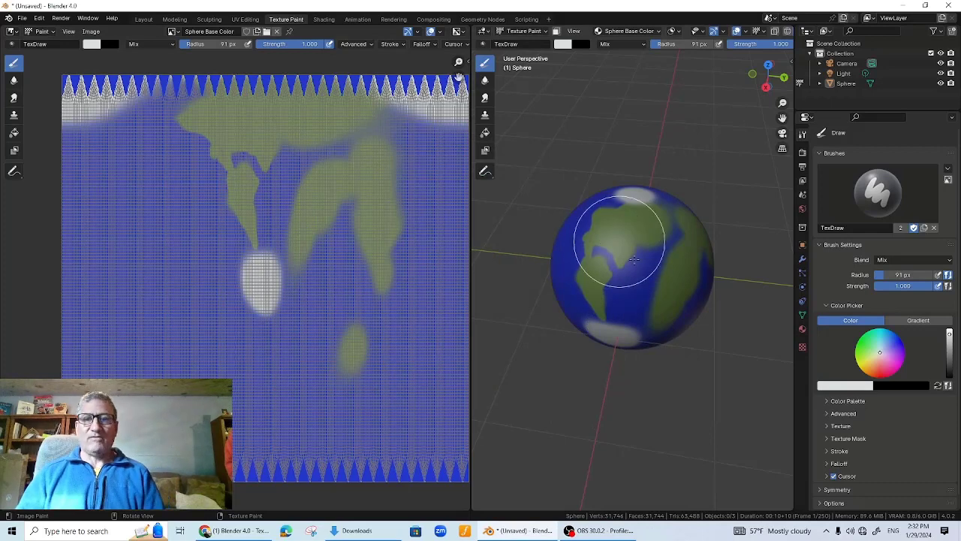
# - Export the painted sphere in glTF Binary format as Earthtexture.glb to the 3D Objects folder
pyautogui.moveTo(635, 260); pyautogui.dragTo(481, 217, button='middle')
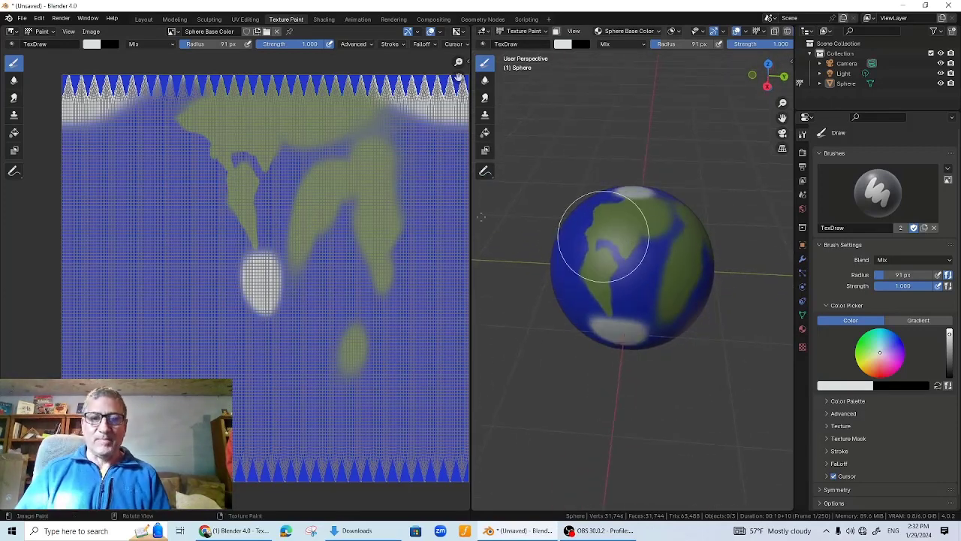
pyautogui.click(22, 19)
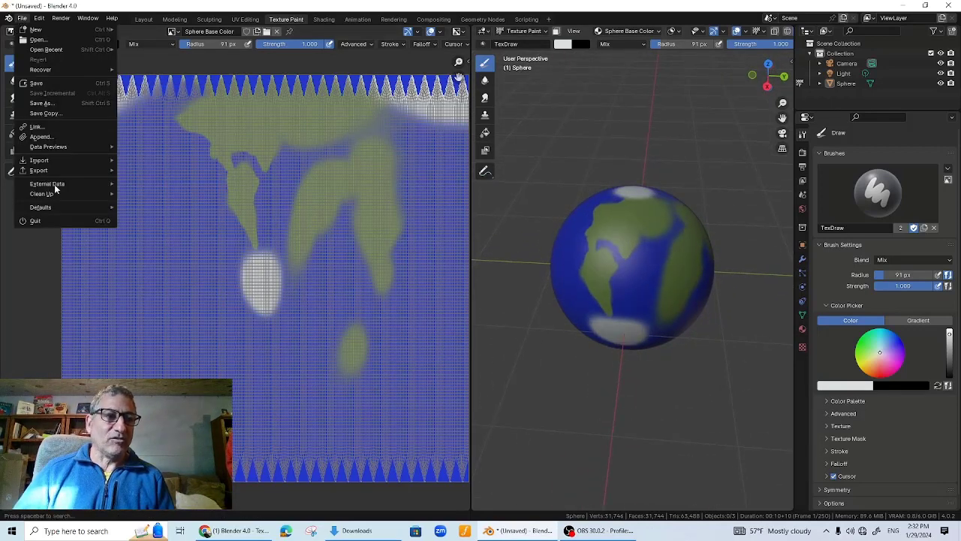
pyautogui.moveTo(45, 170)
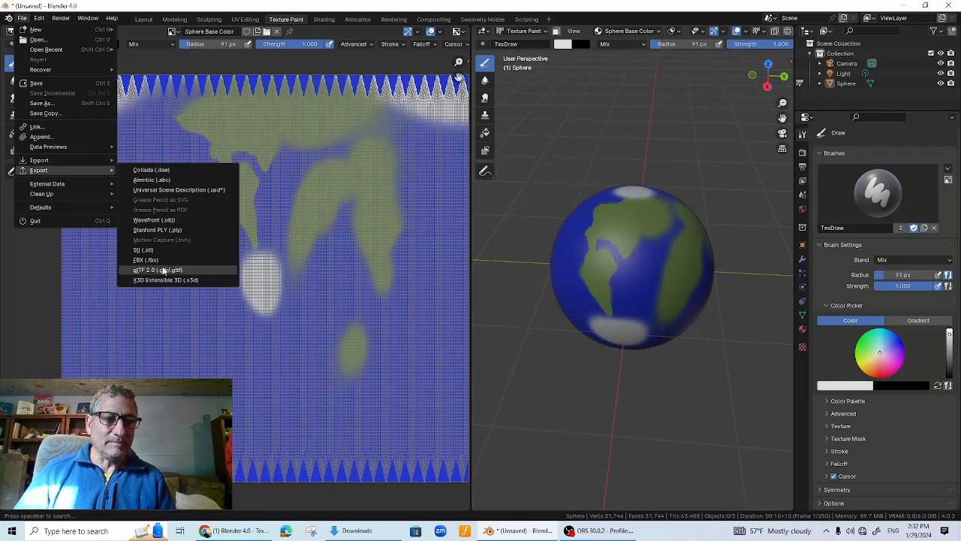
pyautogui.click(162, 270)
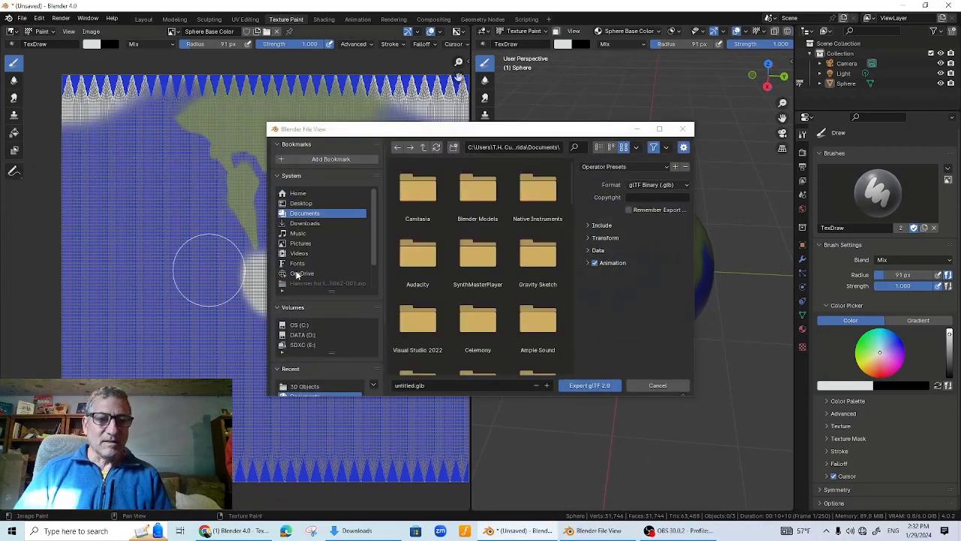
pyautogui.click(419, 384)
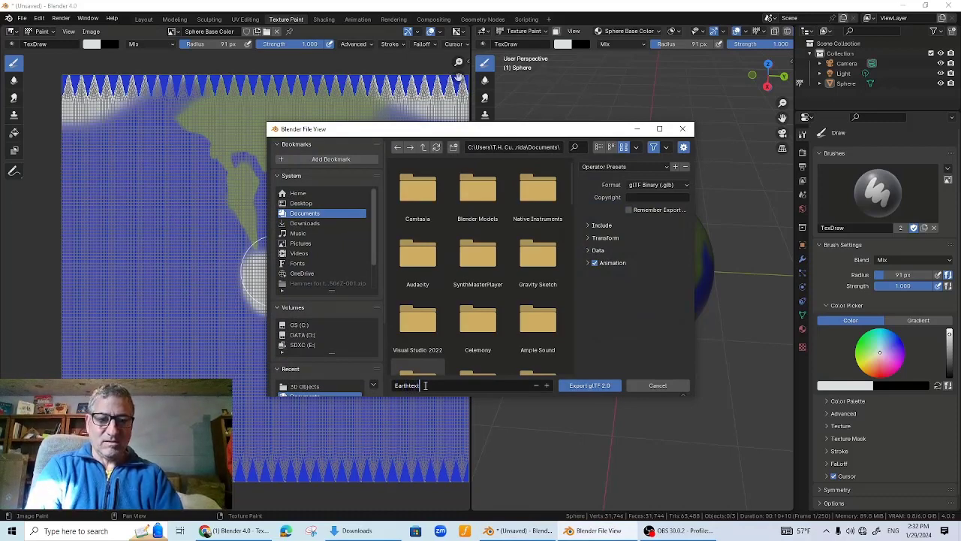
pyautogui.write('Earthtextur')
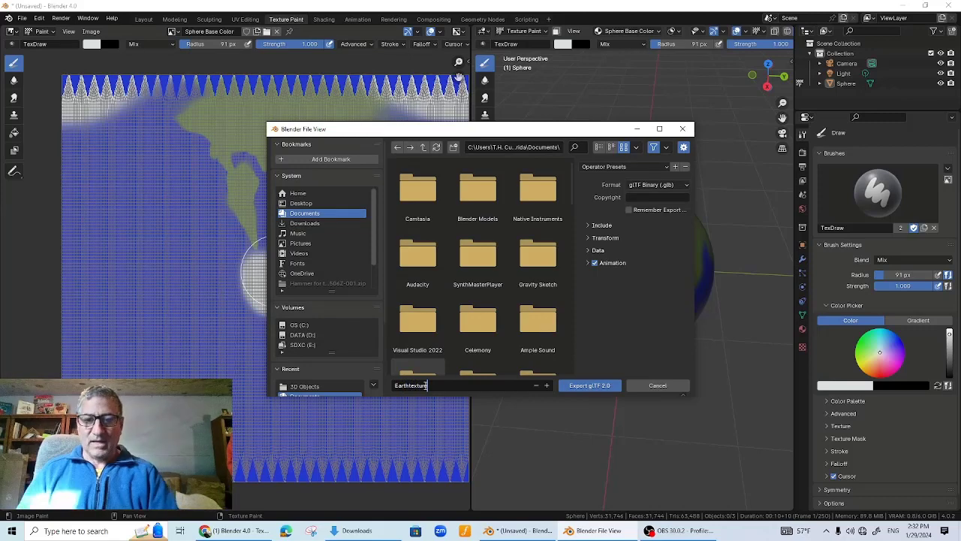
pyautogui.write('e.glb')
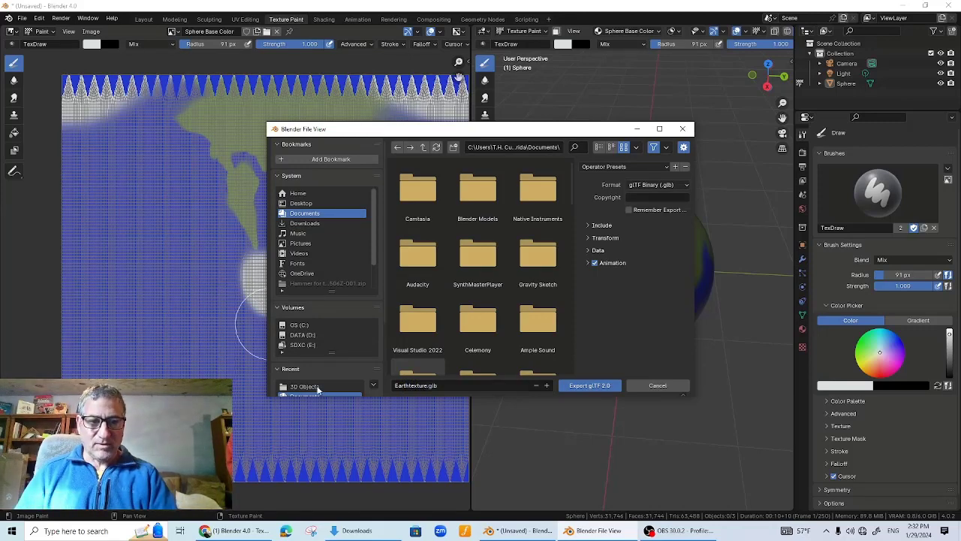
pyautogui.click(316, 387)
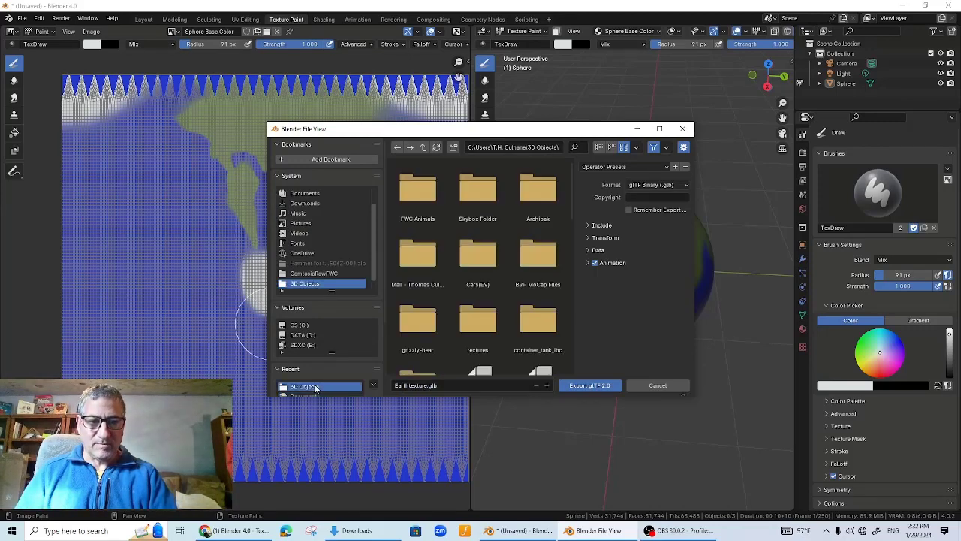
pyautogui.click(575, 385)
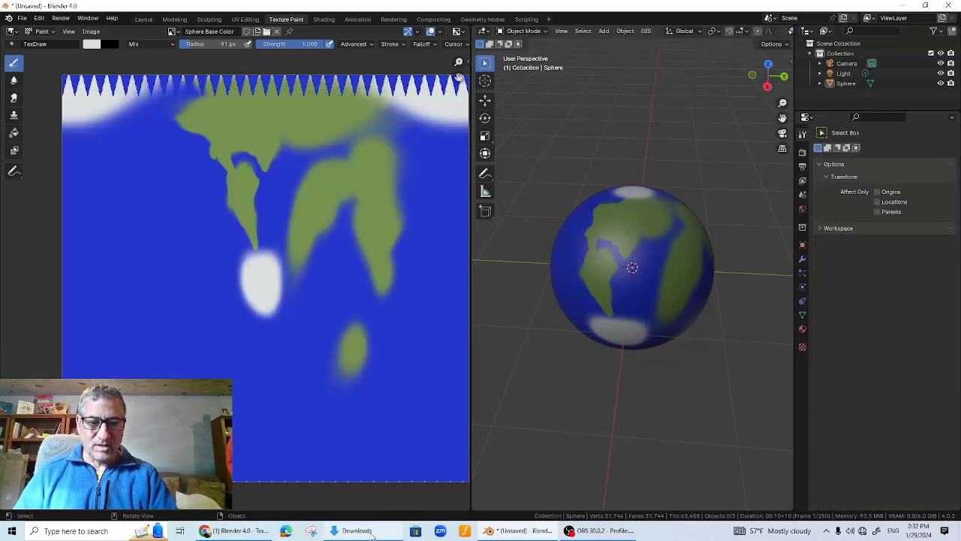
# - Open the exported Earthtexture.glb from the 3D Objects folder in 3D Viewer and inspect the painted continents and ice caps
pyautogui.click(360, 531)
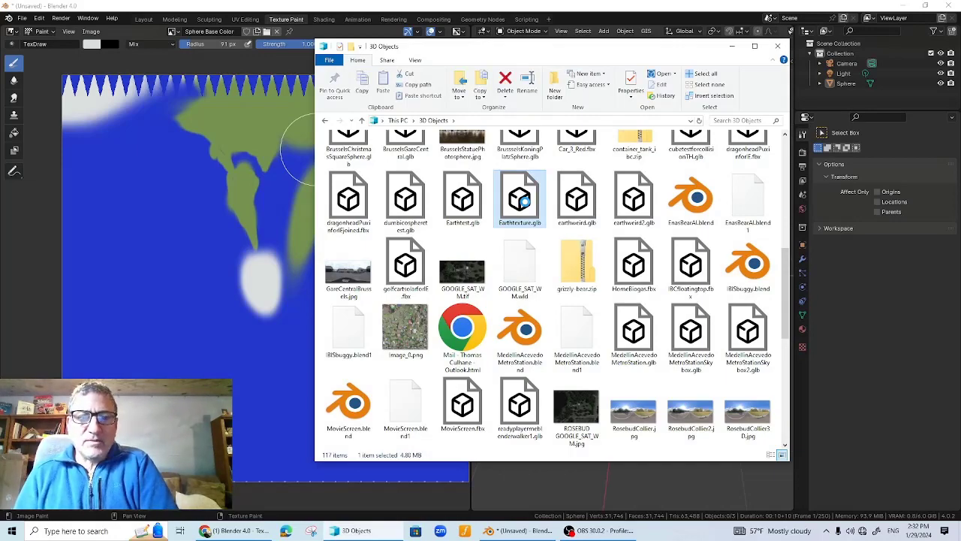
pyautogui.doubleClick(525, 202)
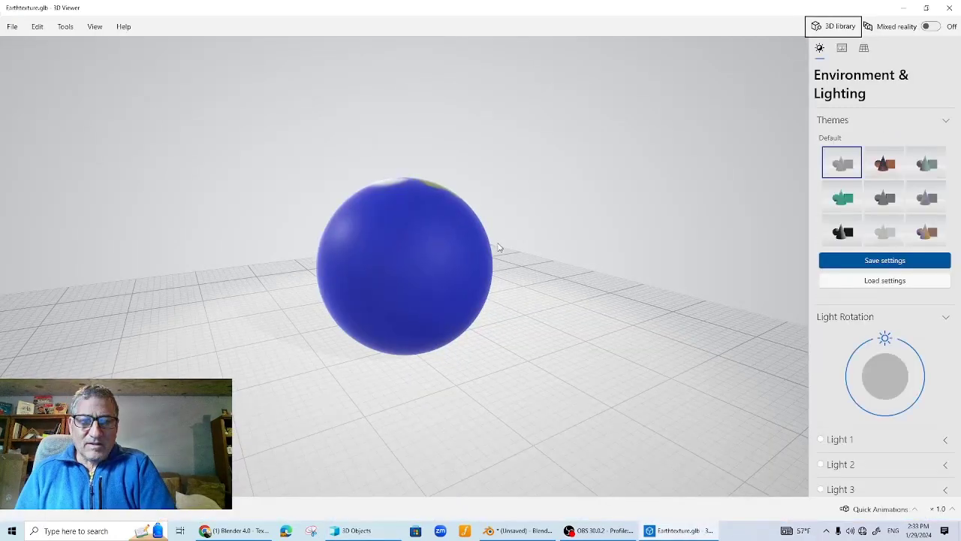
pyautogui.moveTo(498, 246); pyautogui.dragTo(476, 315)
pyautogui.scroll(-3, 476, 316)
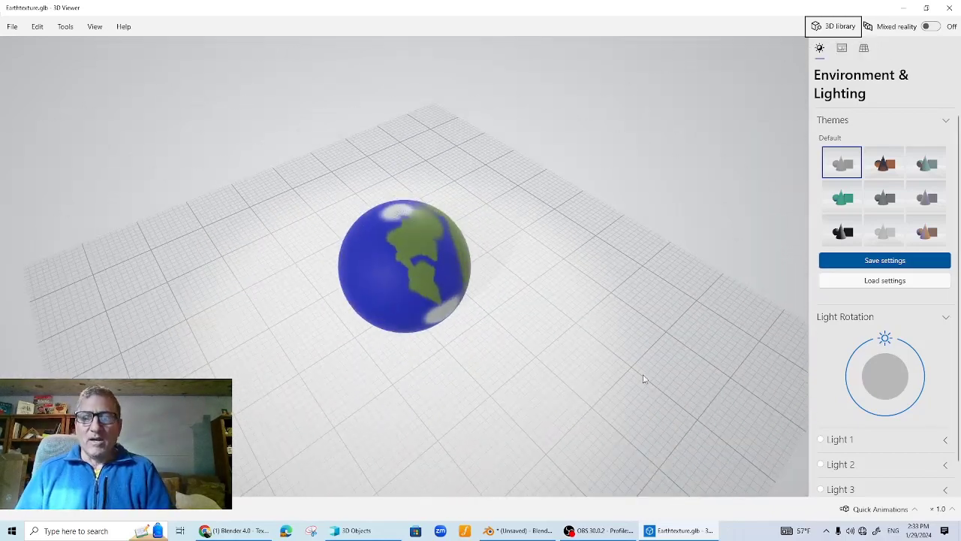
# - Switch back to Blender and open the recent file hammer pre painted.blend without saving the changes to the sphere scene
pyautogui.click(518, 530)
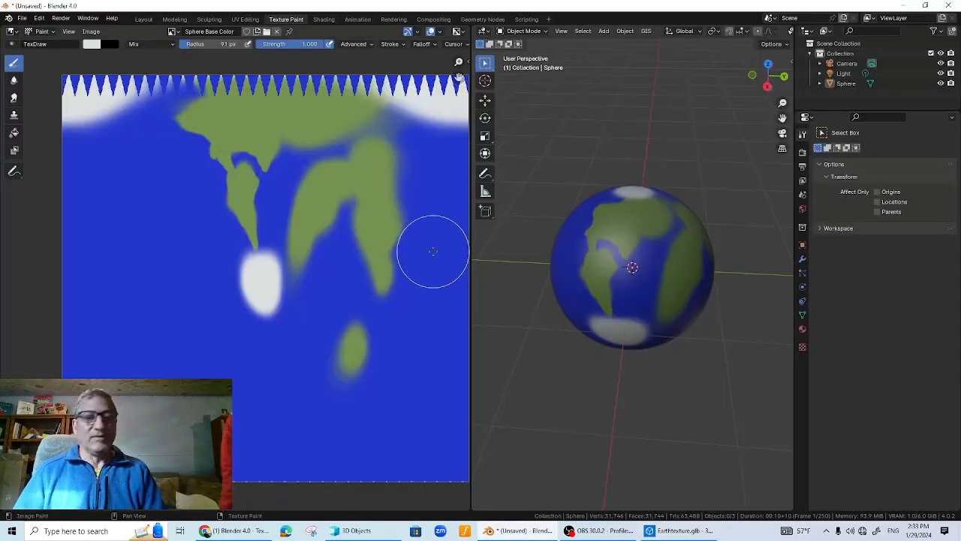
pyautogui.click(93, 348)
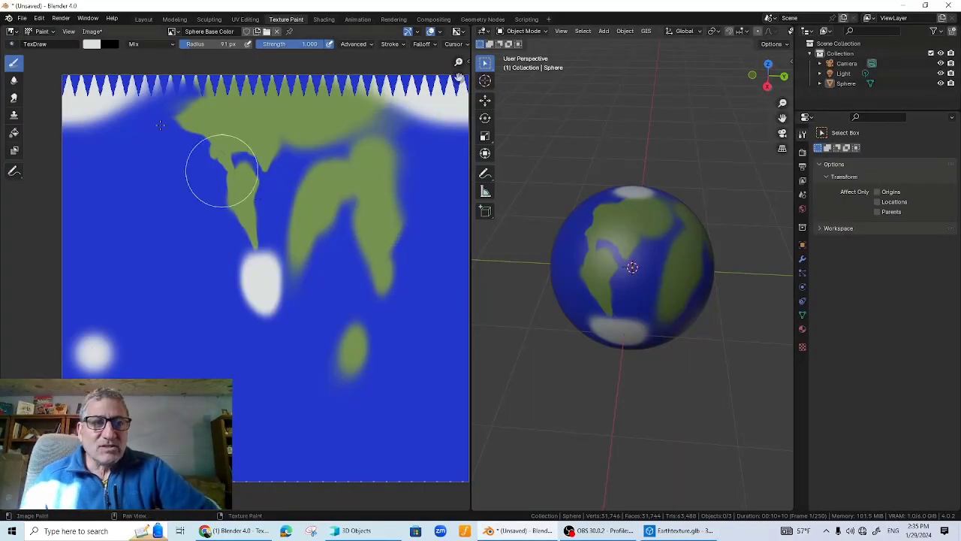
pyautogui.click(22, 18)
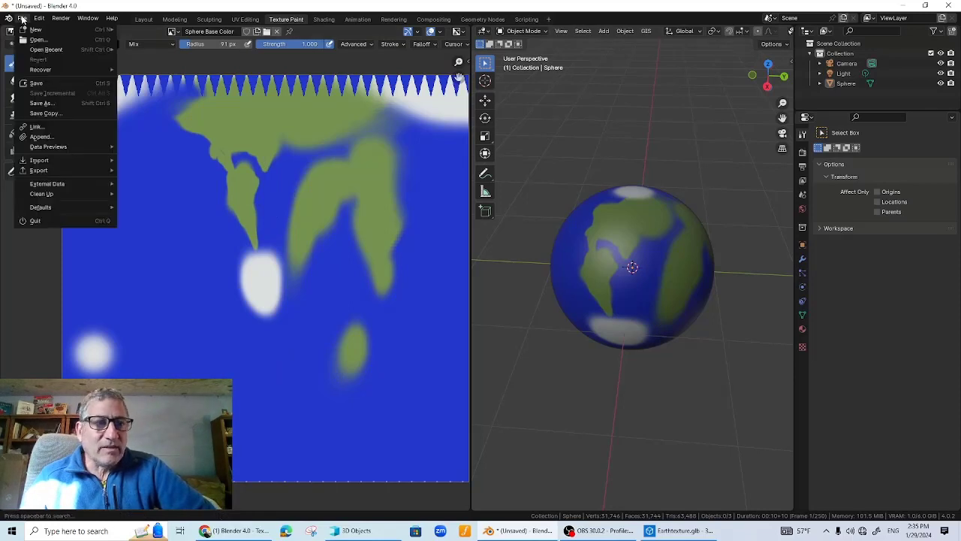
pyautogui.moveTo(51, 51)
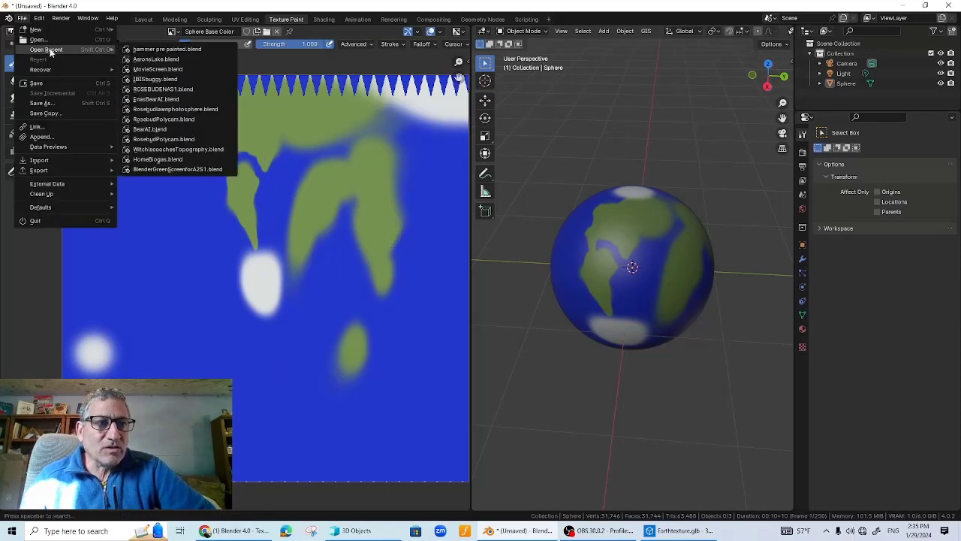
pyautogui.click(159, 49)
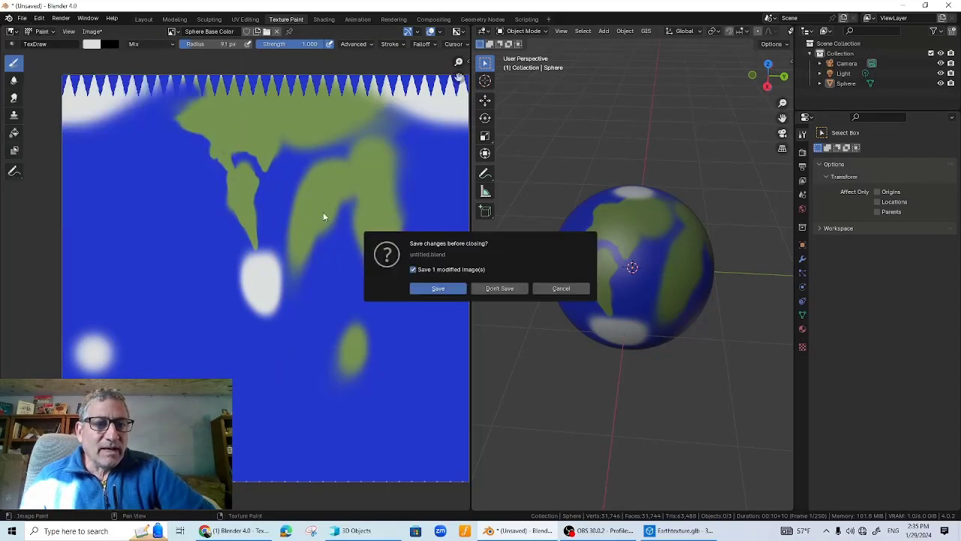
pyautogui.click(489, 287)
pyautogui.scroll(3, 451, 368)
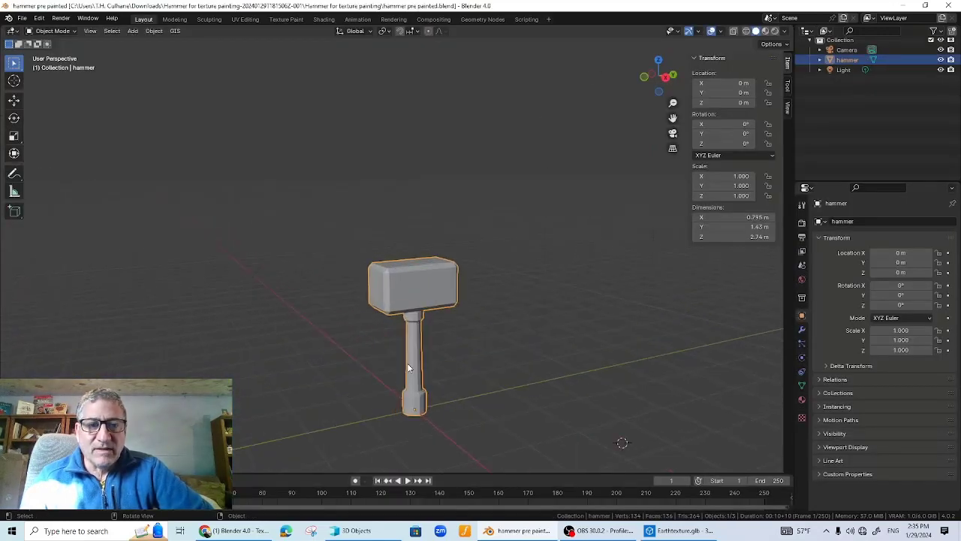
pyautogui.moveTo(408, 367); pyautogui.dragTo(441, 348, button='middle')
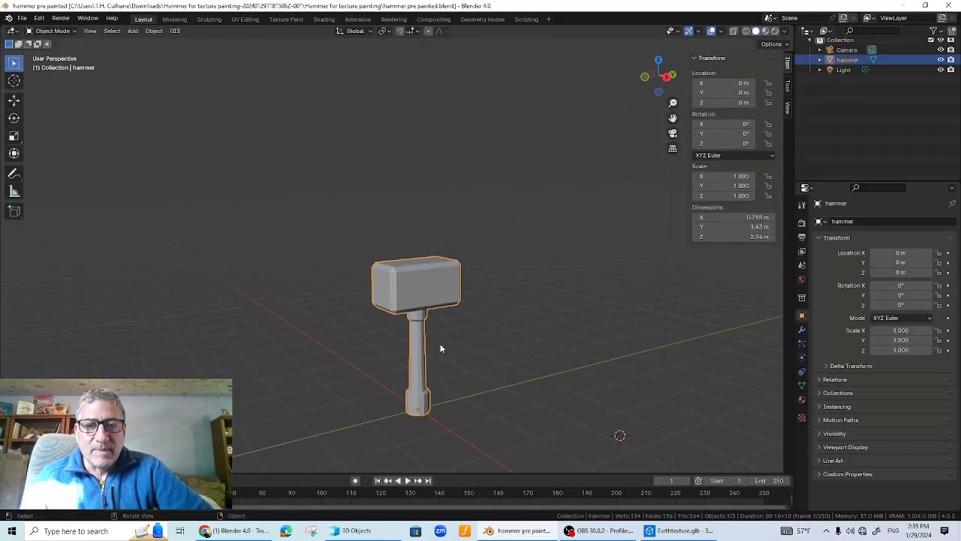
# - Show the hammer in the Texture Paint workspace and inspect the model alongside its image editor grid
pyautogui.click(286, 20)
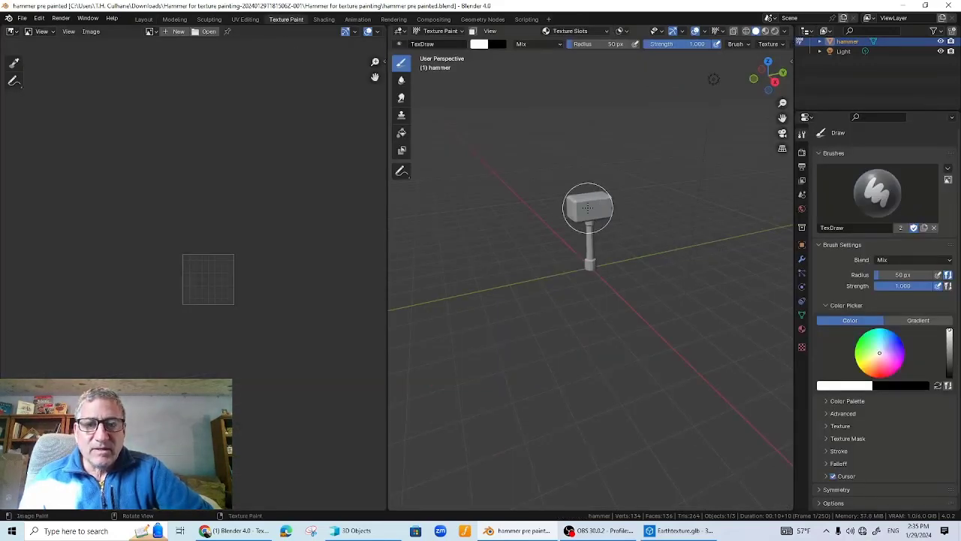
pyautogui.scroll(3, 496, 338)
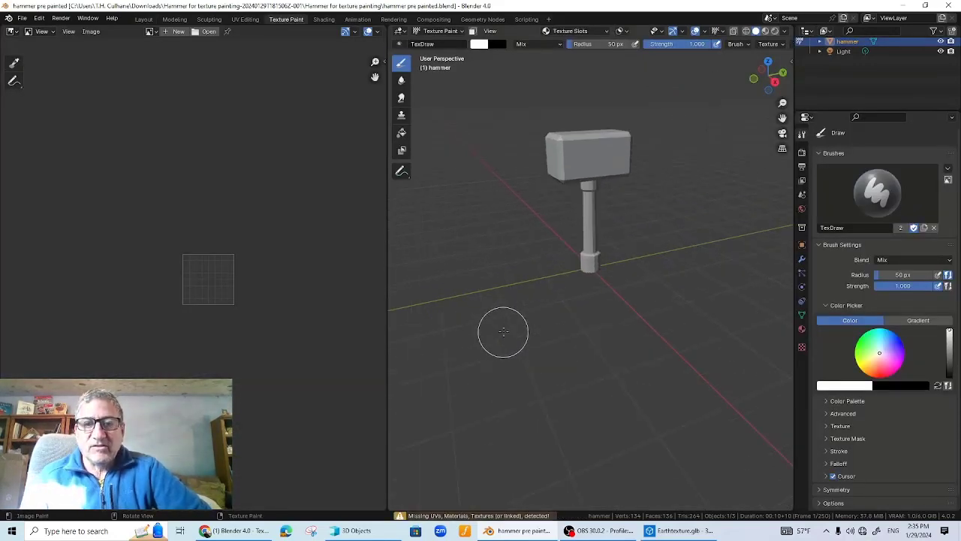
pyautogui.moveTo(502, 332)
pyautogui.mouseDown(button='middle')
pyautogui.moveTo(535, 285)
pyautogui.moveTo(541, 294)
pyautogui.mouseUp(button='middle')
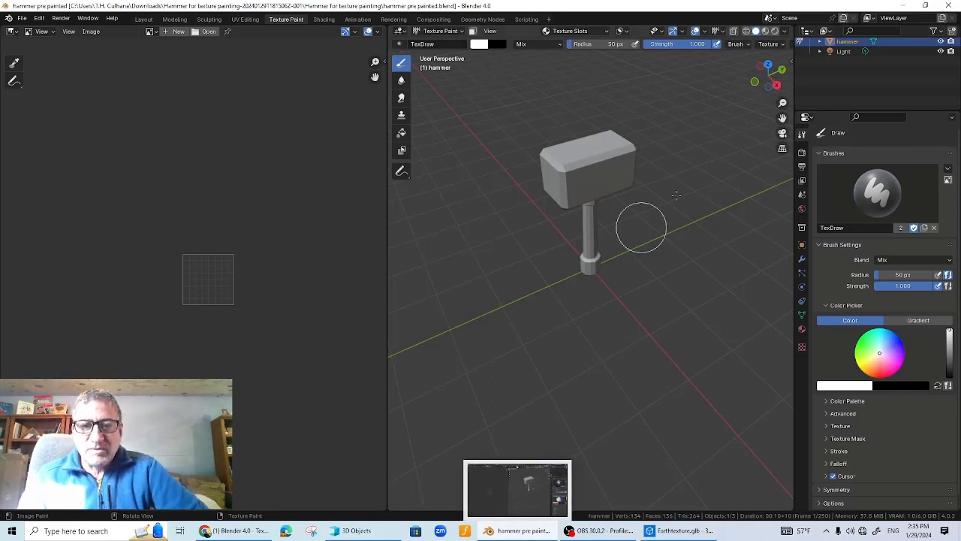
pyautogui.moveTo(620, 165); pyautogui.dragTo(620, 210, button='middle')
pyautogui.scroll(6, 219, 262)
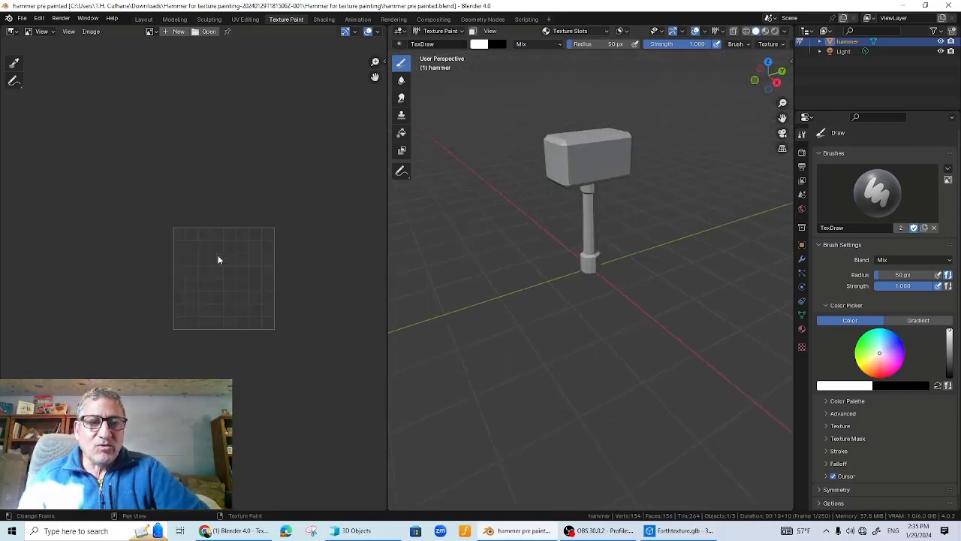
pyautogui.moveTo(227, 268); pyautogui.dragTo(142, 251, button='middle')
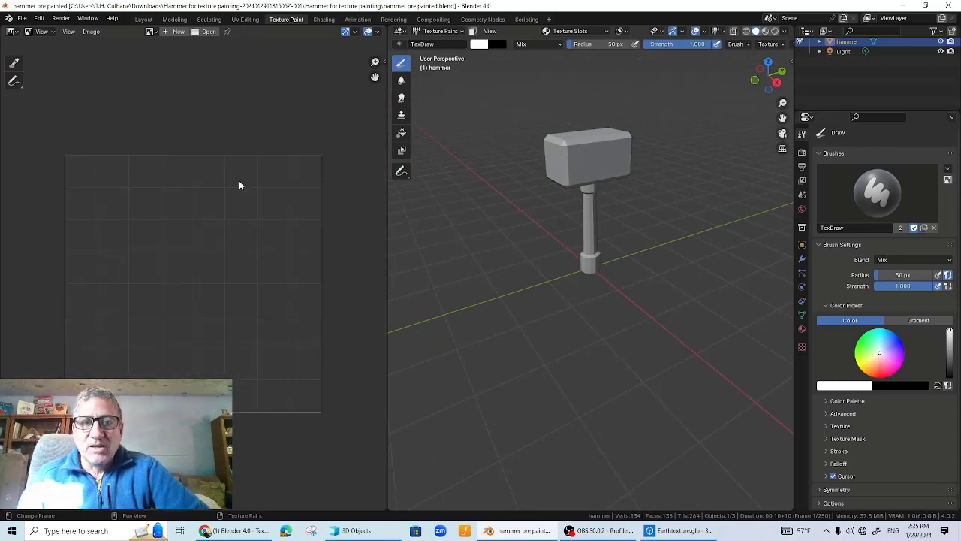
# - Unwrap the entire hammer mesh in Edit Mode using Smart UV Project with an island margin of 0.050
pyautogui.click(443, 32)
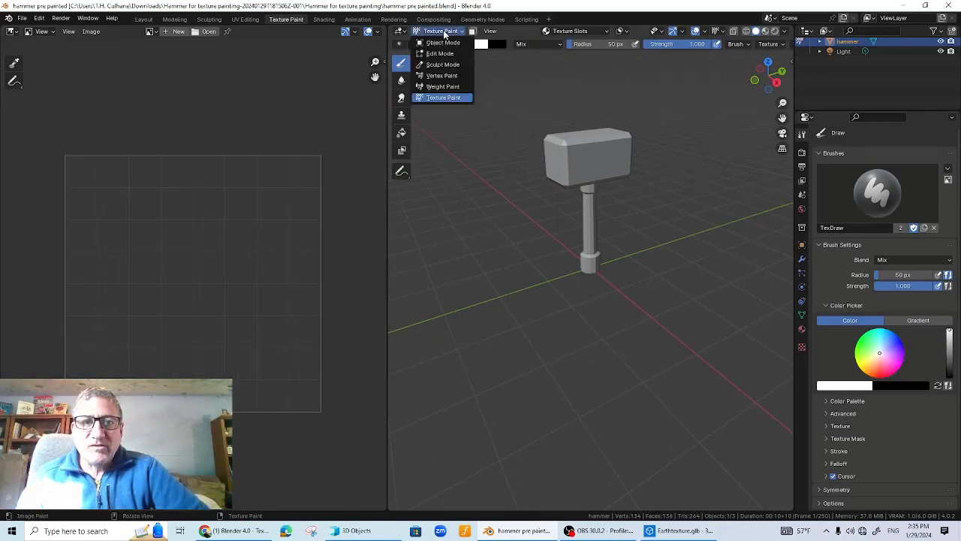
pyautogui.click(439, 54)
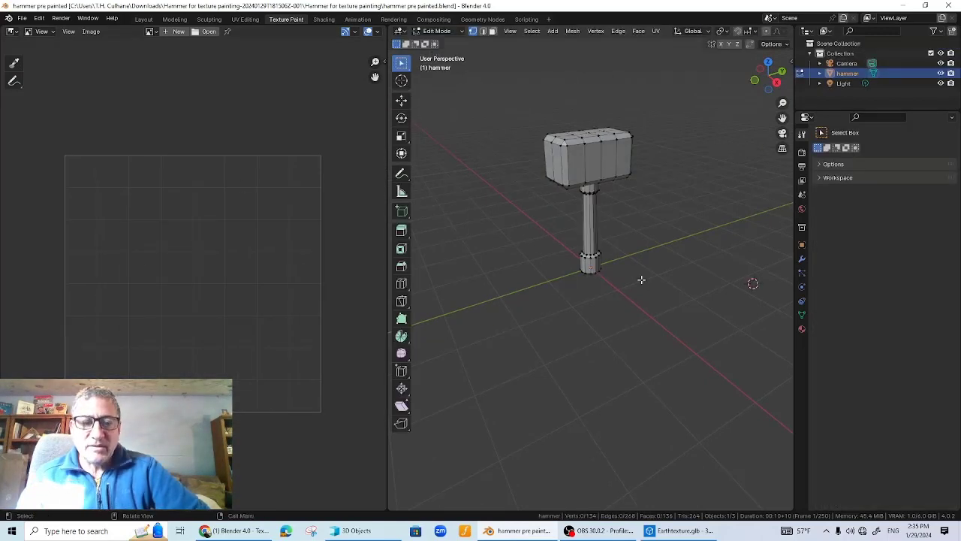
pyautogui.press('a')
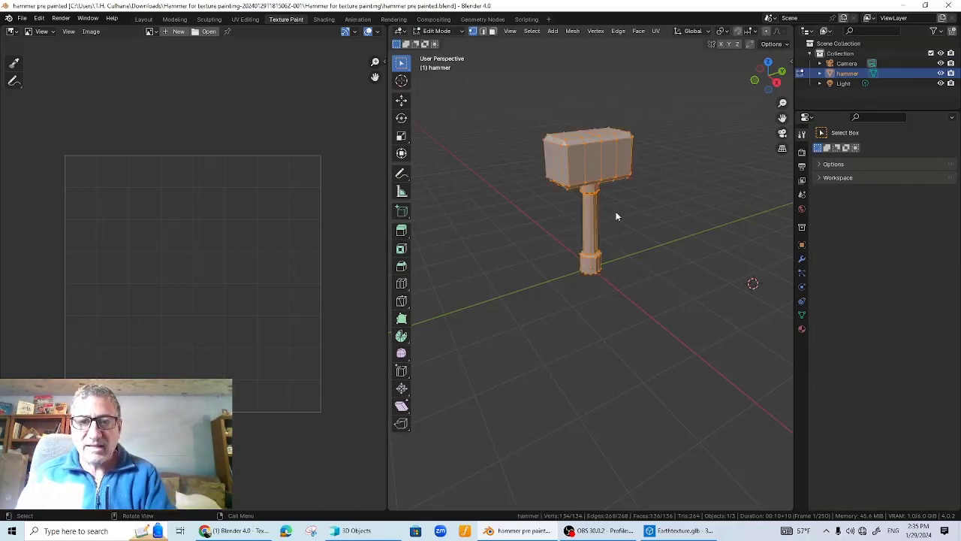
pyautogui.press('u')
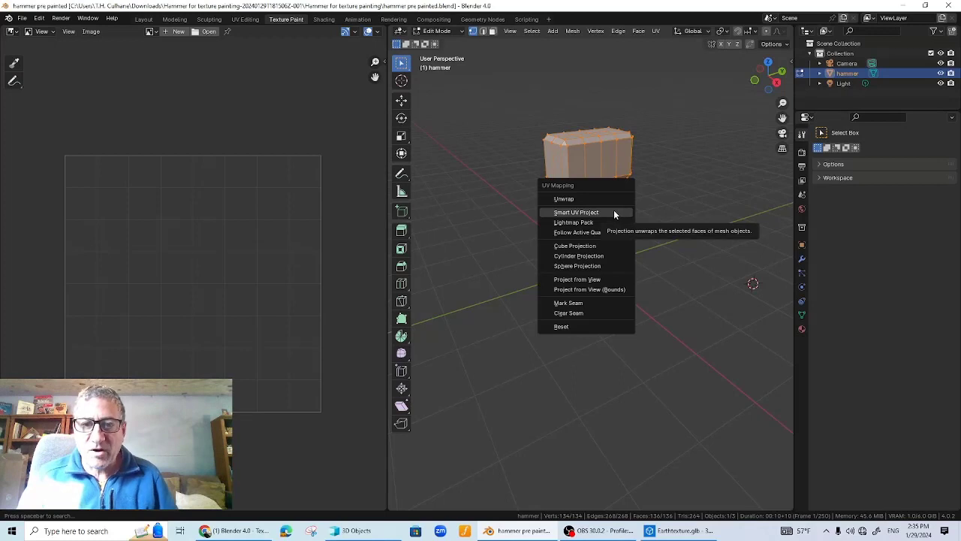
pyautogui.click(610, 212)
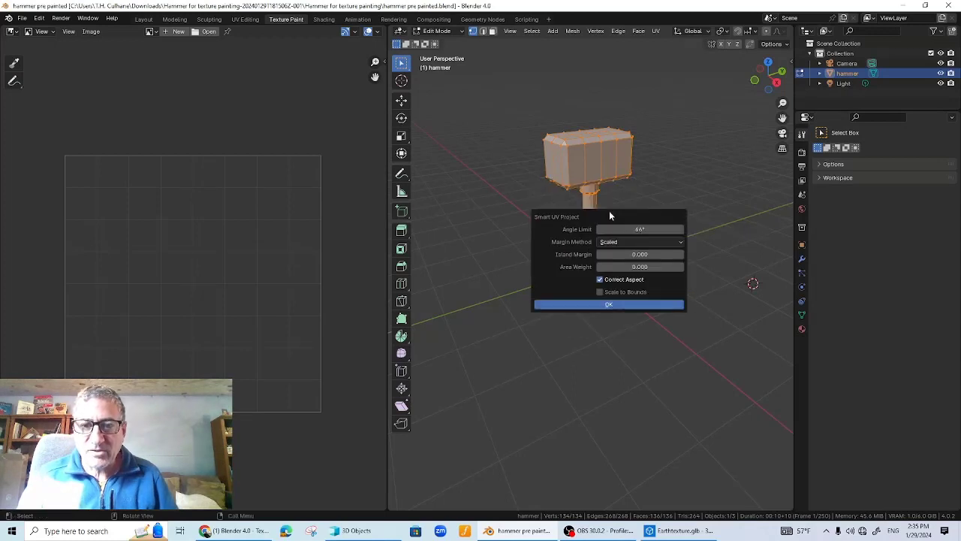
pyautogui.click(681, 254)
pyautogui.click(681, 254)
pyautogui.click(680, 254)
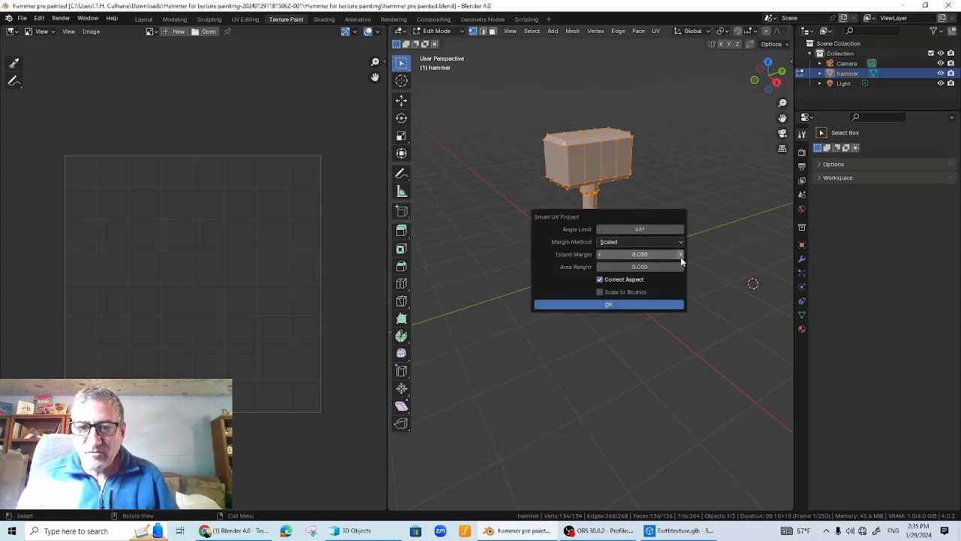
pyautogui.click(680, 254)
pyautogui.click(680, 254)
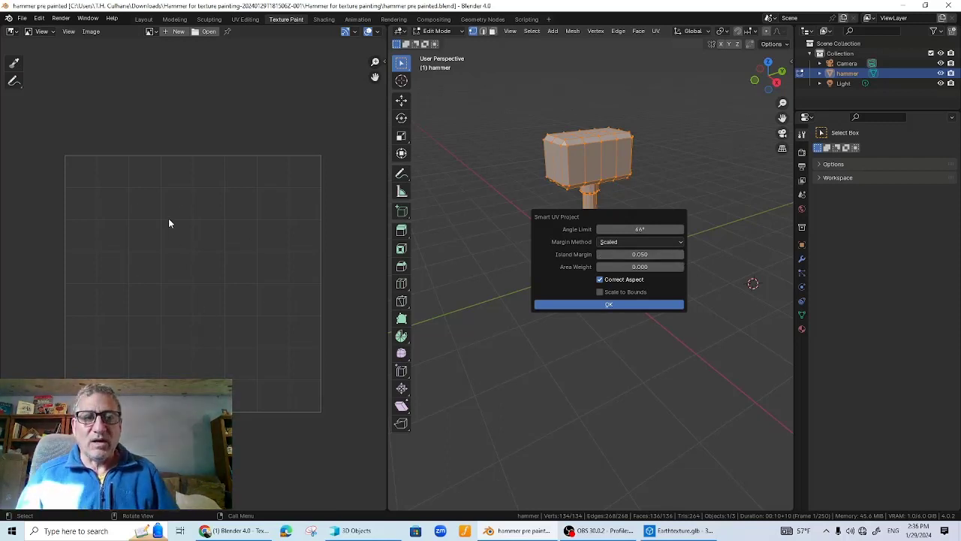
pyautogui.click(610, 305)
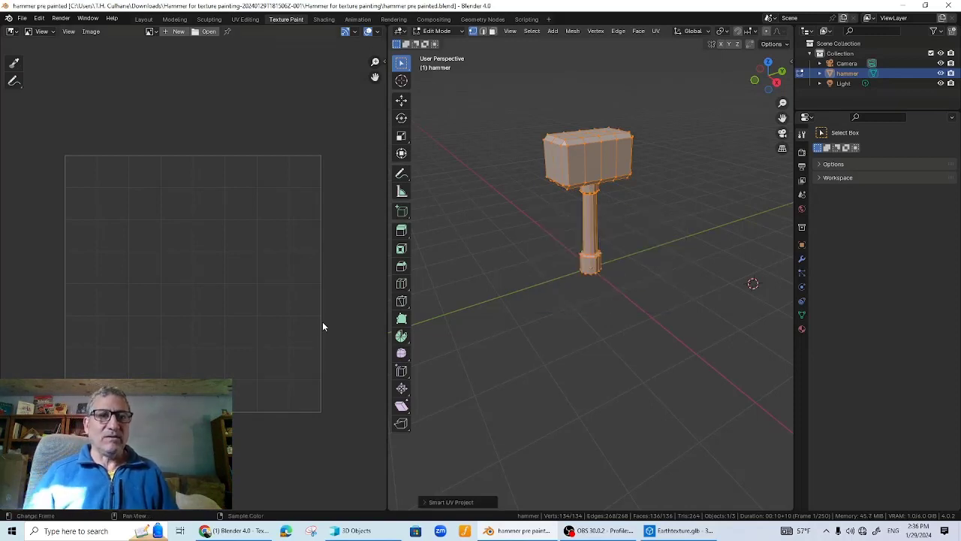
# - Examine the hammer's unwrapped UV islands next to the model in the UV Editing workspace
pyautogui.click(245, 19)
pyautogui.scroll(-3, 307, 354)
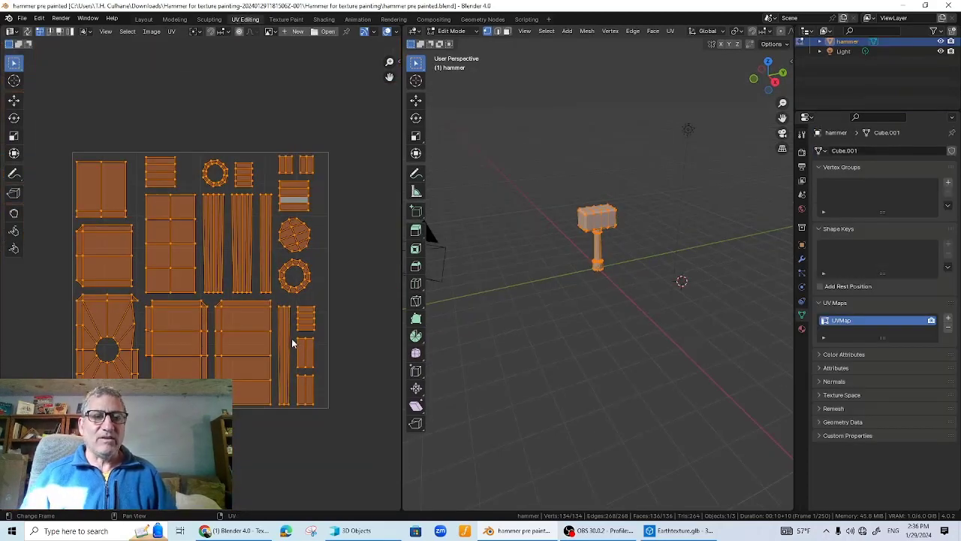
pyautogui.scroll(5, 284, 325)
pyautogui.scroll(-2, 180, 246)
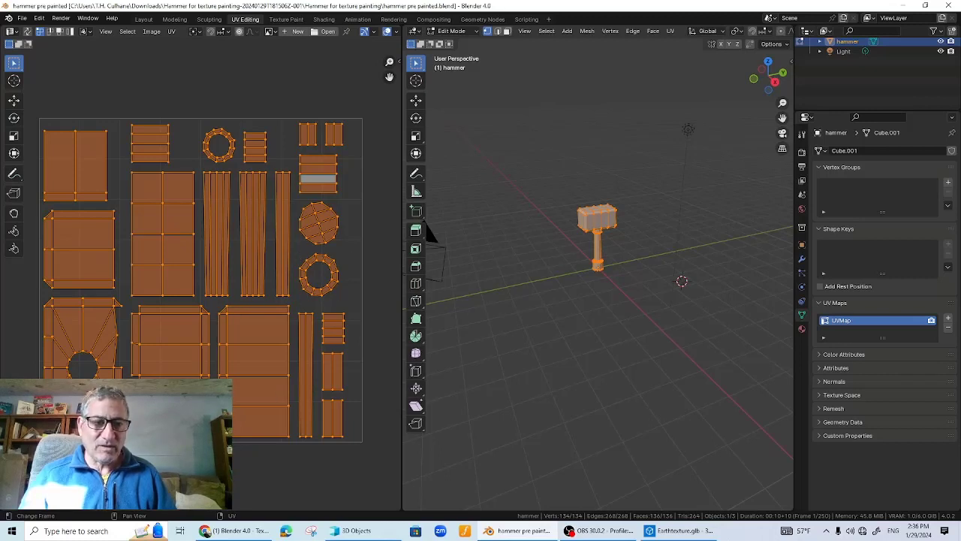
pyautogui.scroll(4, 598, 256)
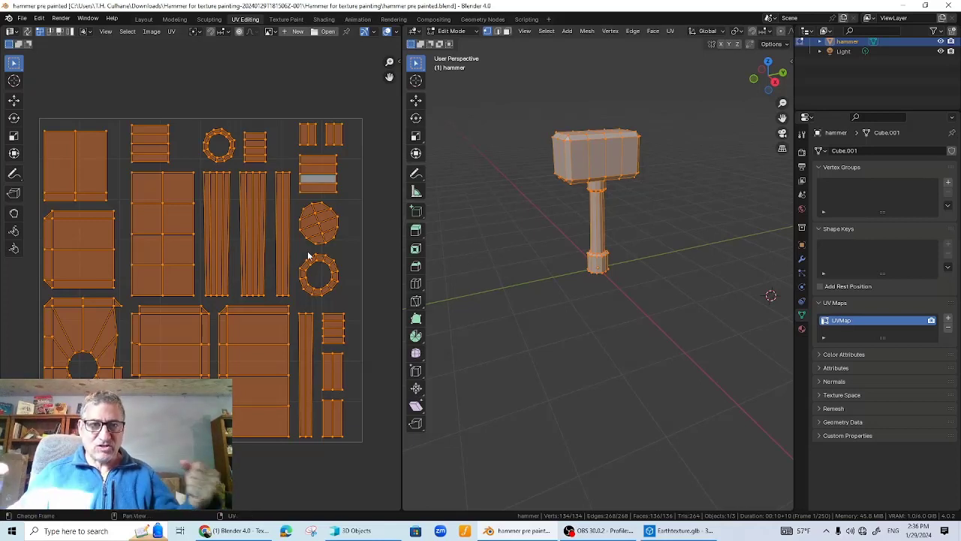
# - Return to the Texture Paint workspace and set the brush colour to bright green
pyautogui.click(285, 19)
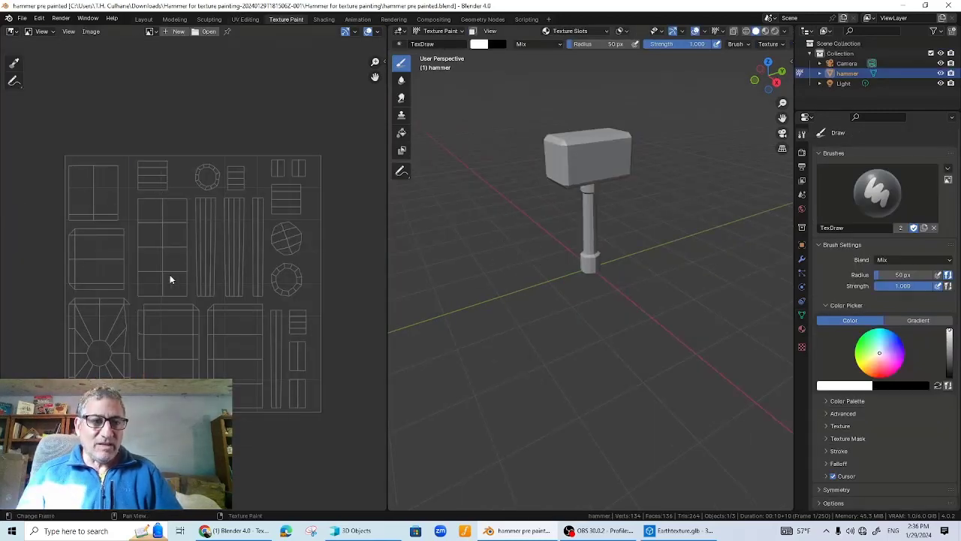
pyautogui.scroll(2, 165, 274)
pyautogui.scroll(-1, 167, 269)
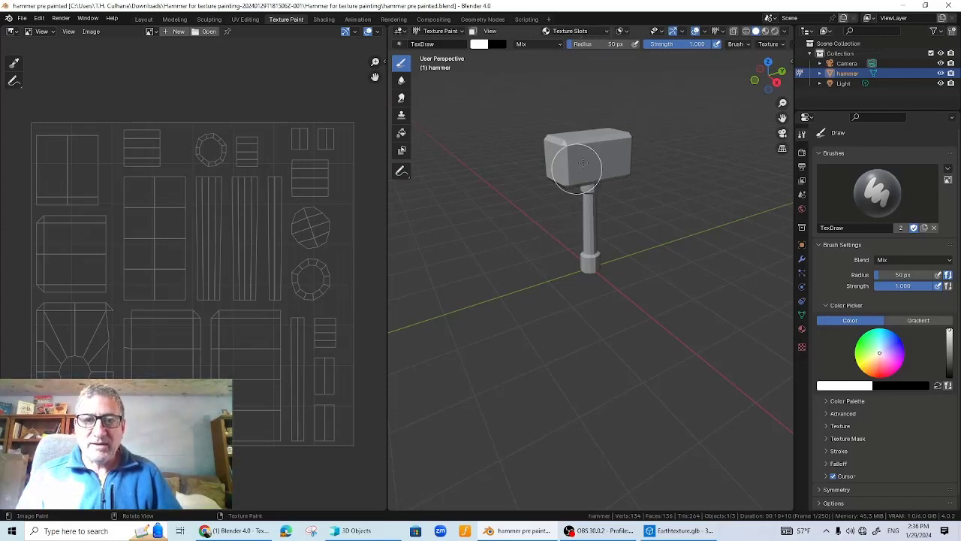
pyautogui.click(480, 45)
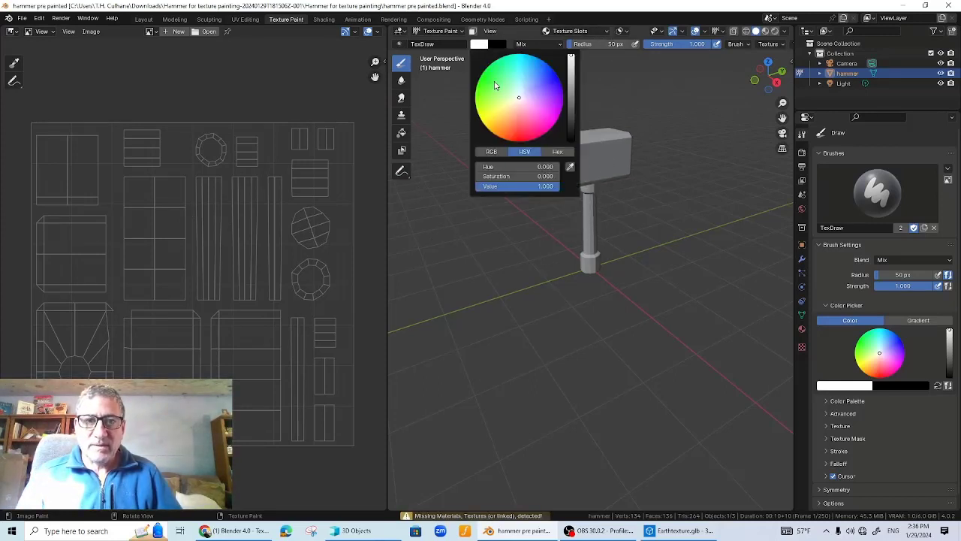
pyautogui.click(495, 85)
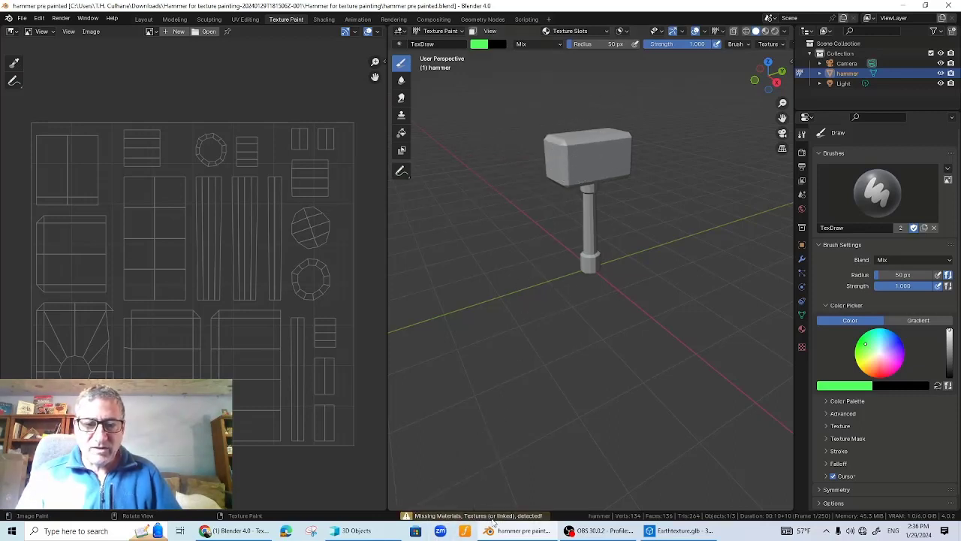
# - Add a 1024 × 1024 px Base Color paint slot named hammer Base Color, with alpha off and a mid-grey fill
pyautogui.click(606, 33)
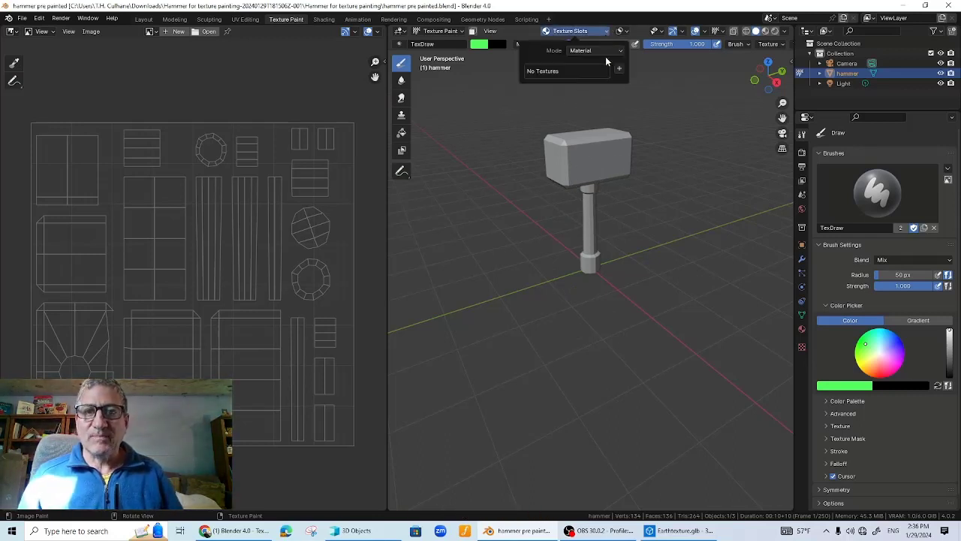
pyautogui.click(620, 70)
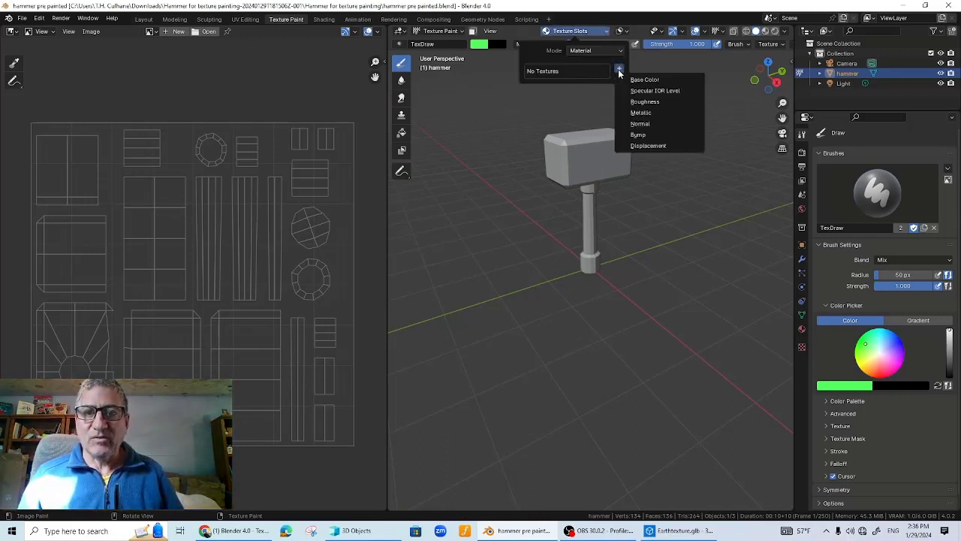
pyautogui.click(642, 80)
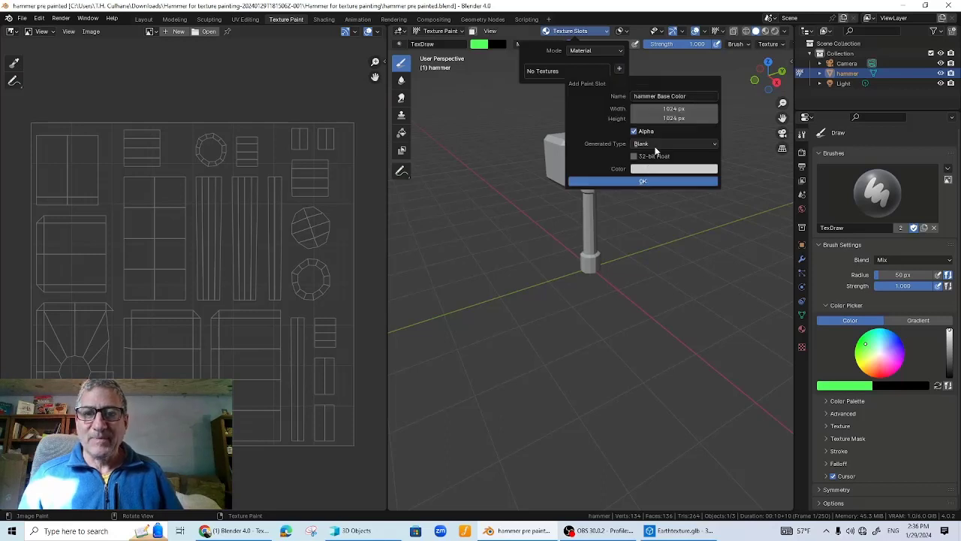
pyautogui.click(654, 170)
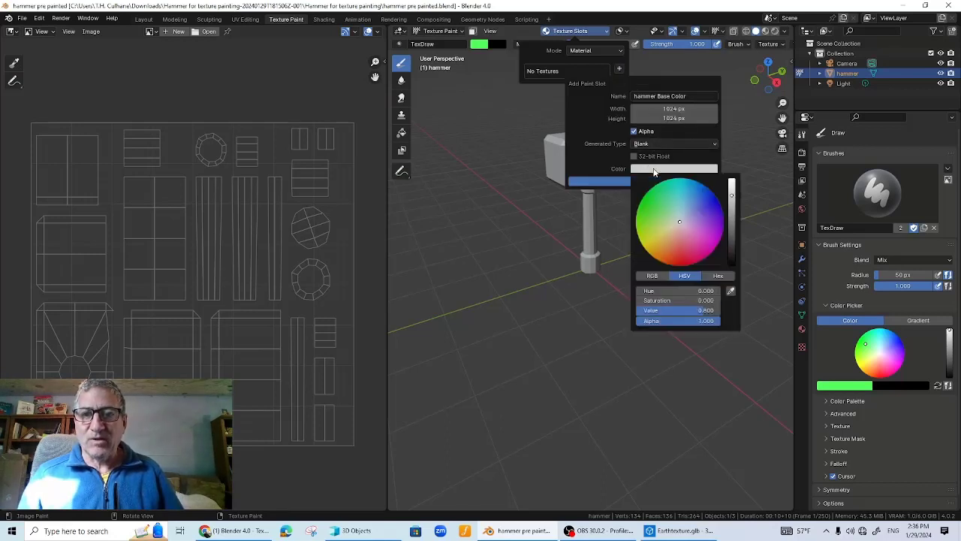
pyautogui.moveTo(733, 209); pyautogui.dragTo(732, 222)
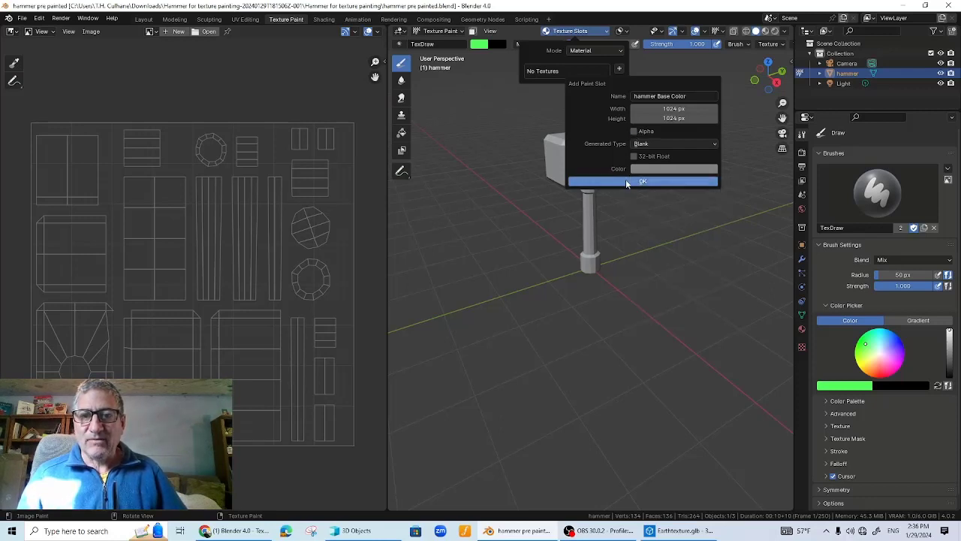
pyautogui.click(625, 180)
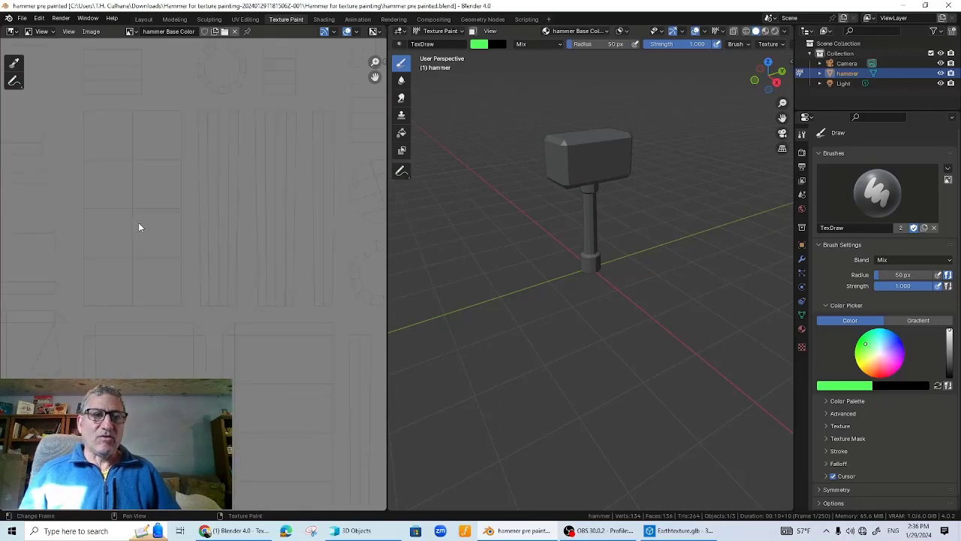
pyautogui.press('Home')
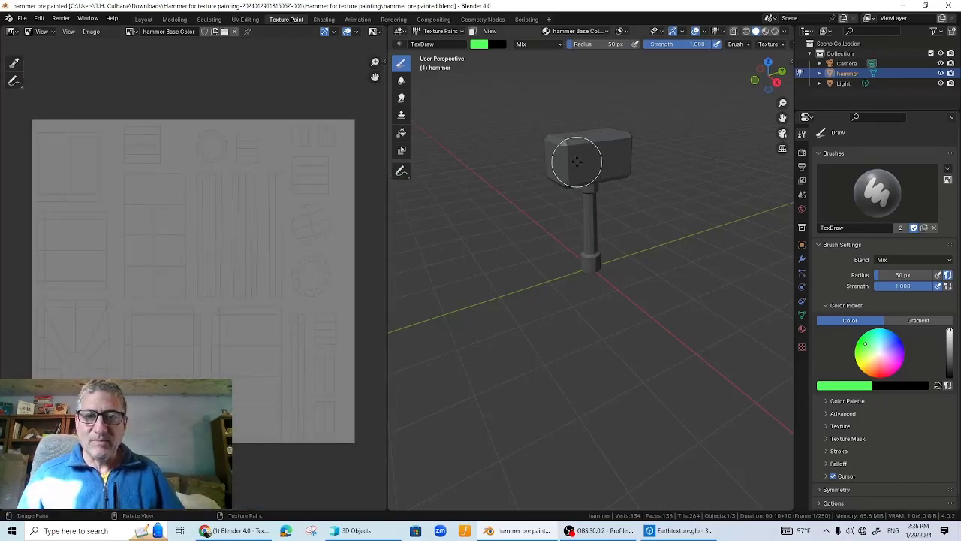
# - Paint the long sides, top and one end of the hammer head green
pyautogui.moveTo(559, 146)
pyautogui.mouseDown()
pyautogui.moveTo(597, 145)
pyautogui.moveTo(575, 167)
pyautogui.moveTo(608, 161)
pyautogui.moveTo(612, 142)
pyautogui.moveTo(582, 149)
pyautogui.mouseUp()
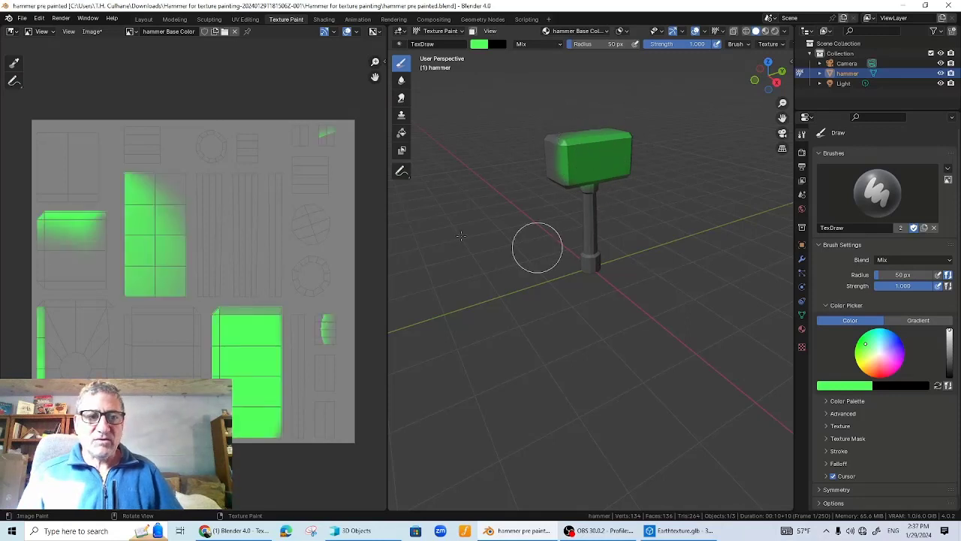
pyautogui.moveTo(521, 253); pyautogui.dragTo(576, 154, button='middle')
pyautogui.moveTo(567, 159)
pyautogui.mouseDown()
pyautogui.moveTo(563, 168)
pyautogui.moveTo(571, 157)
pyautogui.moveTo(579, 171)
pyautogui.moveTo(580, 105)
pyautogui.moveTo(575, 152)
pyautogui.moveTo(584, 157)
pyautogui.mouseUp()
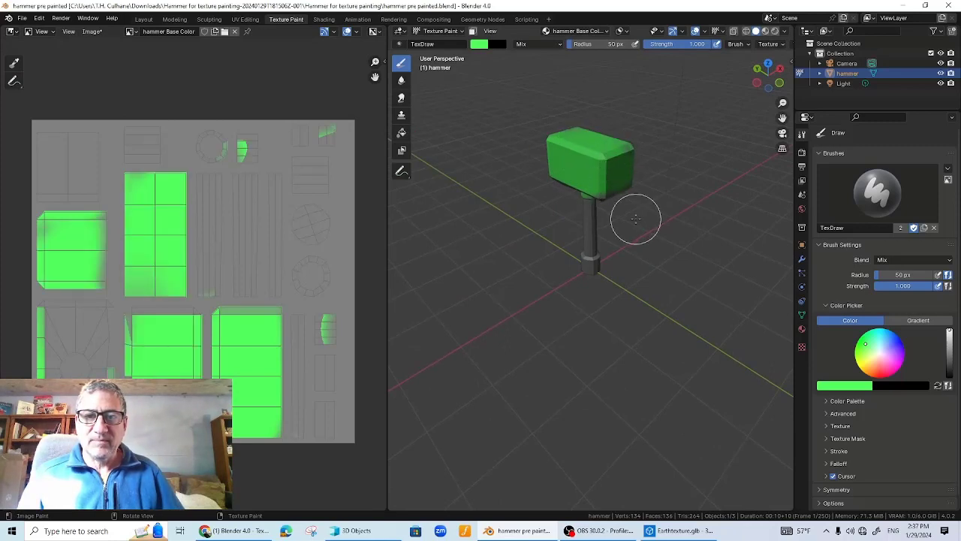
pyautogui.moveTo(636, 218); pyautogui.dragTo(588, 190, button='middle')
pyautogui.moveTo(606, 170)
pyautogui.mouseDown()
pyautogui.moveTo(603, 142)
pyautogui.moveTo(595, 163)
pyautogui.moveTo(564, 172)
pyautogui.mouseUp()
# - Paint the remaining bare end face and bevels of the hammer head green, plus the collar at the top of the handle
pyautogui.moveTo(564, 172); pyautogui.dragTo(537, 241, button='middle')
pyautogui.scroll(5, 538, 241)
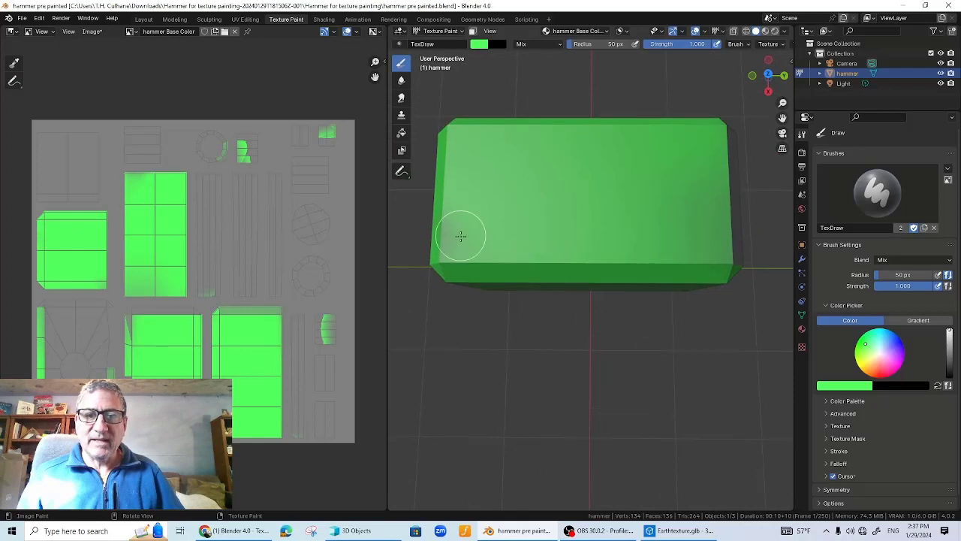
pyautogui.moveTo(450, 223)
pyautogui.mouseDown(button='middle')
pyautogui.moveTo(580, 248)
pyautogui.moveTo(624, 185)
pyautogui.mouseUp(button='middle')
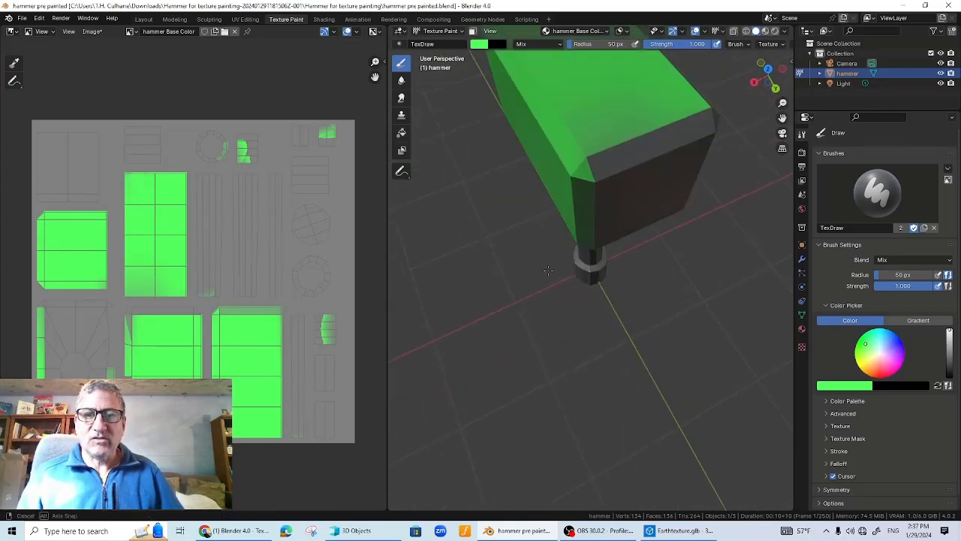
pyautogui.moveTo(625, 185); pyautogui.dragTo(663, 132)
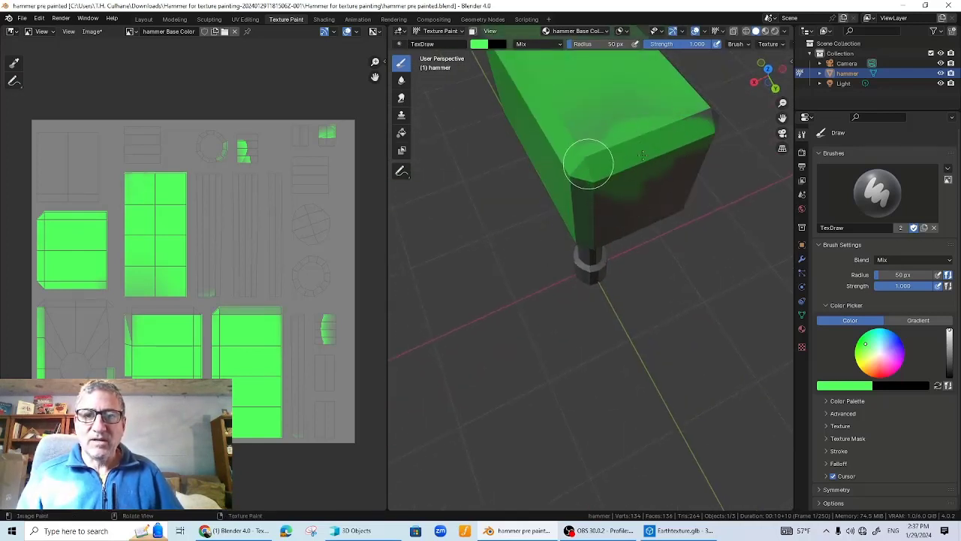
pyautogui.moveTo(589, 163)
pyautogui.mouseDown()
pyautogui.moveTo(708, 113)
pyautogui.moveTo(629, 172)
pyautogui.moveTo(601, 225)
pyautogui.moveTo(631, 214)
pyautogui.moveTo(684, 181)
pyautogui.moveTo(685, 144)
pyautogui.moveTo(706, 113)
pyautogui.mouseUp()
pyautogui.moveTo(705, 114)
pyautogui.mouseDown(button='middle')
pyautogui.moveTo(617, 208)
pyautogui.moveTo(607, 187)
pyautogui.mouseUp(button='middle')
pyautogui.moveTo(585, 103); pyautogui.dragTo(591, 115)
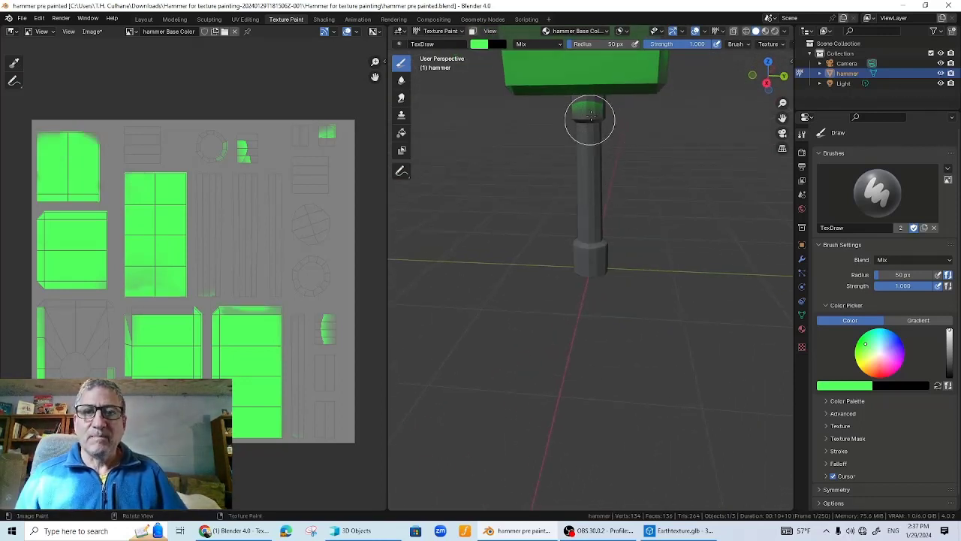
# - Sample the light grey of the upper handle as the brush colour
pyautogui.scroll(3, 586, 123)
pyautogui.moveTo(599, 143); pyautogui.dragTo(572, 248, button='middle')
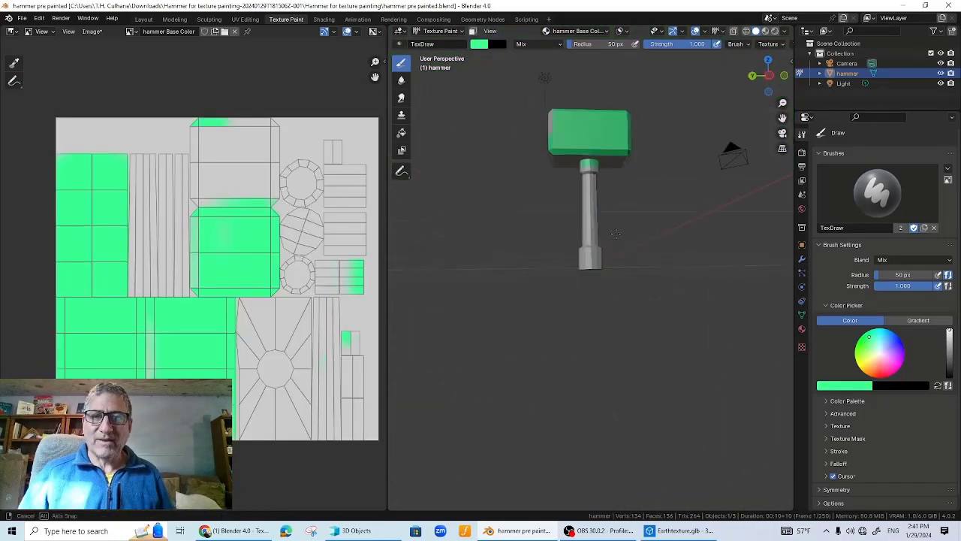
pyautogui.scroll(3, 622, 225)
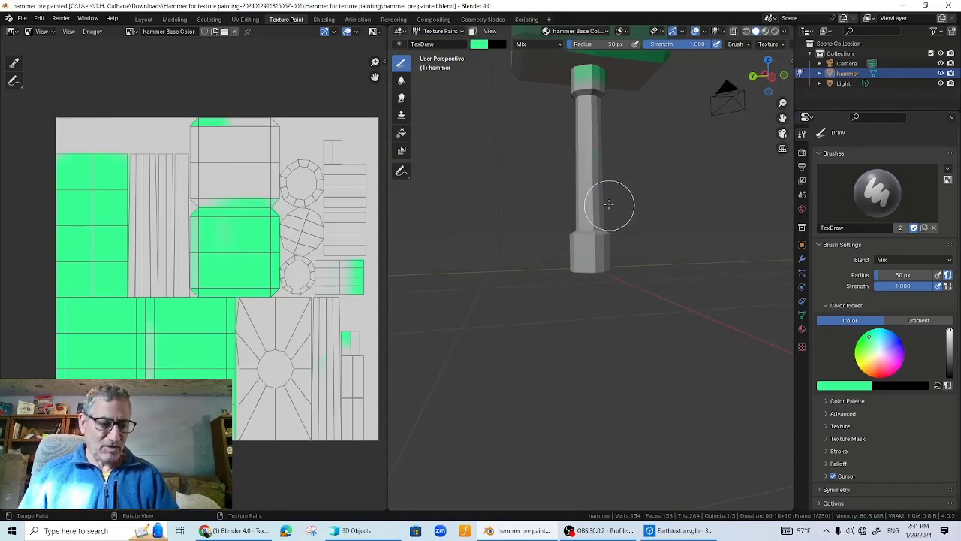
pyautogui.moveTo(611, 208)
pyautogui.mouseDown(button='middle')
pyautogui.moveTo(586, 343)
pyautogui.moveTo(582, 311)
pyautogui.moveTo(515, 320)
pyautogui.mouseUp(button='middle')
pyautogui.scroll(4, 586, 343)
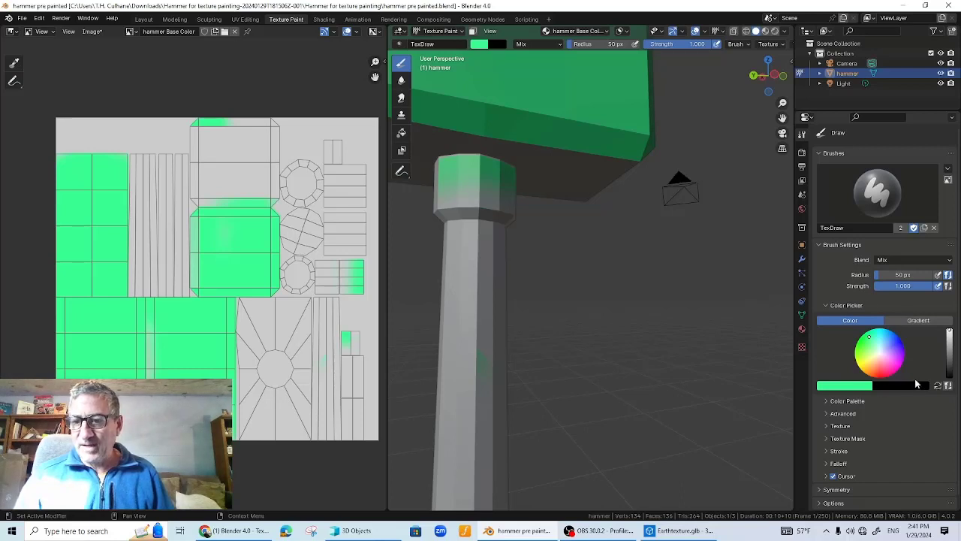
pyautogui.click(841, 387)
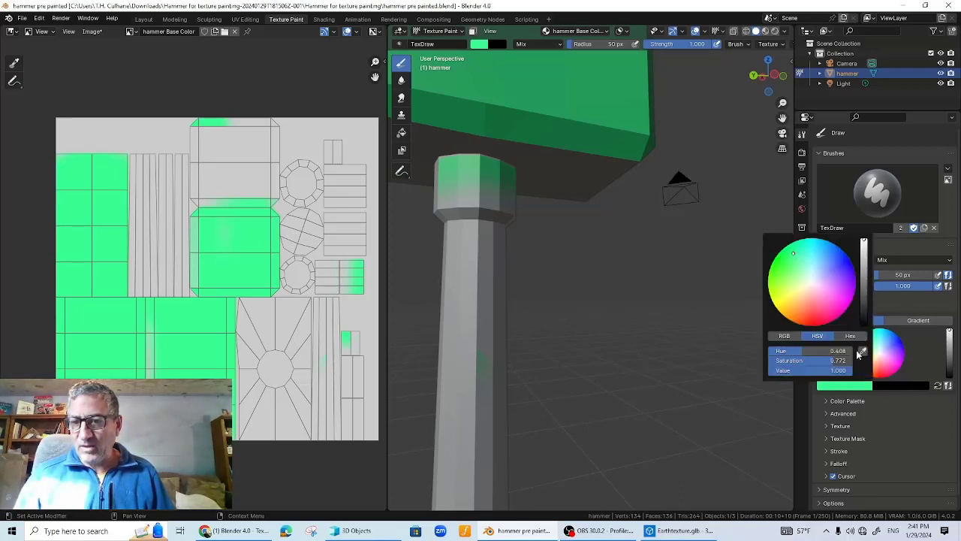
pyautogui.click(863, 353)
pyautogui.click(471, 264)
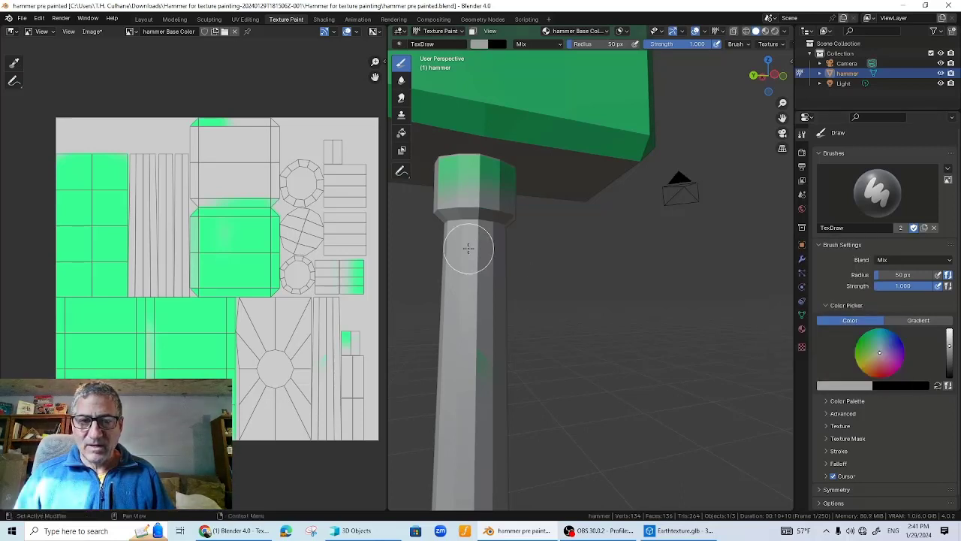
# - Paint over the green on the handle's upper collar with the sampled grey, working around to its other side
pyautogui.moveTo(466, 179)
pyautogui.mouseDown()
pyautogui.moveTo(449, 169)
pyautogui.moveTo(462, 168)
pyautogui.moveTo(452, 182)
pyautogui.moveTo(485, 187)
pyautogui.moveTo(498, 173)
pyautogui.moveTo(476, 165)
pyautogui.mouseUp()
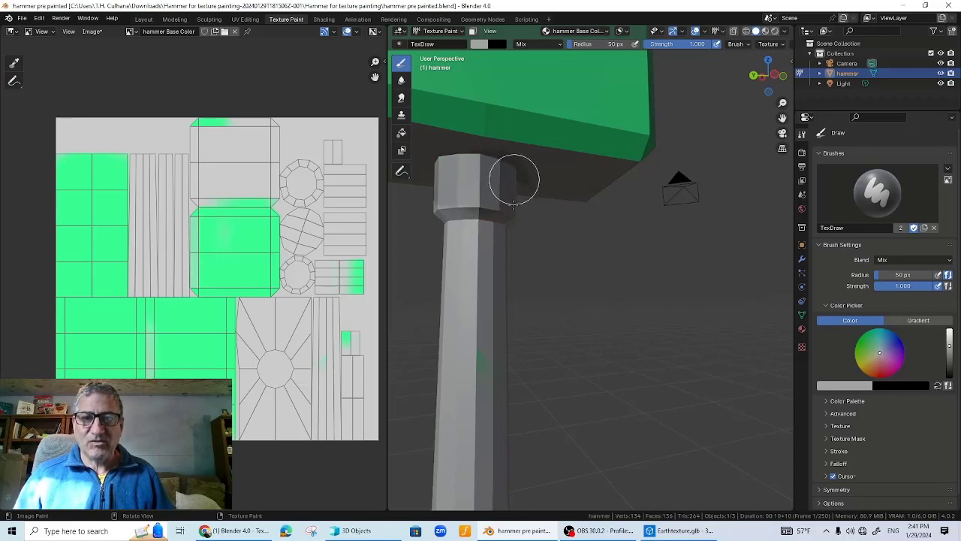
pyautogui.click(515, 177)
pyautogui.moveTo(515, 177); pyautogui.dragTo(623, 203, button='middle')
pyautogui.moveTo(623, 203)
pyautogui.mouseDown()
pyautogui.moveTo(639, 197)
pyautogui.moveTo(644, 226)
pyautogui.moveTo(637, 189)
pyautogui.moveTo(678, 193)
pyautogui.moveTo(663, 221)
pyautogui.mouseUp()
# - Set the brush colour to a dark olive yellow with hue 0.156, saturation 0.697 and a lowered value
pyautogui.moveTo(631, 313)
pyautogui.mouseDown(button='middle')
pyautogui.moveTo(658, 306)
pyautogui.moveTo(627, 296)
pyautogui.mouseUp(button='middle')
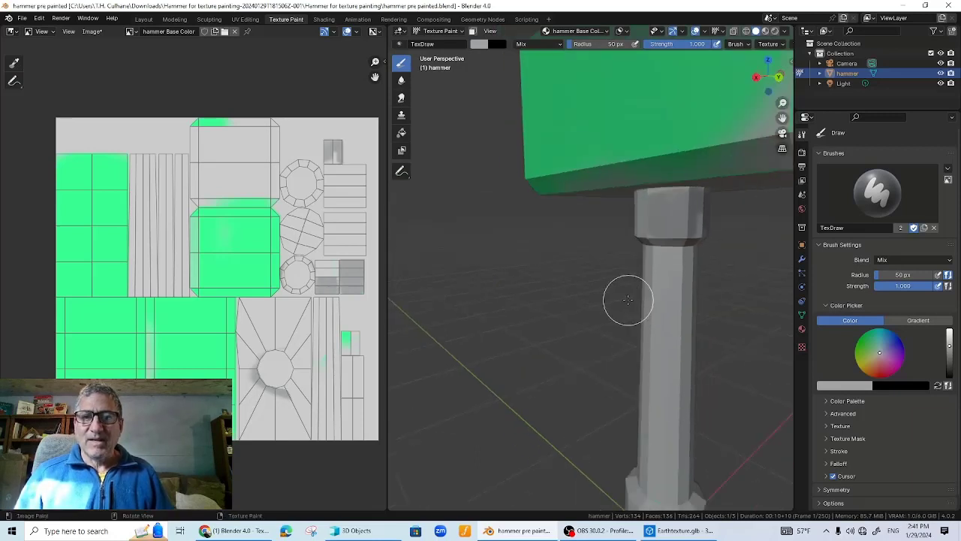
pyautogui.scroll(-3, 626, 296)
pyautogui.click(848, 385)
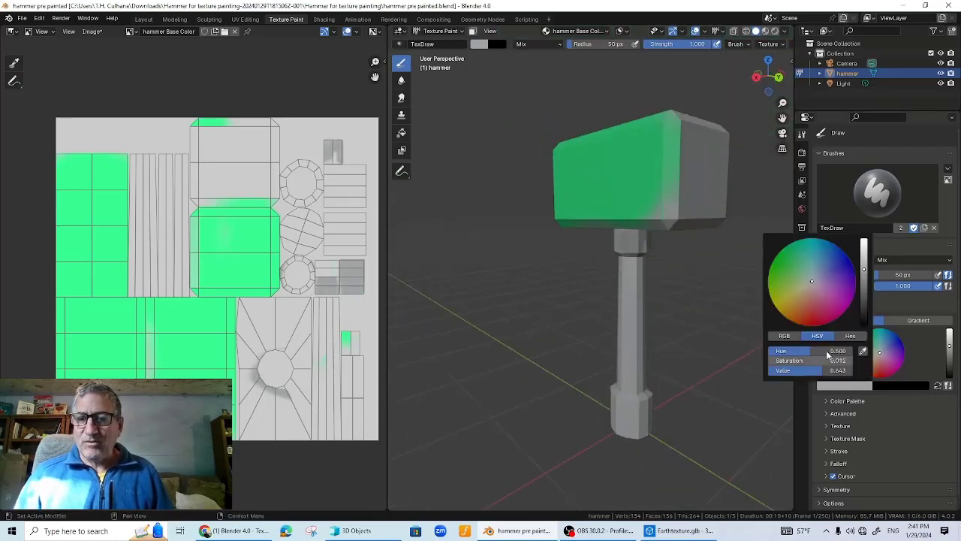
pyautogui.click(786, 298)
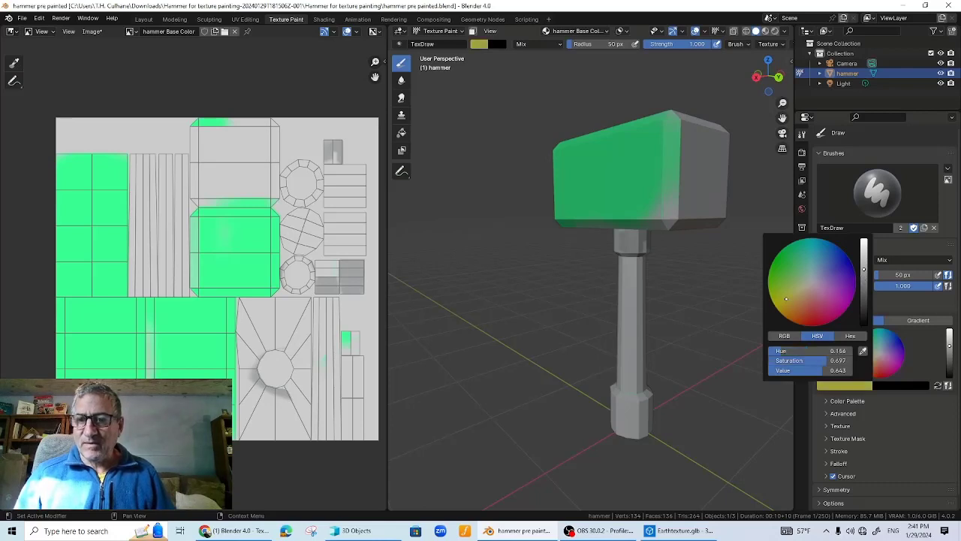
pyautogui.moveTo(864, 268); pyautogui.dragTo(863, 277)
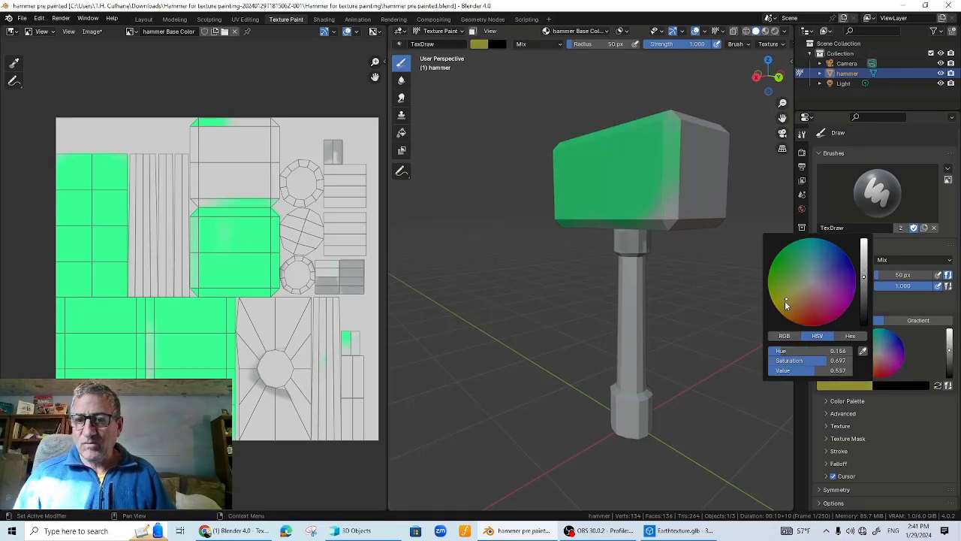
# - Paint the handle, including its upper collar and base, olive yellow all the way around
pyautogui.moveTo(634, 296)
pyautogui.mouseDown()
pyautogui.moveTo(638, 242)
pyautogui.moveTo(624, 237)
pyautogui.moveTo(632, 413)
pyautogui.moveTo(623, 392)
pyautogui.moveTo(635, 425)
pyautogui.moveTo(628, 393)
pyautogui.mouseUp()
pyautogui.moveTo(629, 393)
pyautogui.mouseDown(button='middle')
pyautogui.moveTo(611, 368)
pyautogui.moveTo(526, 308)
pyautogui.mouseUp(button='middle')
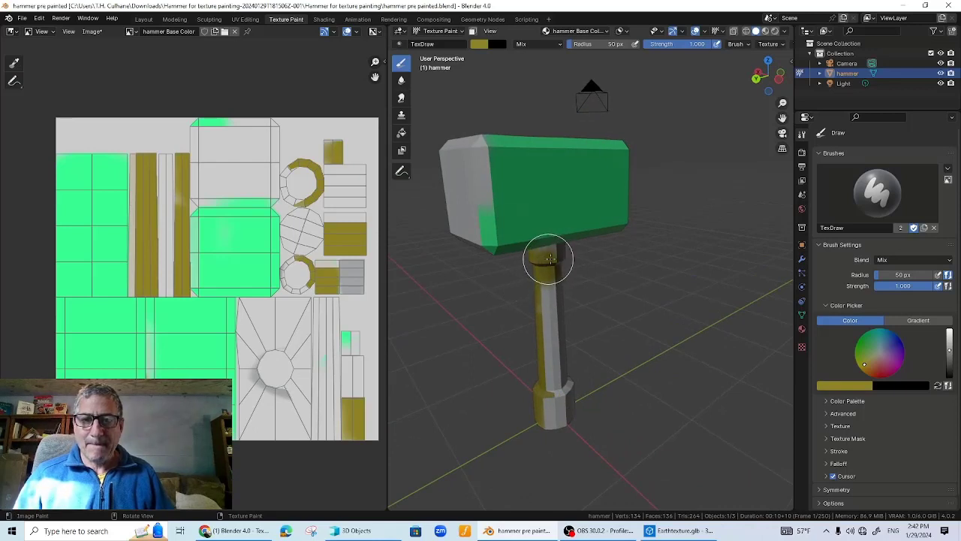
pyautogui.moveTo(548, 259)
pyautogui.mouseDown()
pyautogui.moveTo(553, 429)
pyautogui.moveTo(573, 404)
pyautogui.mouseUp()
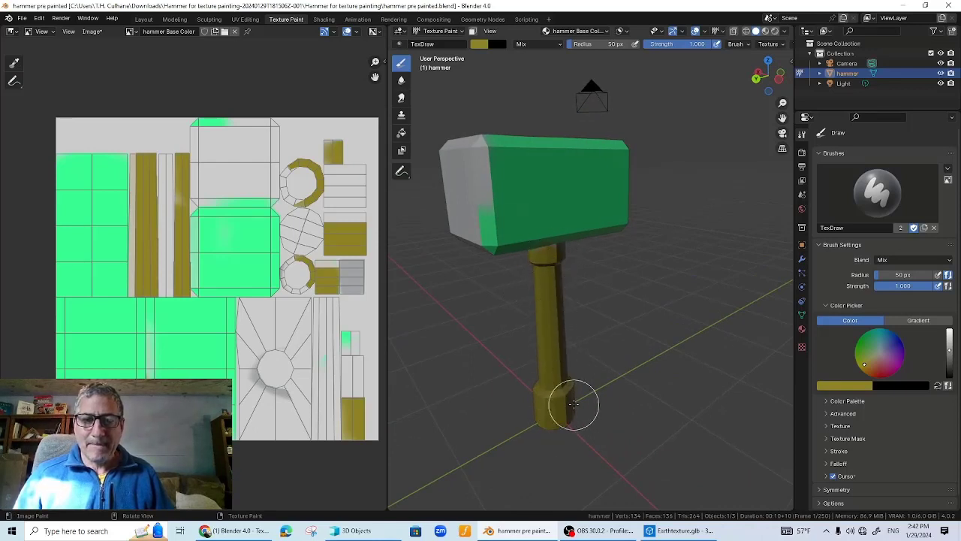
pyautogui.moveTo(573, 404); pyautogui.dragTo(502, 251, button='middle')
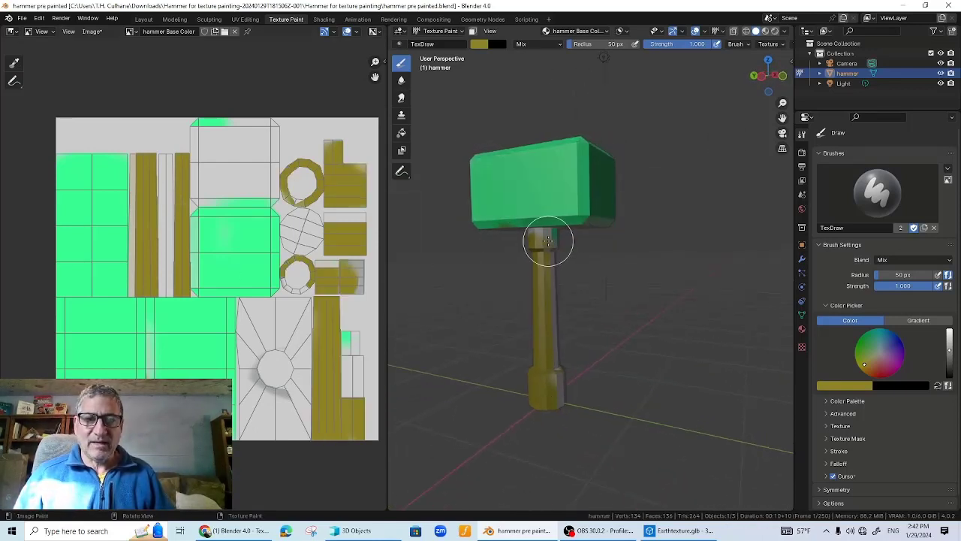
pyautogui.moveTo(548, 240)
pyautogui.mouseDown()
pyautogui.moveTo(562, 235)
pyautogui.moveTo(521, 238)
pyautogui.moveTo(557, 249)
pyautogui.moveTo(543, 296)
pyautogui.moveTo(552, 268)
pyautogui.moveTo(546, 396)
pyautogui.moveTo(558, 368)
pyautogui.mouseUp()
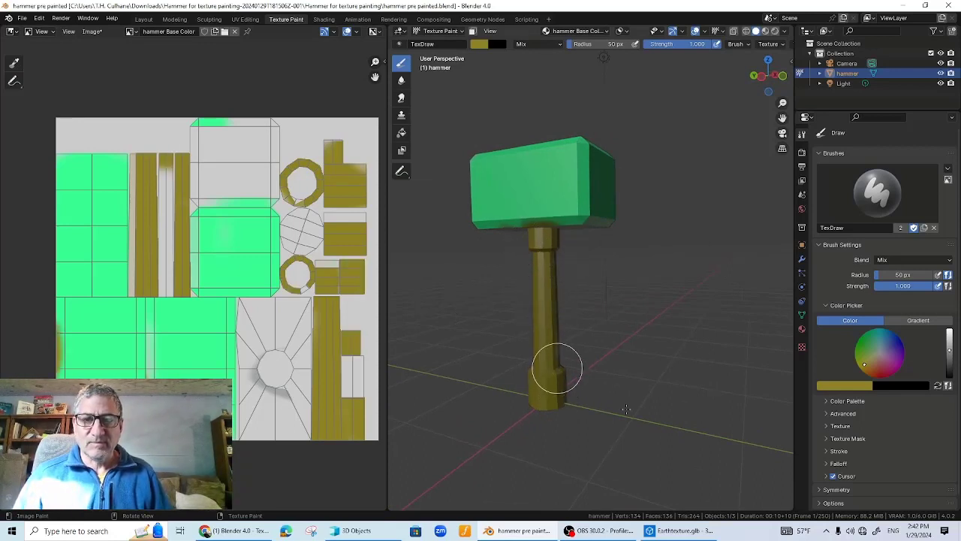
pyautogui.moveTo(557, 368); pyautogui.dragTo(609, 294, button='middle')
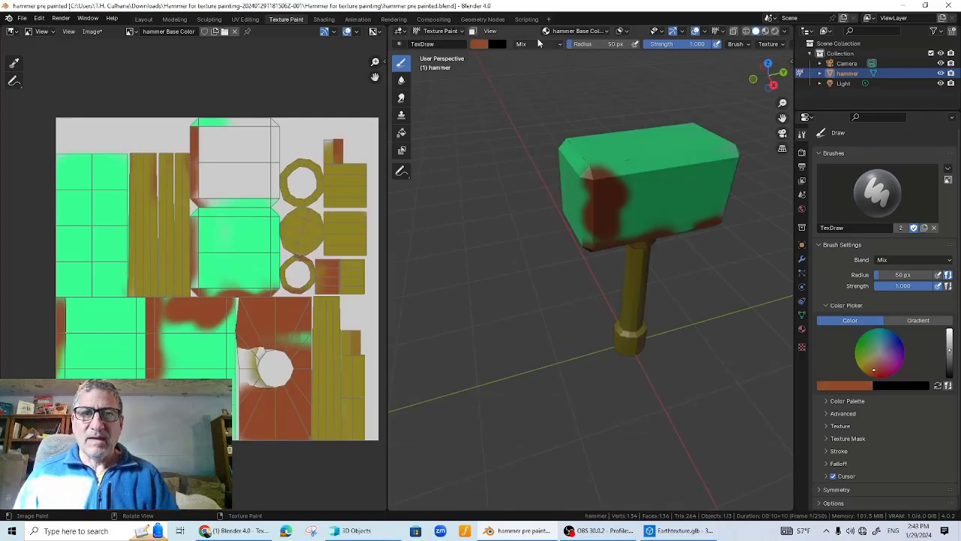
# - Set the brush's blending mode to Overlay and paint brown across the green side and top of the hammer head
pyautogui.click(550, 44)
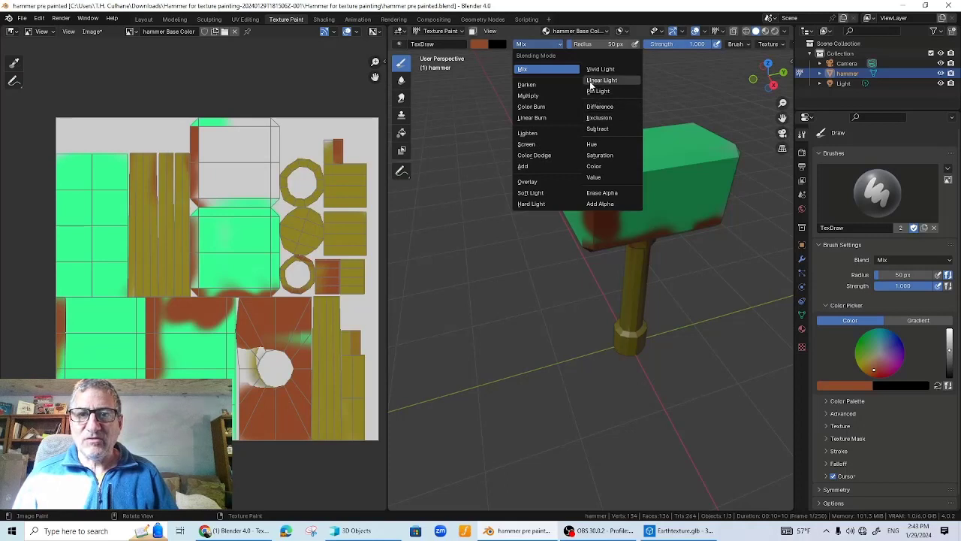
pyautogui.click(527, 182)
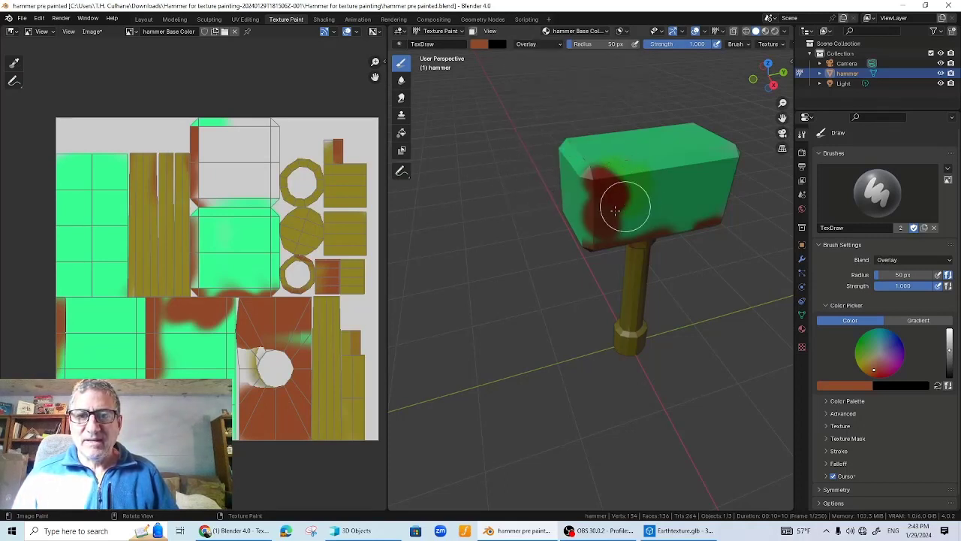
pyautogui.moveTo(615, 210)
pyautogui.mouseDown()
pyautogui.moveTo(612, 224)
pyautogui.moveTo(650, 228)
pyautogui.moveTo(644, 208)
pyautogui.mouseUp()
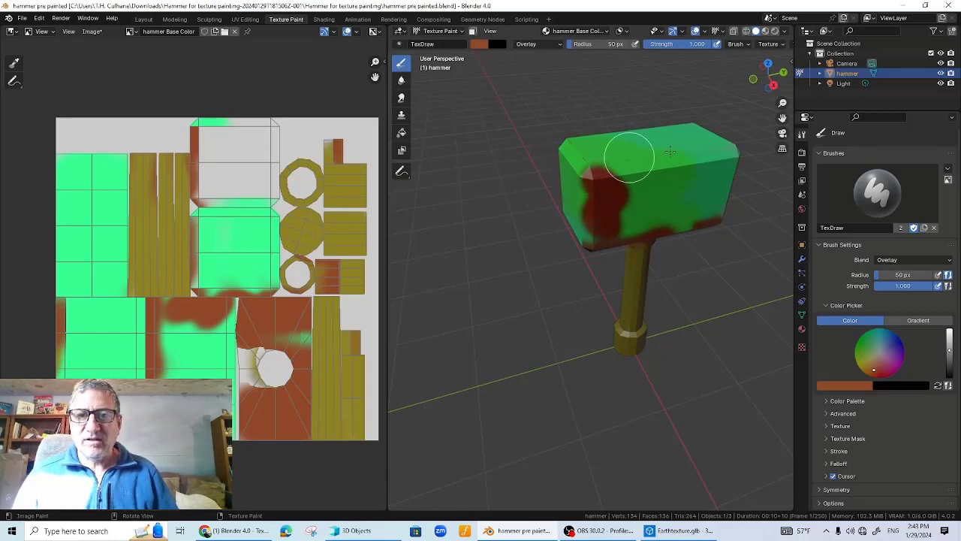
pyautogui.moveTo(615, 202); pyautogui.dragTo(579, 161, button='middle')
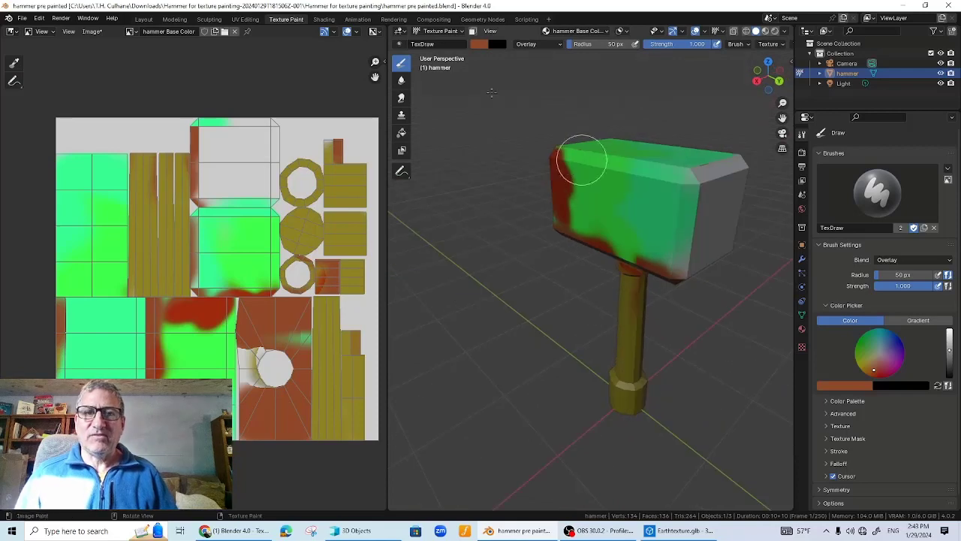
# - Switch the brush blending to Darken and paint a brown patch on the long side of the hammer head near its grey end
pyautogui.click(538, 46)
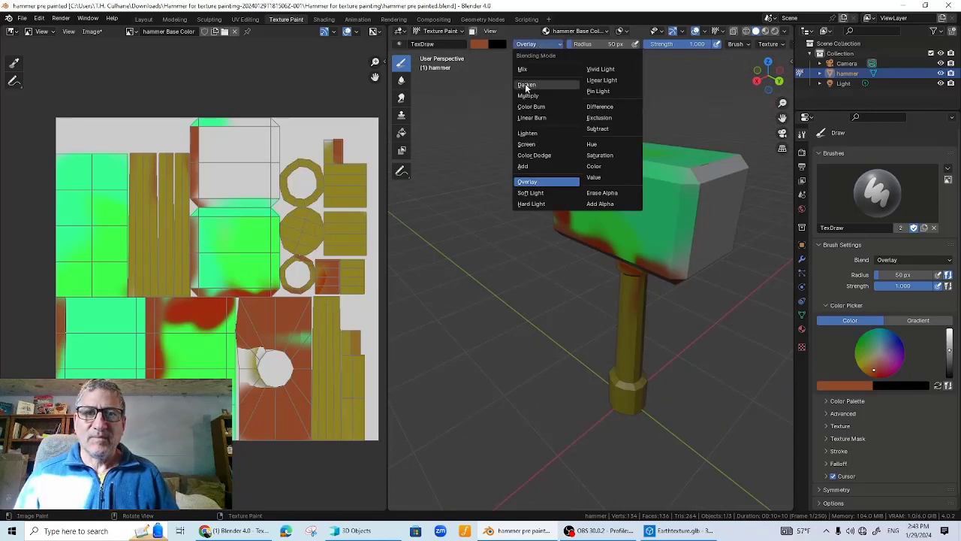
pyautogui.click(528, 86)
pyautogui.moveTo(654, 189)
pyautogui.mouseDown()
pyautogui.moveTo(644, 176)
pyautogui.moveTo(629, 210)
pyautogui.moveTo(638, 219)
pyautogui.mouseUp()
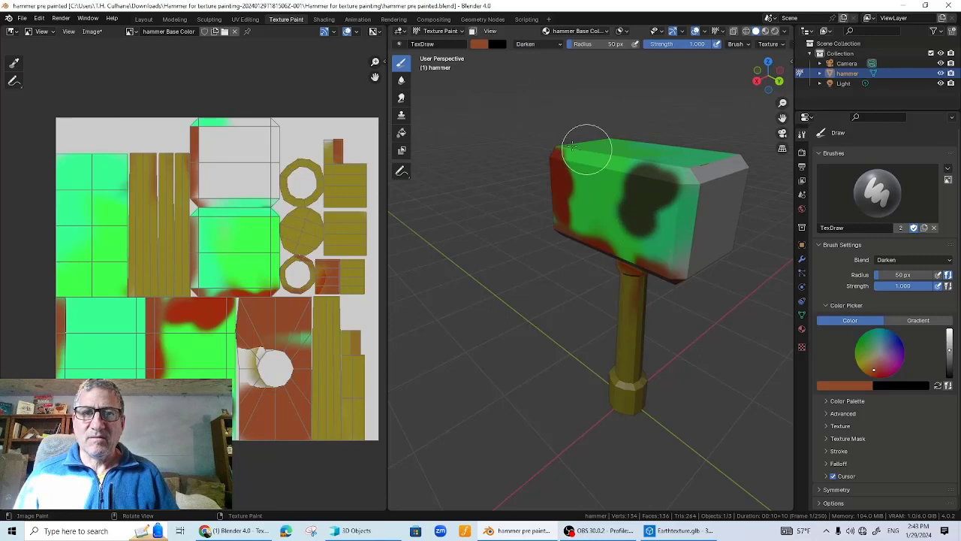
# - Set the brush blending to Multiply and paint brown on the long side of the hammer head between the red and dark patches
pyautogui.click(542, 46)
pyautogui.click(527, 96)
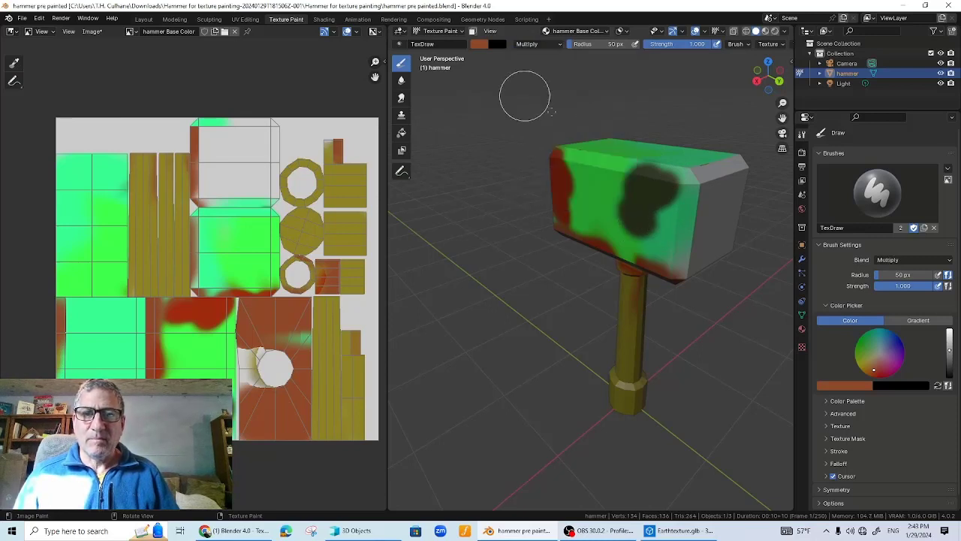
pyautogui.moveTo(597, 169)
pyautogui.mouseDown()
pyautogui.moveTo(608, 189)
pyautogui.moveTo(569, 189)
pyautogui.mouseUp()
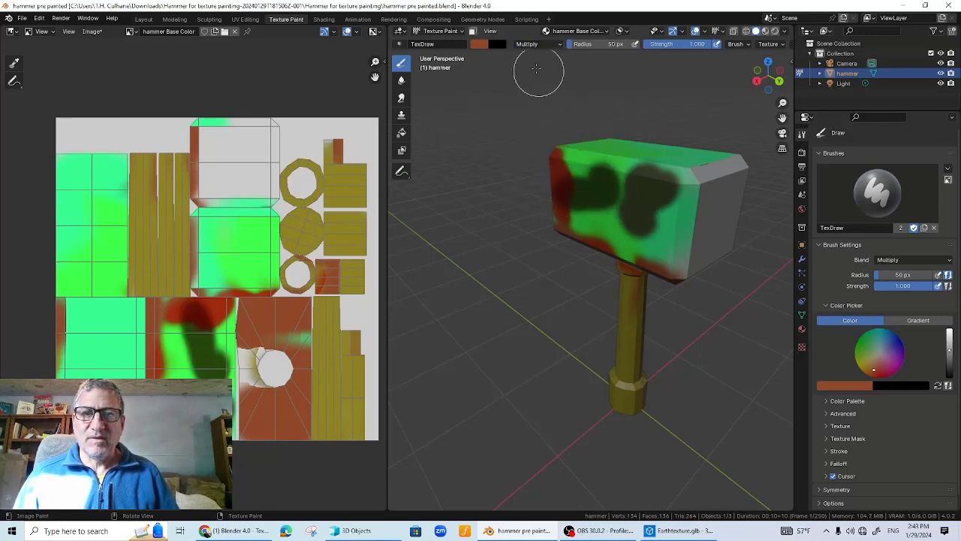
# - Switch the brush blending to Color Burn and paint a stroke down the middle of the hammer head's long side
pyautogui.click(546, 48)
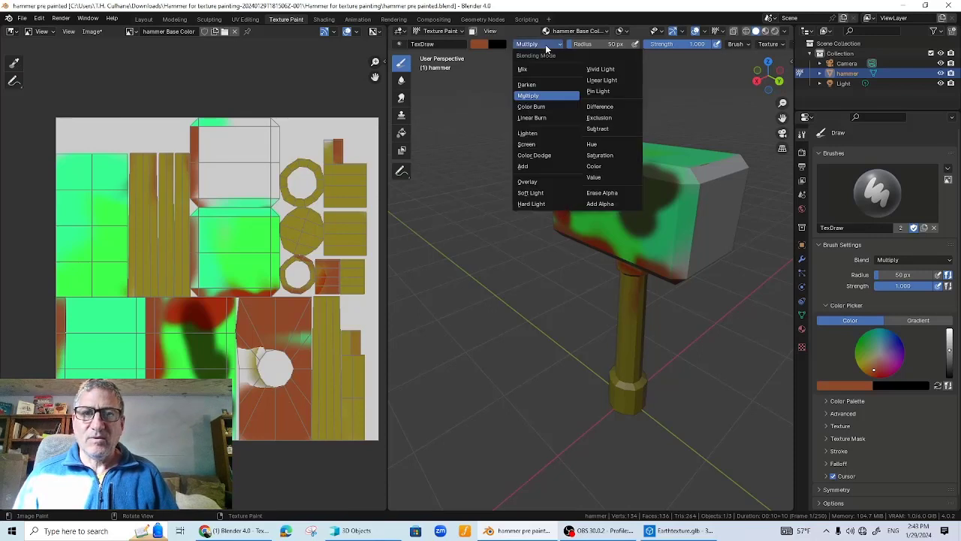
pyautogui.click(533, 109)
pyautogui.moveTo(631, 186)
pyautogui.mouseDown()
pyautogui.moveTo(618, 195)
pyautogui.moveTo(636, 239)
pyautogui.mouseUp()
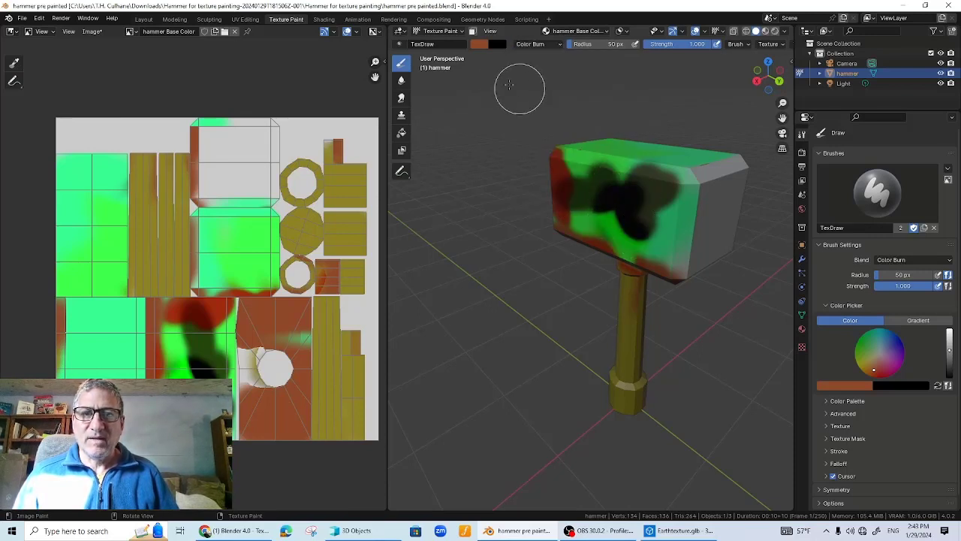
# - Set the brush blending to Mix and paint the hammer head's grey end and the adjoining edges brown
pyautogui.click(475, 45)
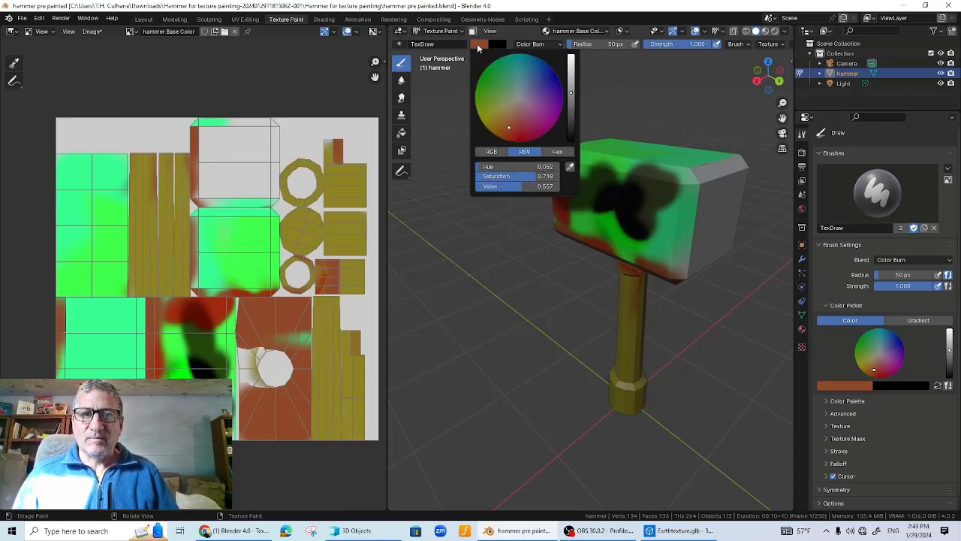
pyautogui.click(535, 44)
pyautogui.click(526, 72)
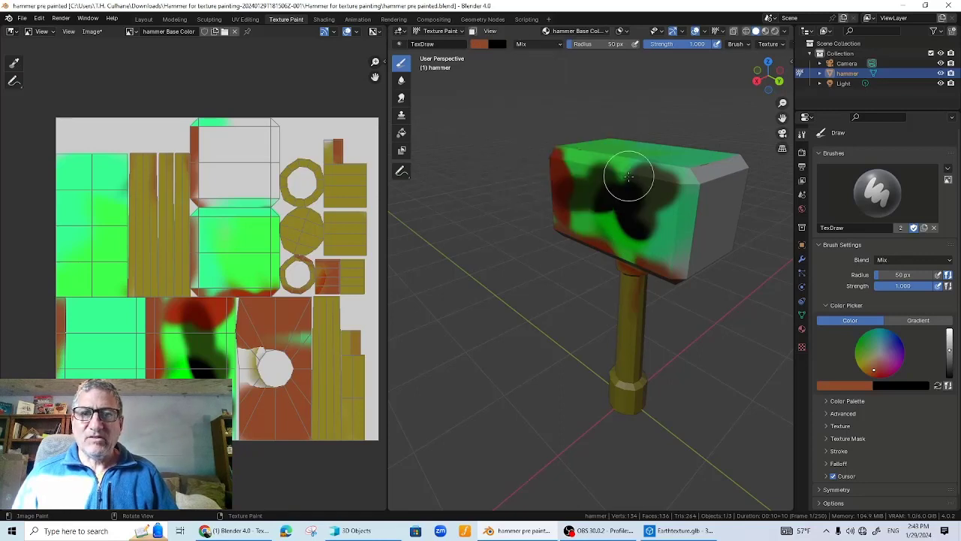
pyautogui.moveTo(622, 172)
pyautogui.mouseDown()
pyautogui.moveTo(668, 214)
pyautogui.moveTo(654, 208)
pyautogui.moveTo(671, 181)
pyautogui.moveTo(706, 167)
pyautogui.moveTo(710, 189)
pyautogui.moveTo(678, 256)
pyautogui.moveTo(713, 241)
pyautogui.moveTo(723, 176)
pyautogui.moveTo(736, 163)
pyautogui.moveTo(701, 265)
pyautogui.moveTo(671, 264)
pyautogui.mouseUp()
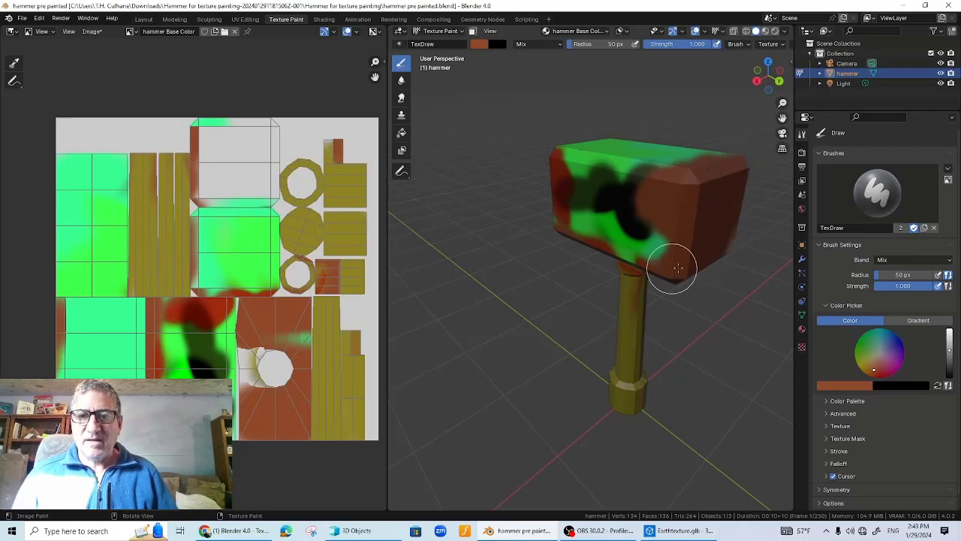
# - Paint the end bevel, the whole top and the patchy long side of the hammer head brown
pyautogui.moveTo(726, 232); pyautogui.dragTo(582, 257, button='middle')
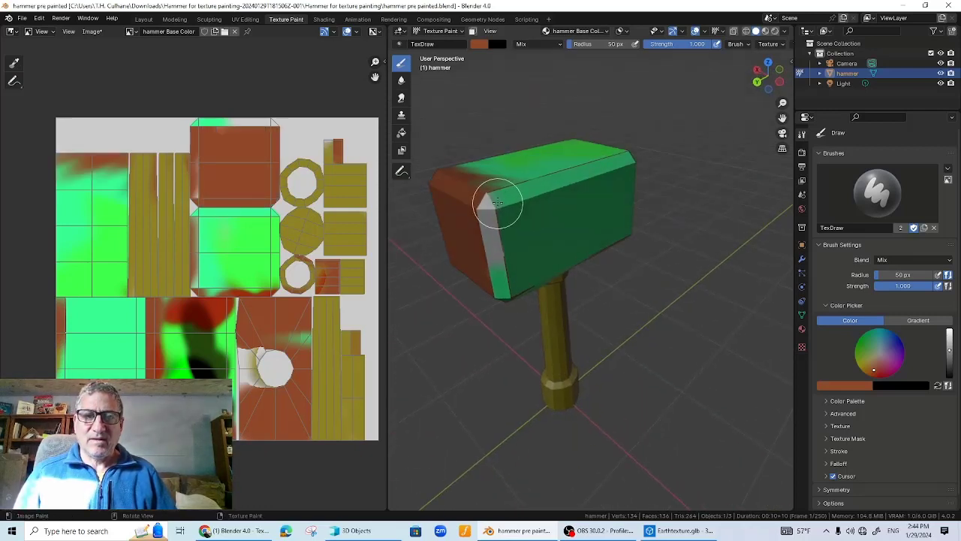
pyautogui.moveTo(497, 204)
pyautogui.mouseDown()
pyautogui.moveTo(488, 203)
pyautogui.moveTo(498, 253)
pyautogui.moveTo(518, 274)
pyautogui.moveTo(495, 279)
pyautogui.moveTo(514, 265)
pyautogui.moveTo(467, 242)
pyautogui.mouseUp()
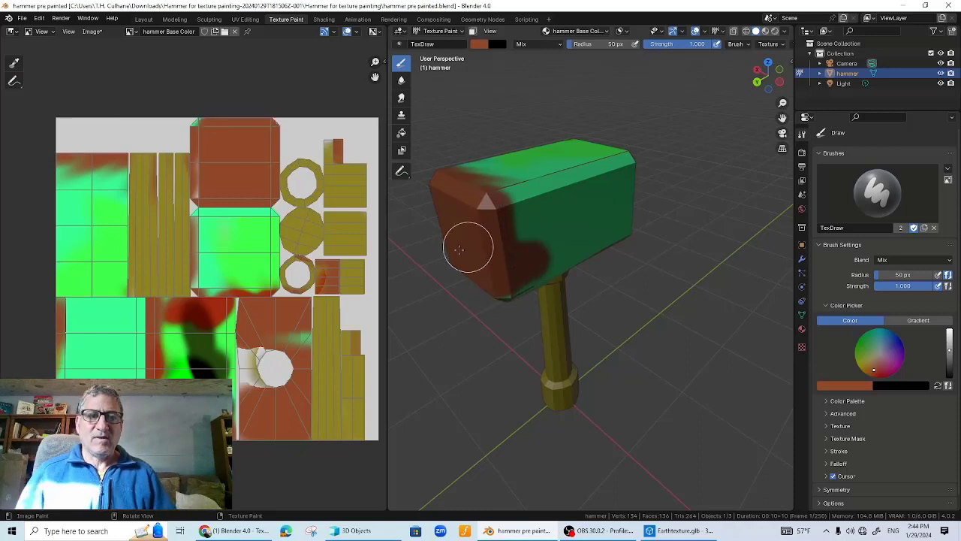
pyautogui.moveTo(395, 302)
pyautogui.mouseDown(button='middle')
pyautogui.moveTo(491, 322)
pyautogui.moveTo(640, 293)
pyautogui.moveTo(623, 219)
pyautogui.mouseUp(button='middle')
pyautogui.moveTo(623, 219)
pyautogui.mouseDown()
pyautogui.moveTo(665, 215)
pyautogui.moveTo(624, 189)
pyautogui.moveTo(616, 215)
pyautogui.moveTo(657, 231)
pyautogui.moveTo(554, 221)
pyautogui.moveTo(593, 193)
pyautogui.mouseUp()
pyautogui.moveTo(593, 192); pyautogui.dragTo(617, 251, button='middle')
pyautogui.moveTo(616, 250)
pyautogui.mouseDown()
pyautogui.moveTo(643, 240)
pyautogui.moveTo(601, 242)
pyautogui.moveTo(594, 215)
pyautogui.moveTo(607, 204)
pyautogui.moveTo(618, 218)
pyautogui.moveTo(667, 204)
pyautogui.moveTo(656, 232)
pyautogui.moveTo(679, 241)
pyautogui.mouseUp()
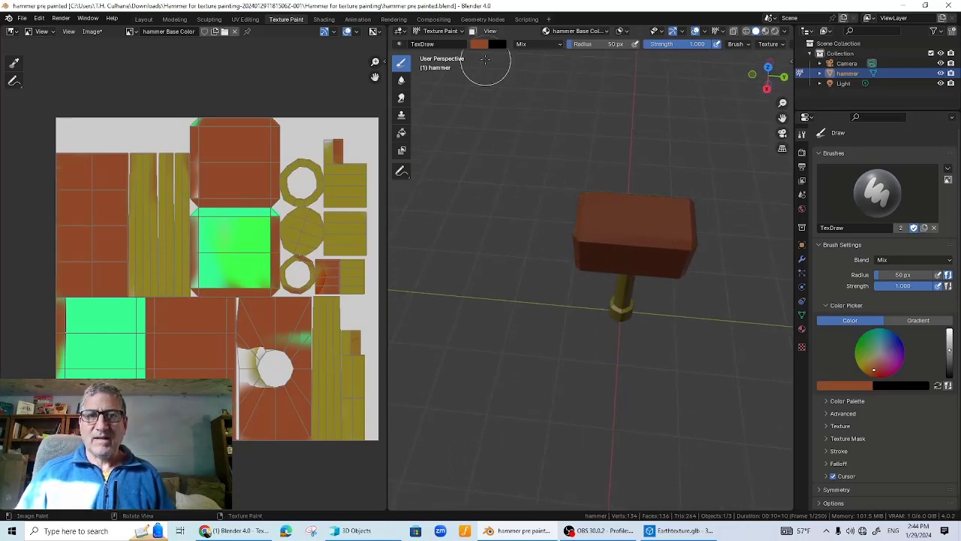
# - Paint muted teal-green patches on the head's top and long side with a 15 px brush, using strengths 0.478 and 0.681
pyautogui.click(484, 46)
pyautogui.click(512, 80)
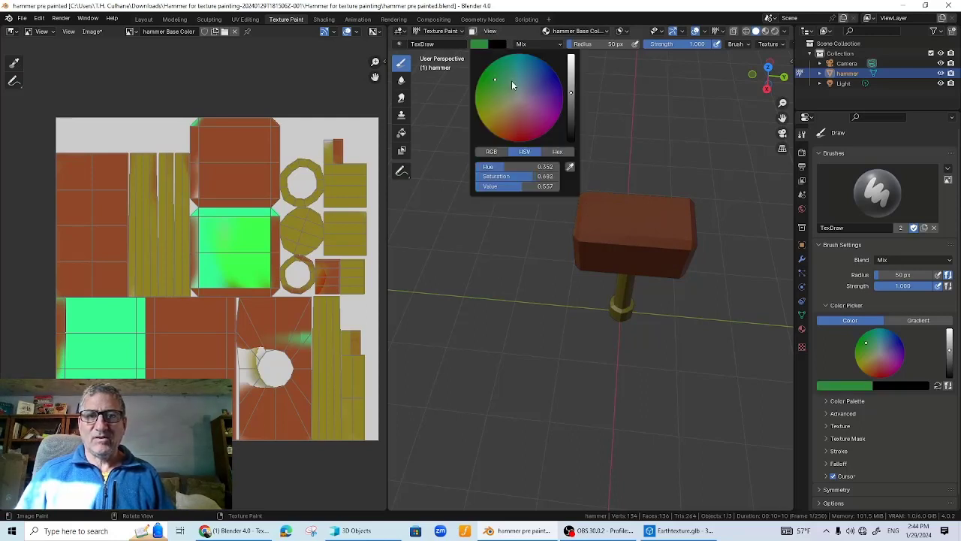
pyautogui.click(634, 218)
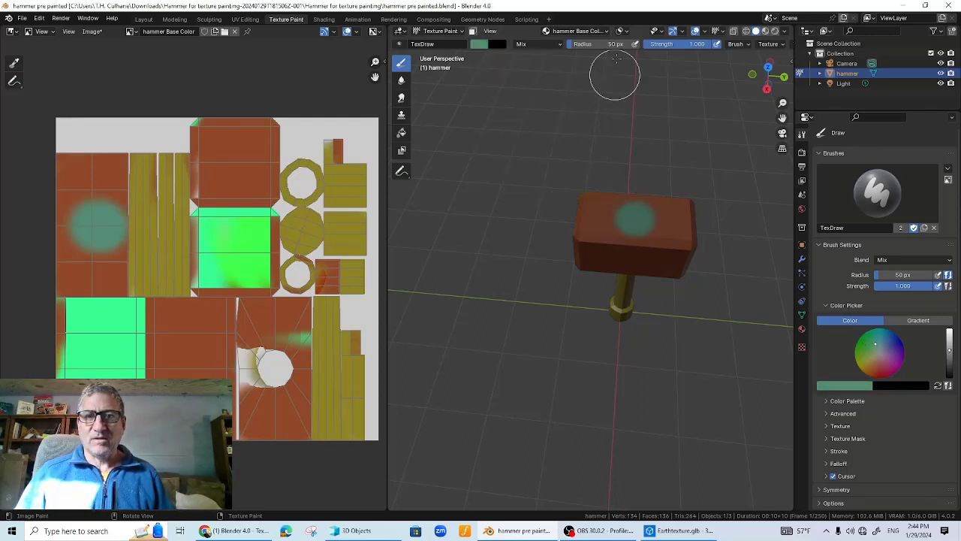
pyautogui.moveTo(582, 44); pyautogui.dragTo(570, 44)
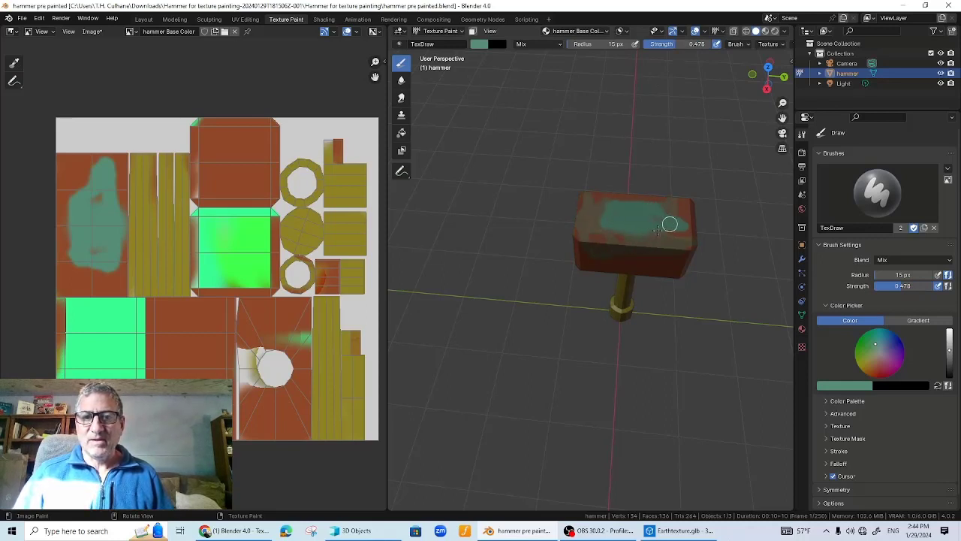
pyautogui.moveTo(668, 223); pyautogui.dragTo(631, 217, button='middle')
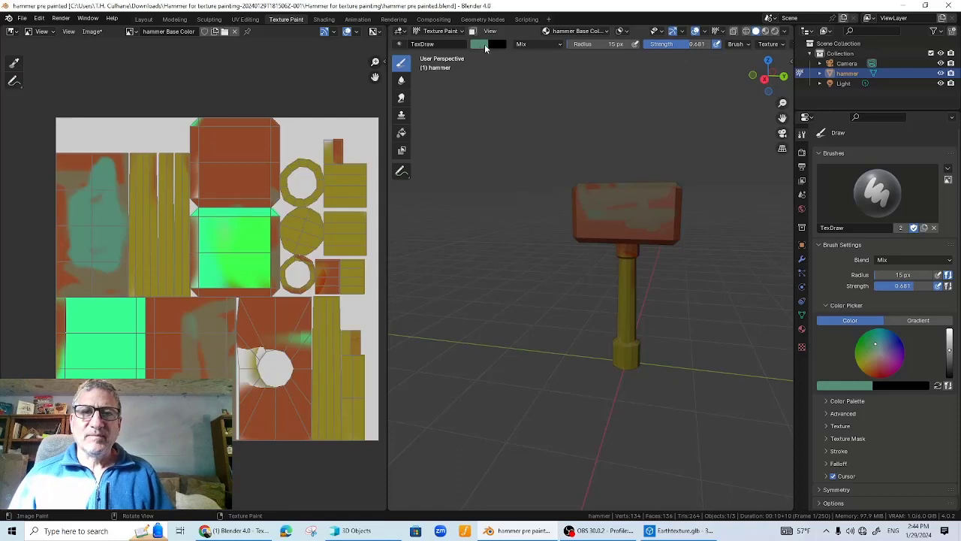
pyautogui.moveTo(635, 219); pyautogui.dragTo(683, 271, button='middle')
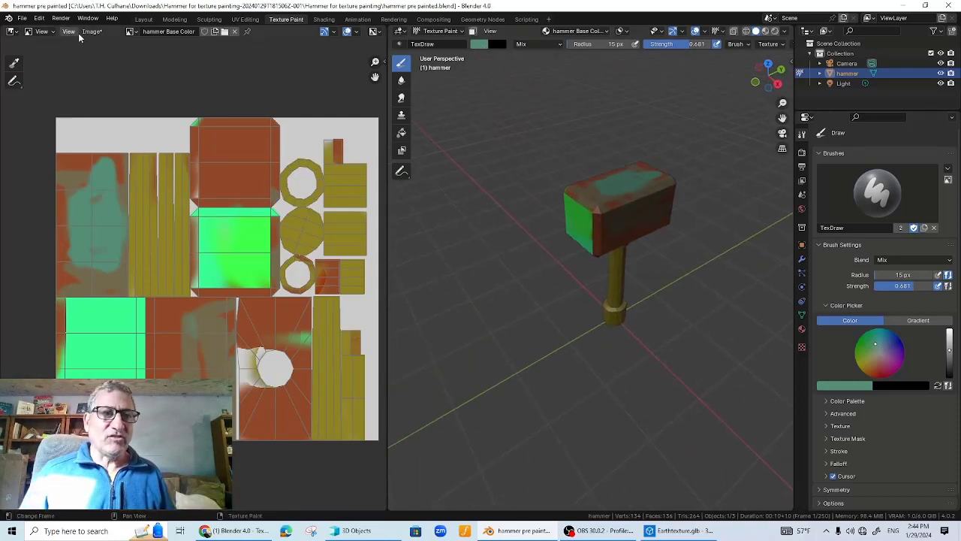
# - Save the painted texture as hammer Base Color.png in the 3D Objects folder, in PNG format
pyautogui.click(91, 32)
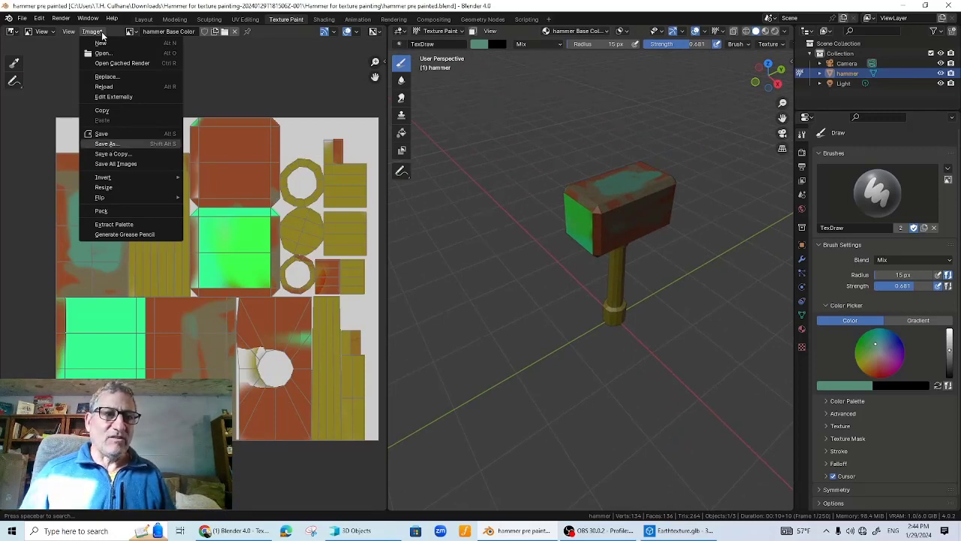
pyautogui.click(105, 143)
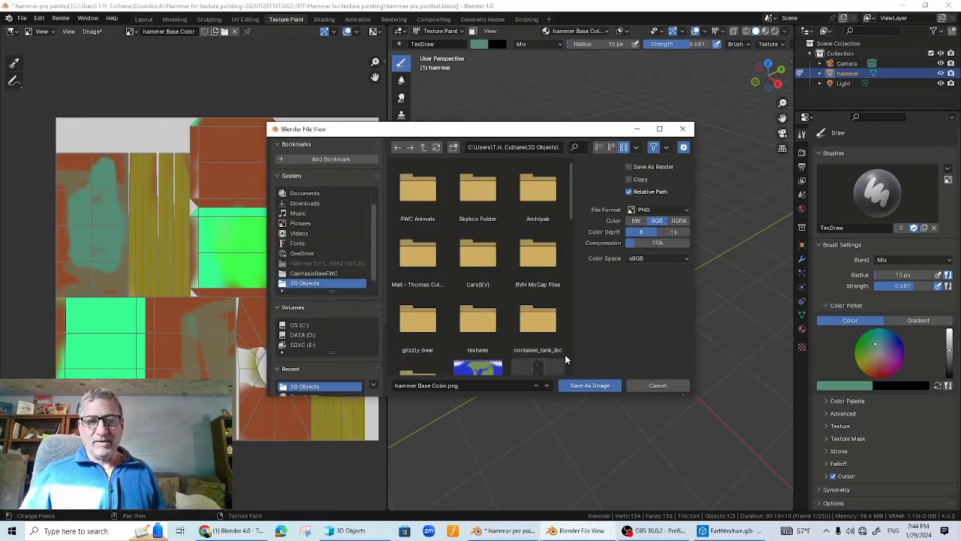
pyautogui.scroll(-1, 564, 359)
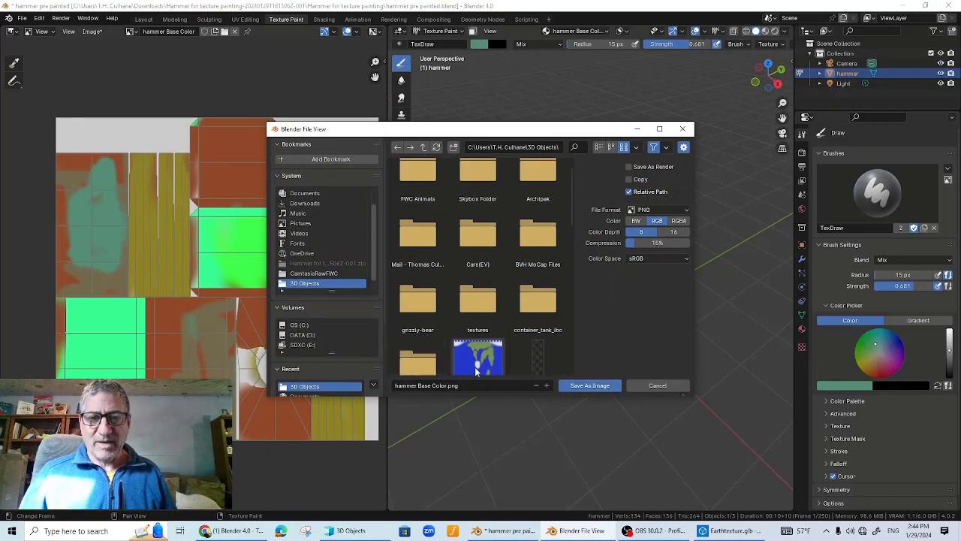
pyautogui.click(565, 386)
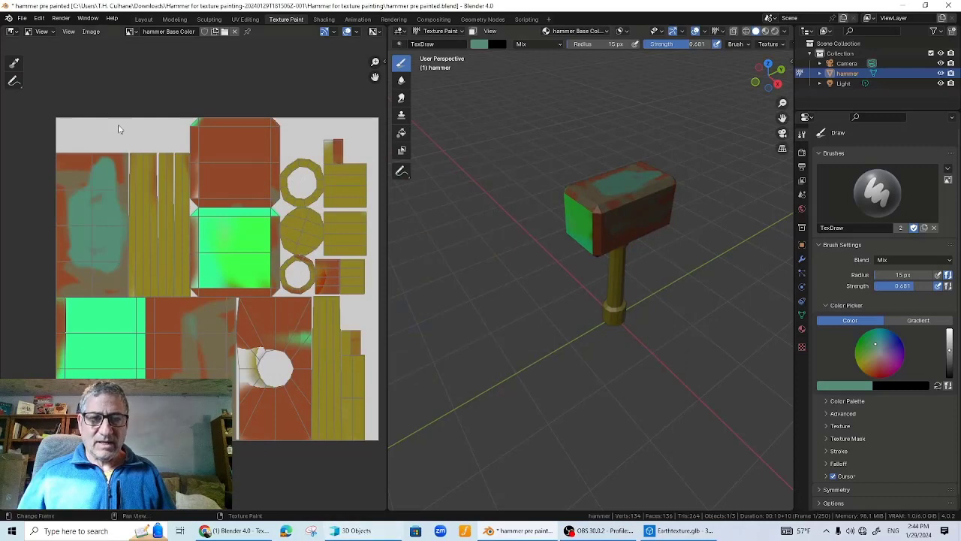
# - Export the painted hammer as a glTF 2.0 binary file to the 3D Objects folder
pyautogui.click(22, 18)
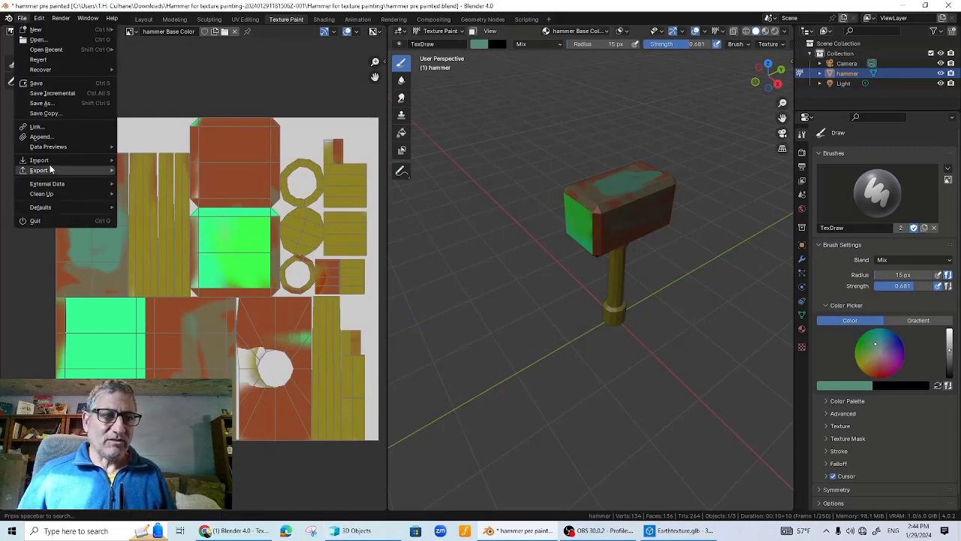
pyautogui.moveTo(45, 170)
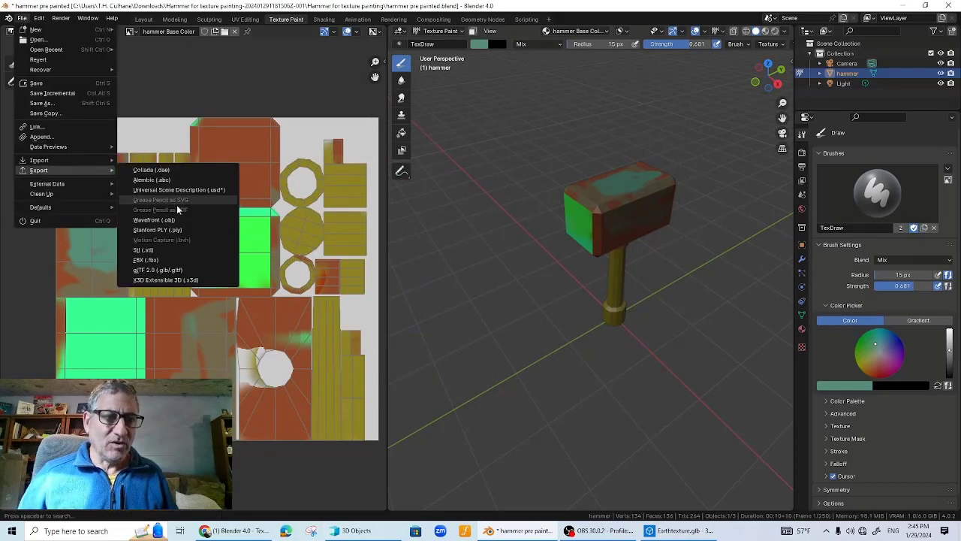
pyautogui.click(170, 269)
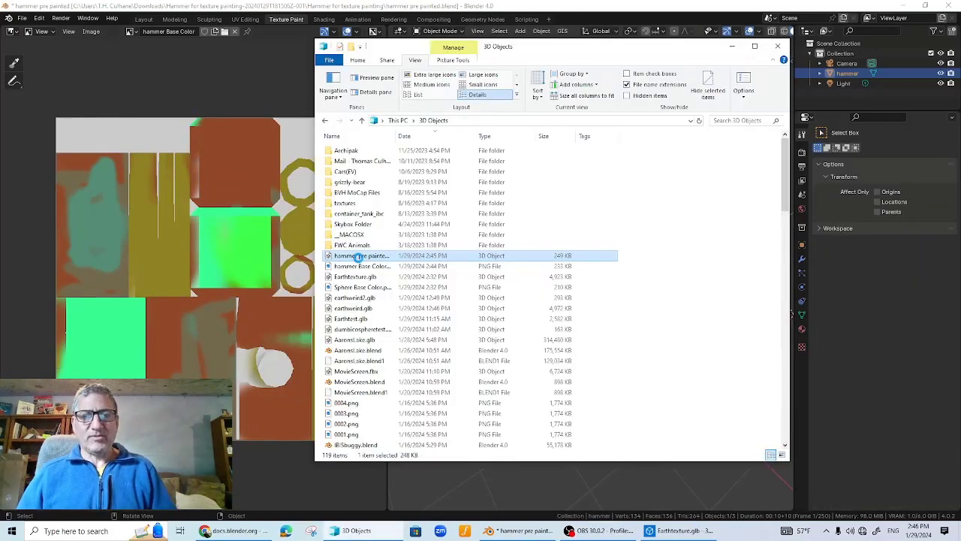
# - Open the exported hammer GLB in 3D Viewer, inspect the painted texture from several sides, and return to Blender
pyautogui.doubleClick(358, 256)
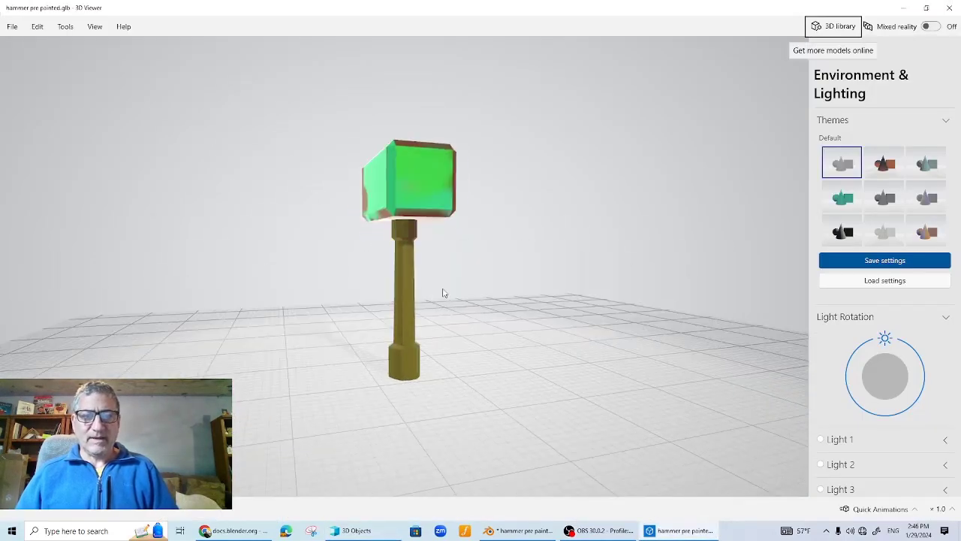
pyautogui.moveTo(443, 290); pyautogui.dragTo(435, 251)
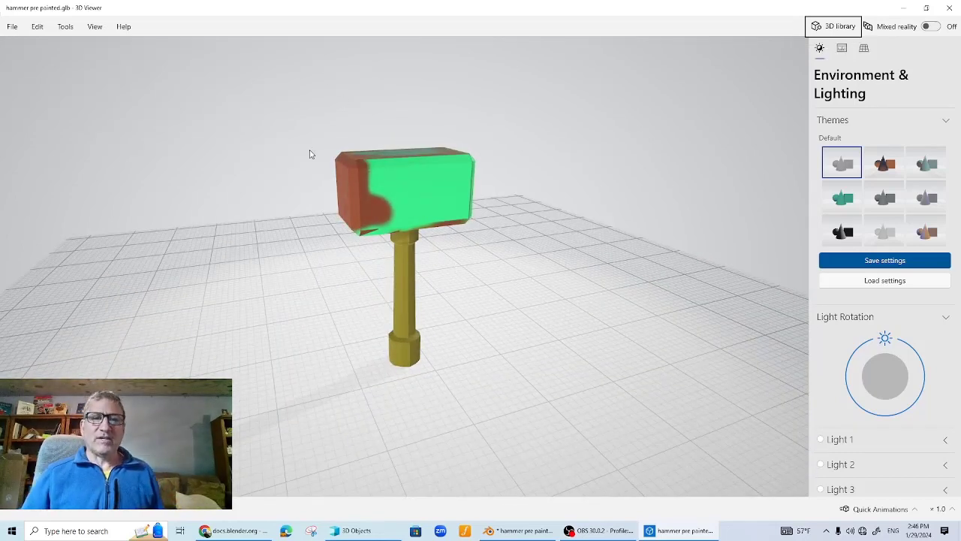
pyautogui.moveTo(311, 154); pyautogui.dragTo(399, 186)
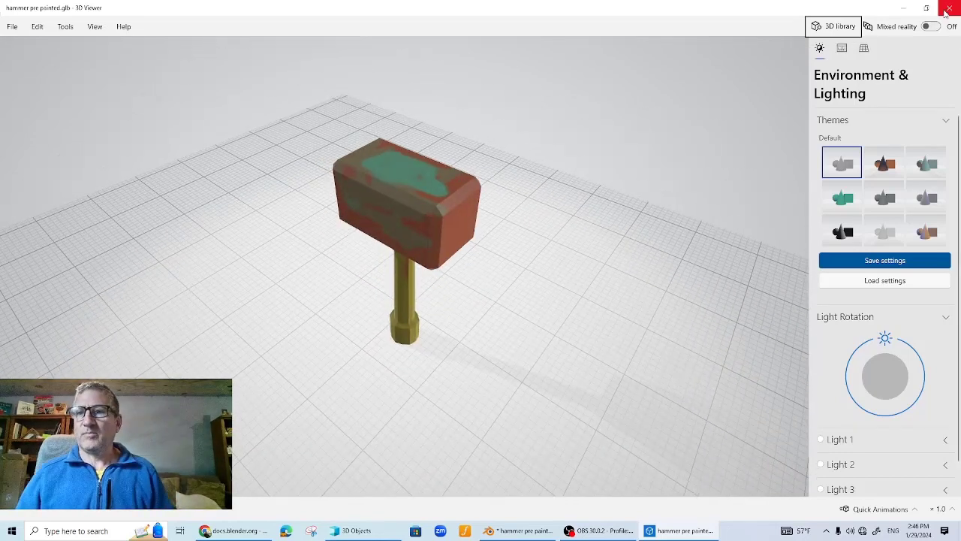
pyautogui.click(947, 9)
pyautogui.click(232, 91)
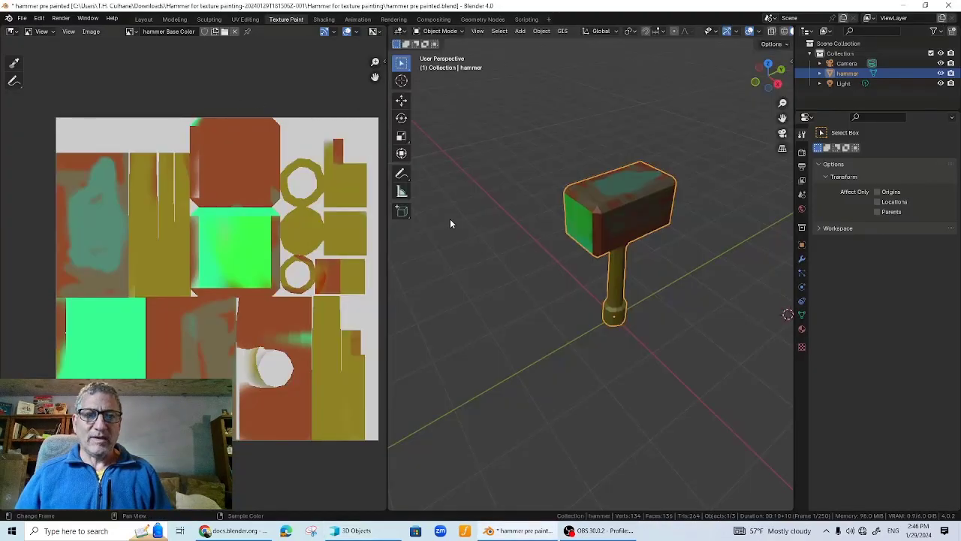
# - Open the picture Medellinpres1.JPG from the Pictures folder in the image editor
pyautogui.moveTo(657, 366); pyautogui.dragTo(596, 335, button='middle')
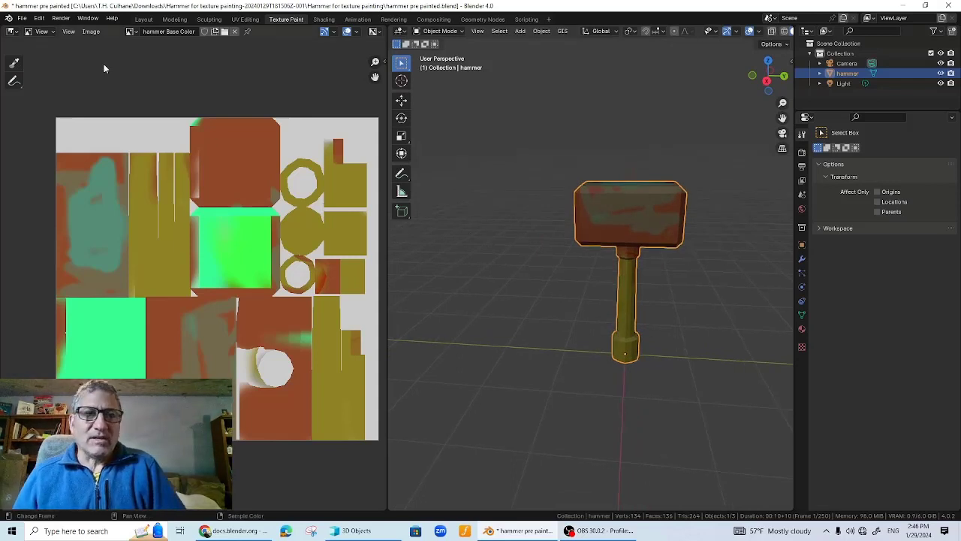
pyautogui.click(137, 32)
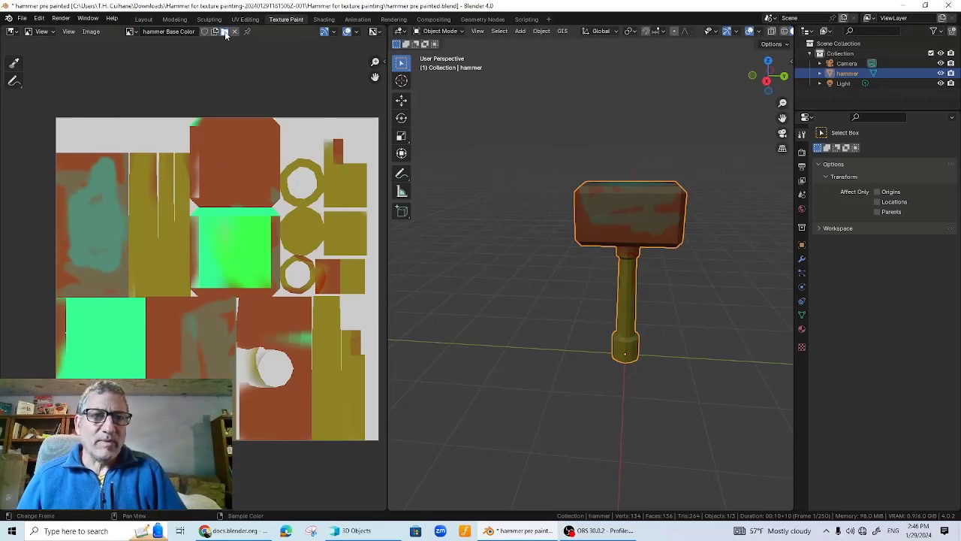
pyautogui.click(224, 32)
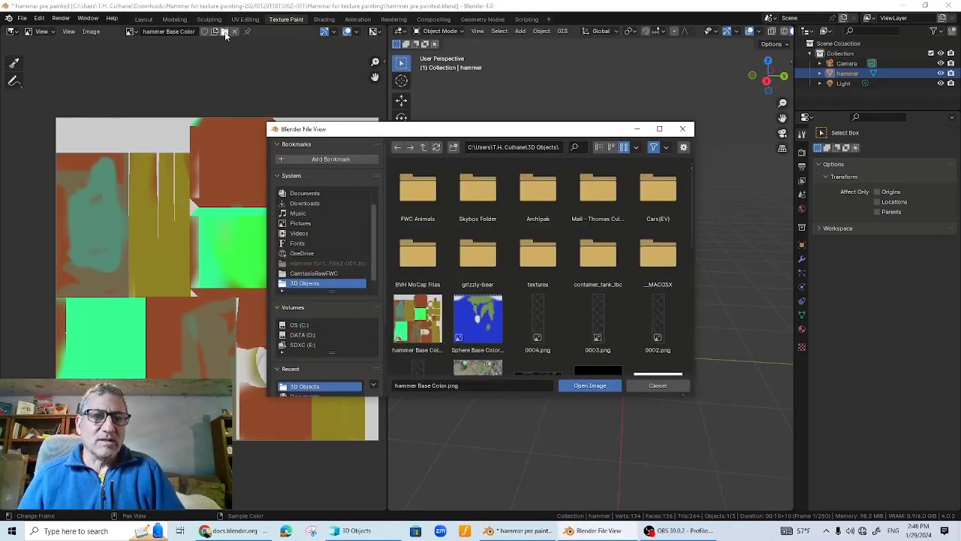
pyautogui.click(301, 223)
pyautogui.scroll(-10, 582, 299)
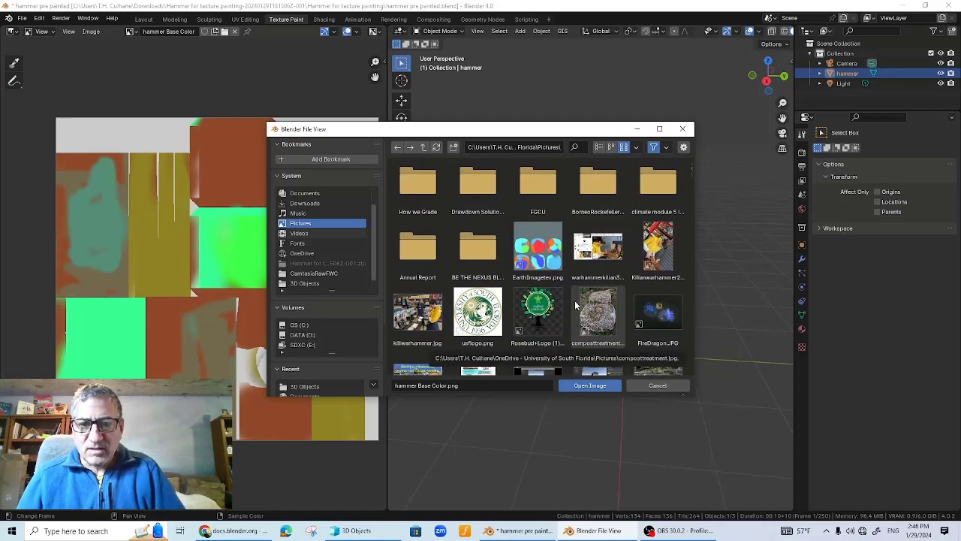
pyautogui.scroll(-2, 576, 305)
pyautogui.scroll(-2, 534, 289)
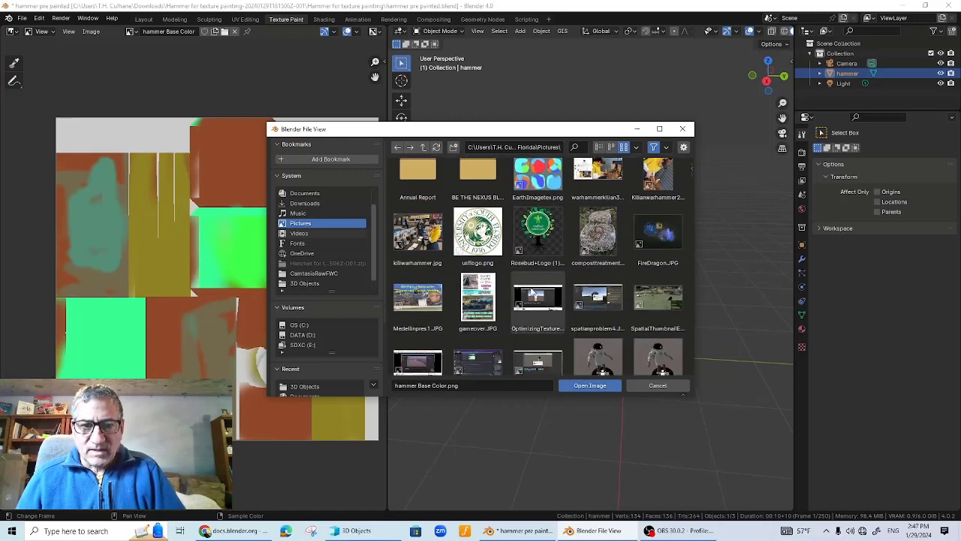
pyautogui.click(421, 302)
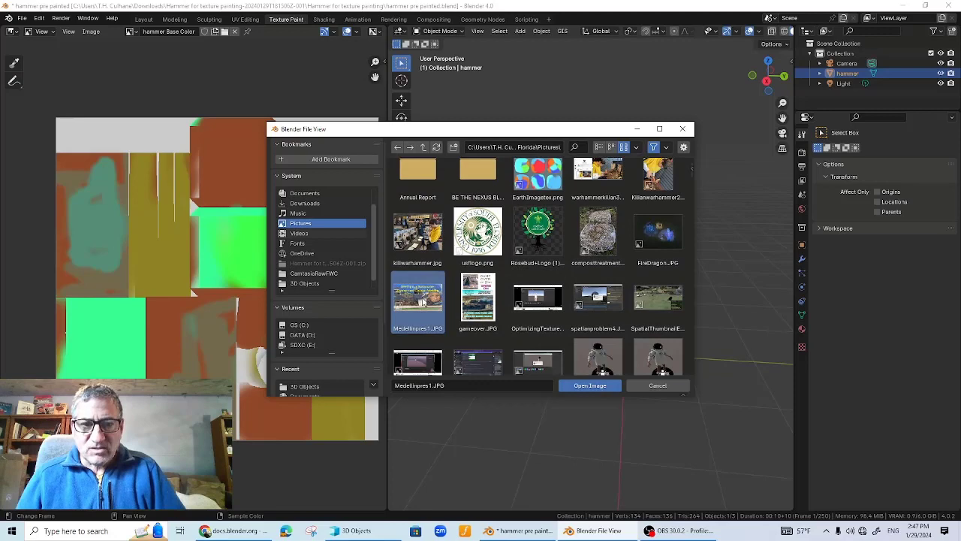
pyautogui.click(589, 386)
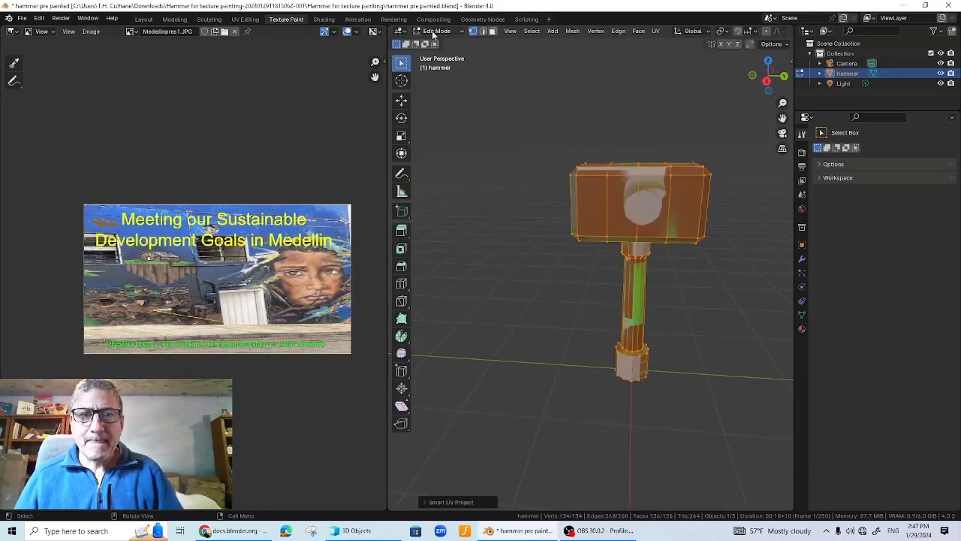
# - Switch the hammer from Edit Mode to Texture Paint mode
pyautogui.click(435, 31)
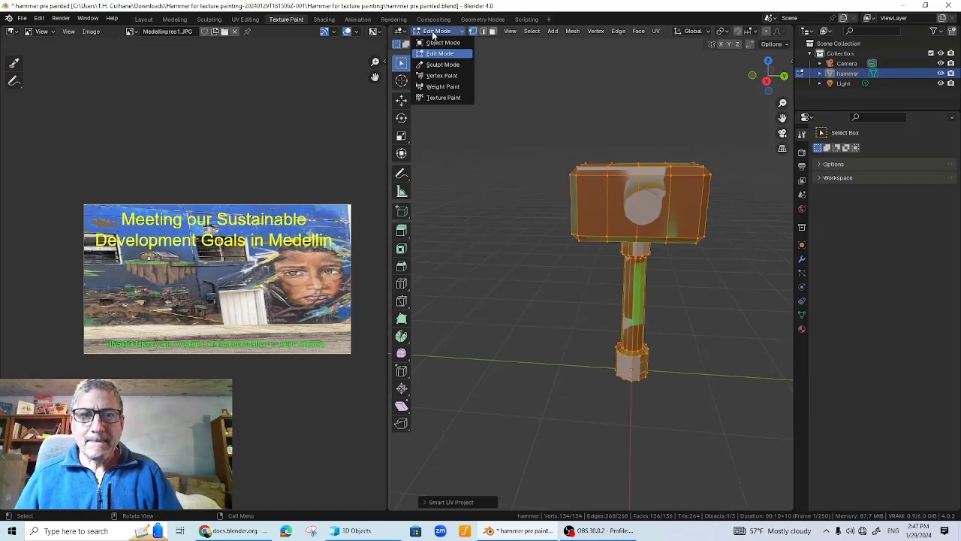
pyautogui.click(444, 98)
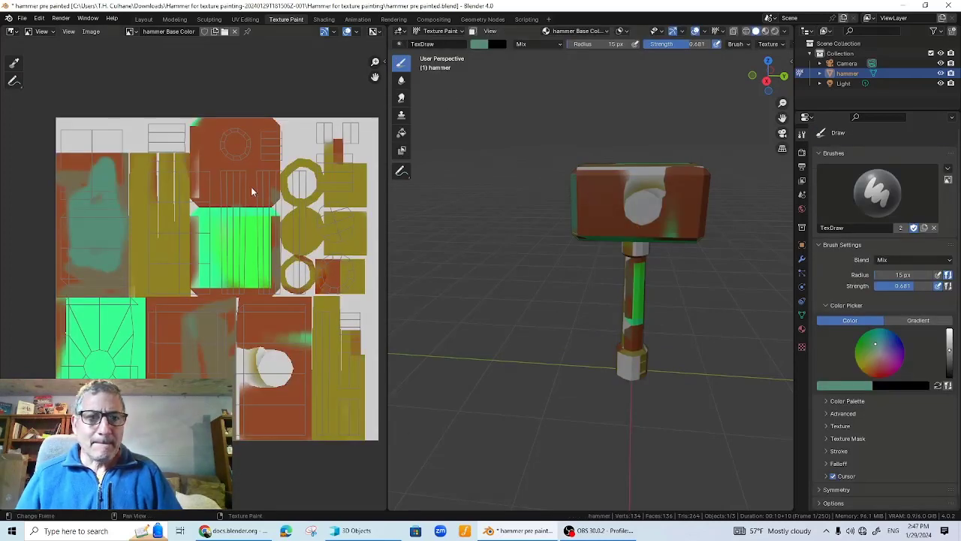
# - Display Medellinpres1.JPG in the Texture Paint image editor in place of the hammer's base colour texture
pyautogui.click(130, 32)
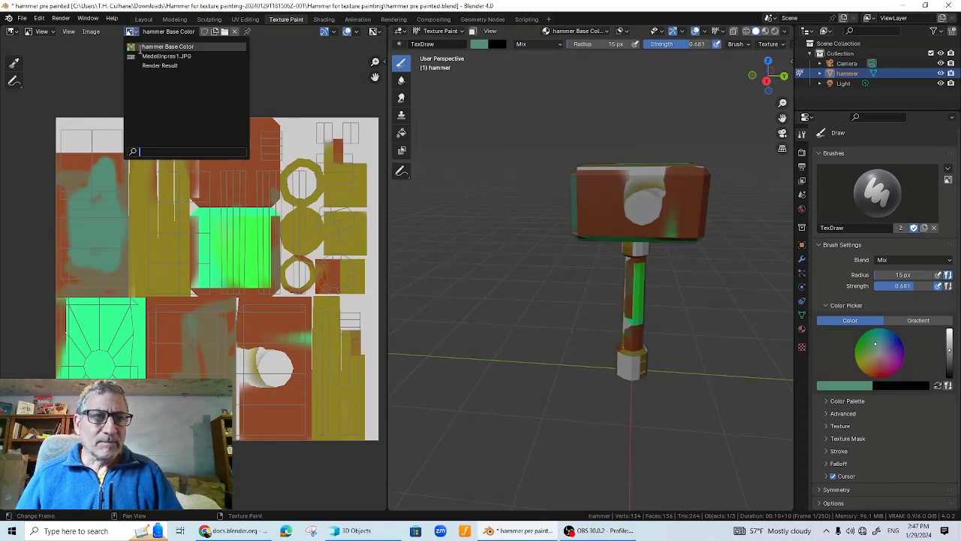
pyautogui.click(147, 55)
pyautogui.scroll(3, 270, 225)
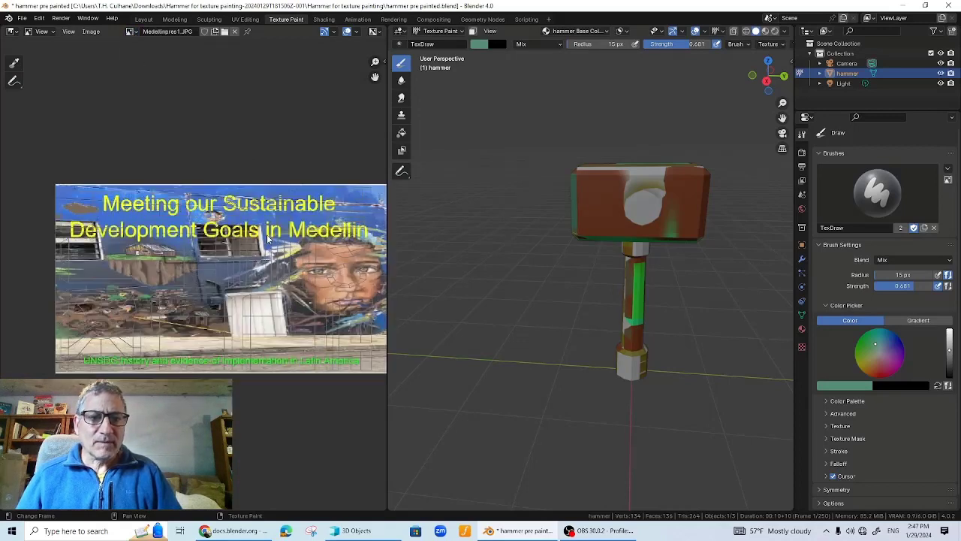
pyautogui.scroll(-1, 264, 230)
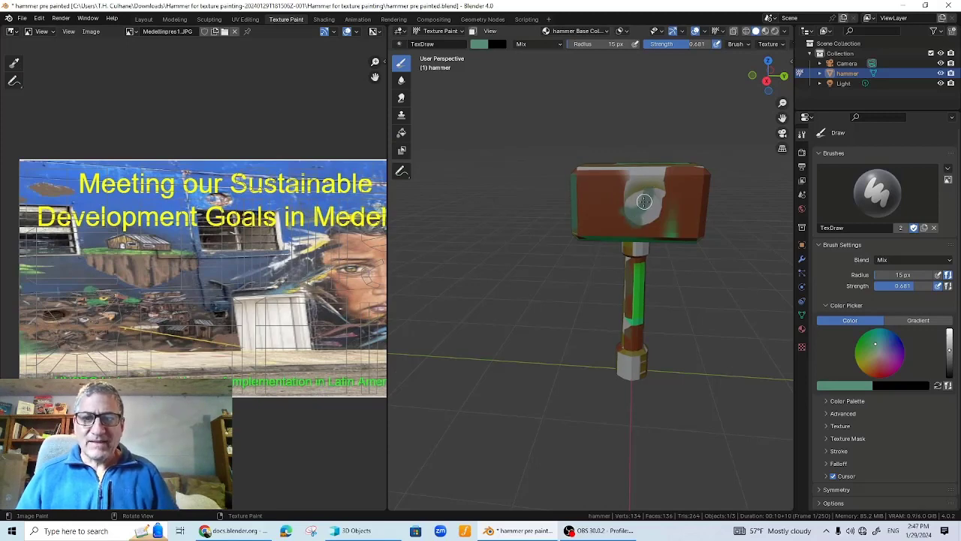
# - Switch to the UV Editing workspace and display Medellinpres1.JPG behind the hammer's UV layout
pyautogui.click(245, 20)
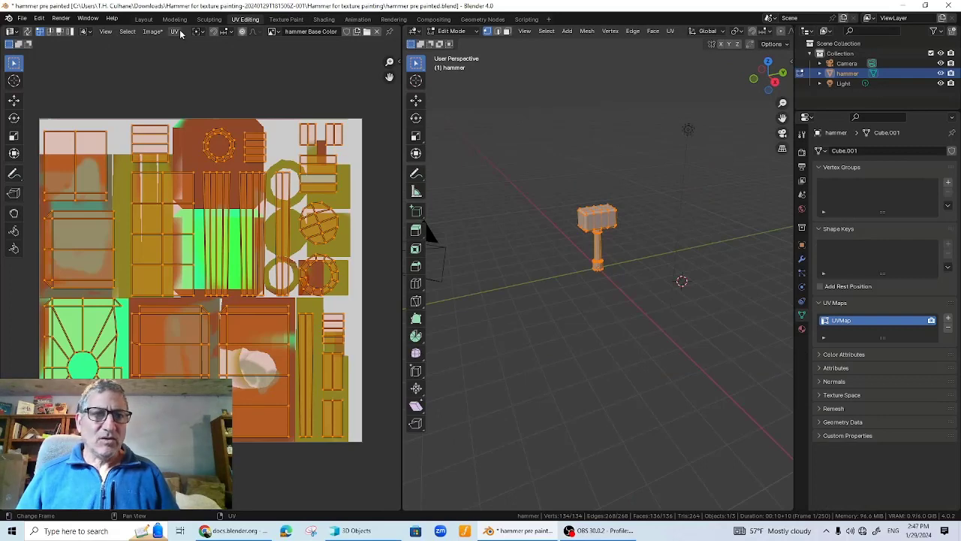
pyautogui.click(273, 31)
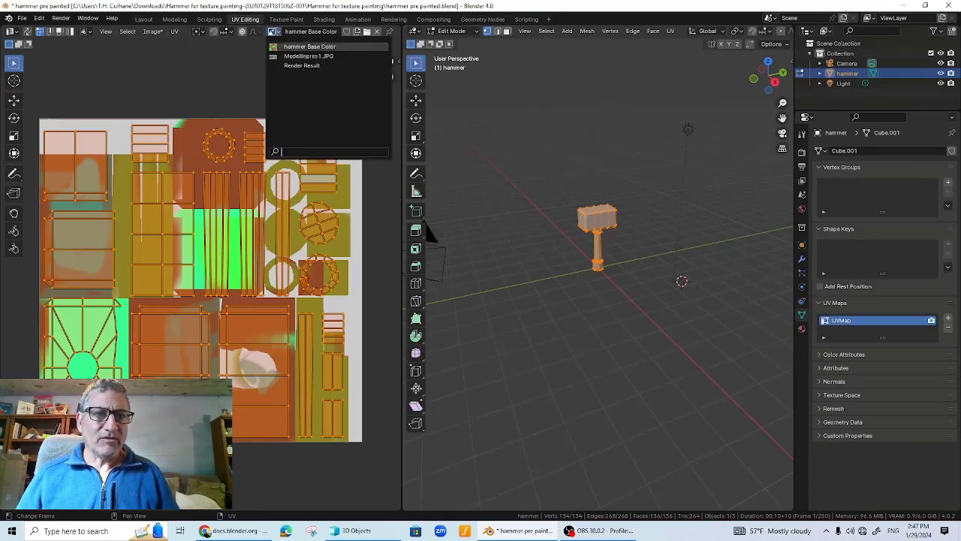
pyautogui.click(297, 48)
pyautogui.scroll(2, 272, 244)
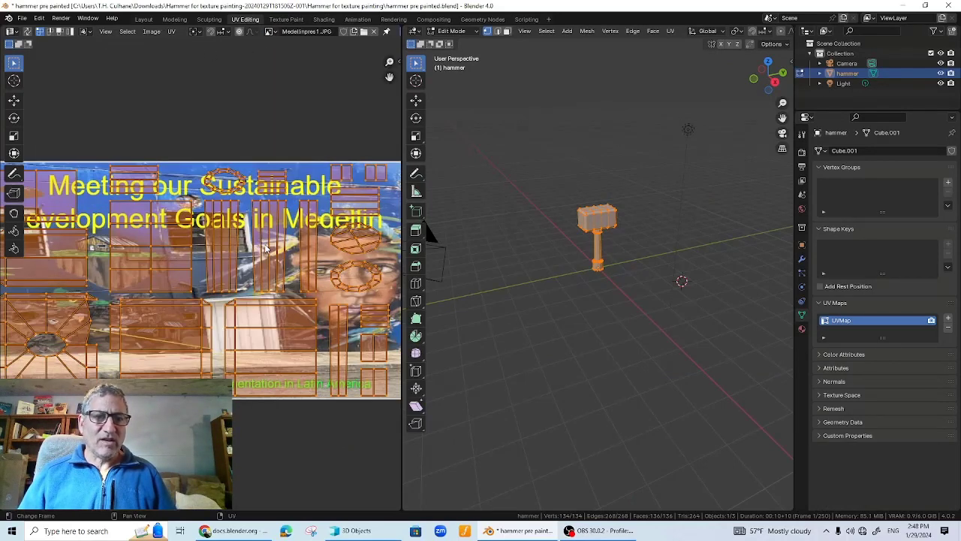
pyautogui.scroll(2, 585, 248)
# - Put the hammer in Object Mode and remove its existing material slot
pyautogui.click(465, 32)
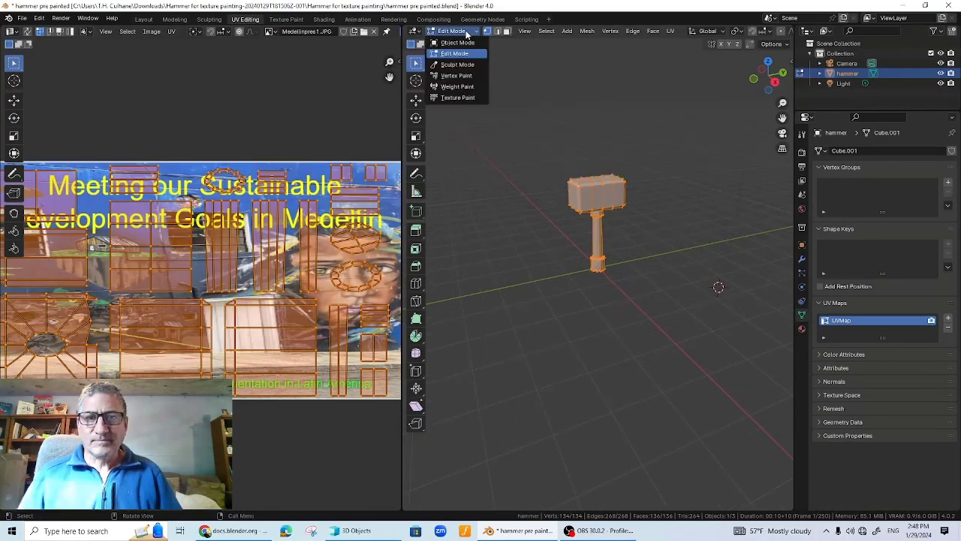
pyautogui.click(801, 329)
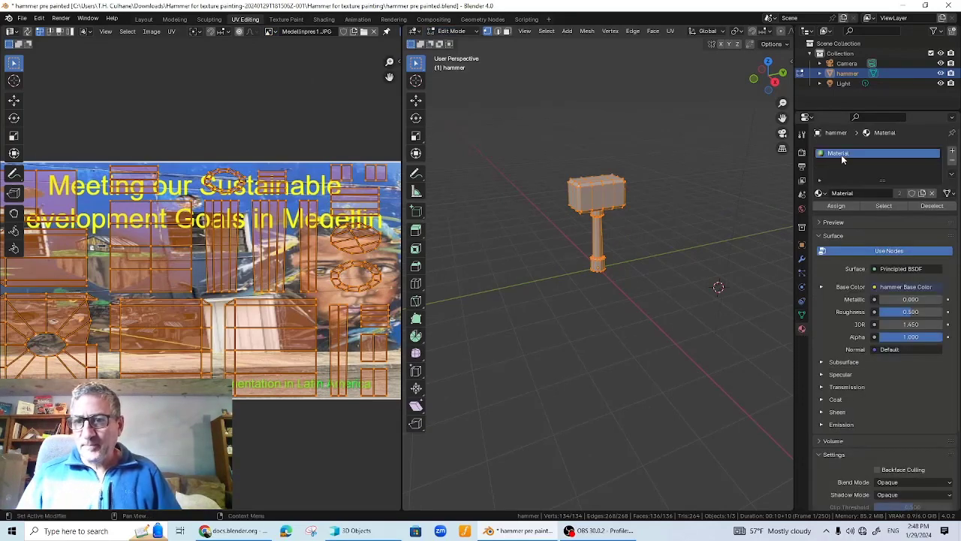
pyautogui.click(952, 163)
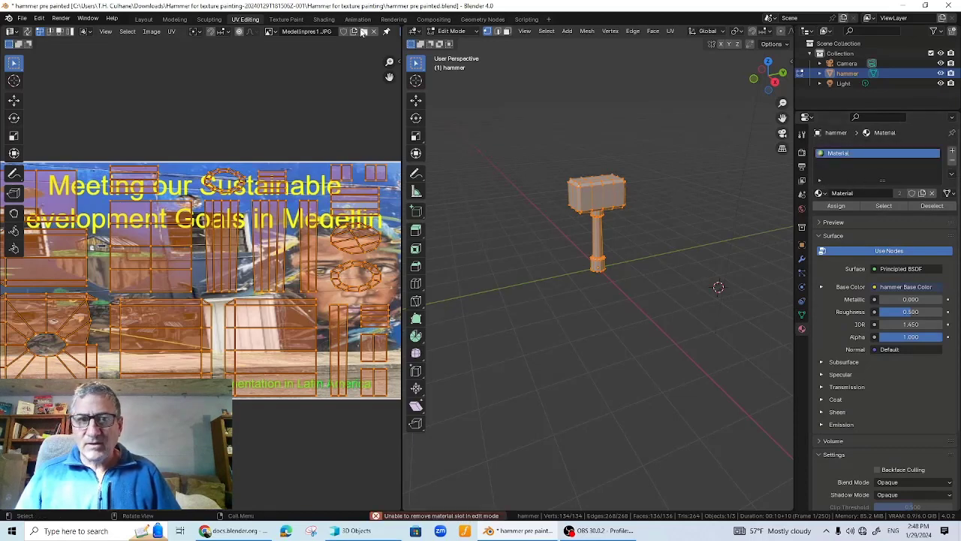
pyautogui.click(443, 32)
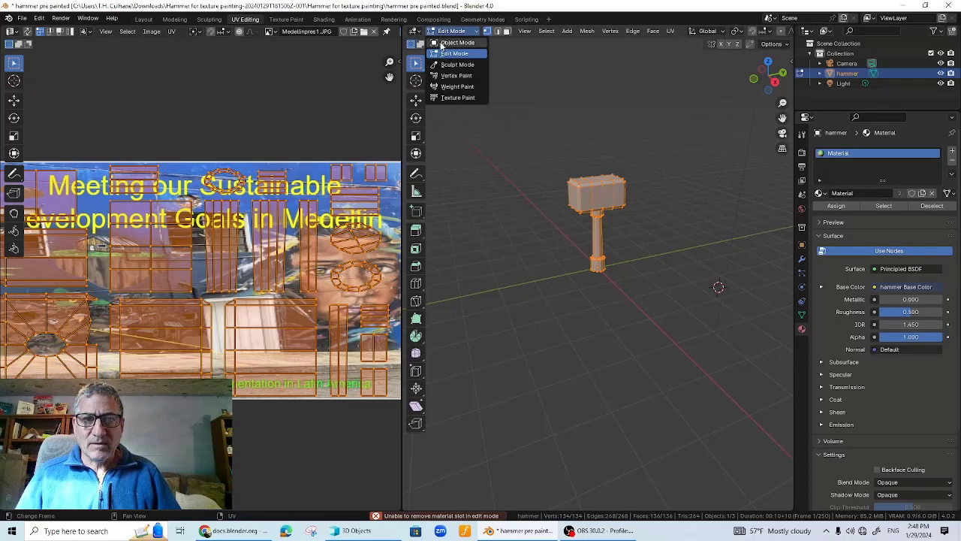
pyautogui.click(457, 43)
pyautogui.click(952, 162)
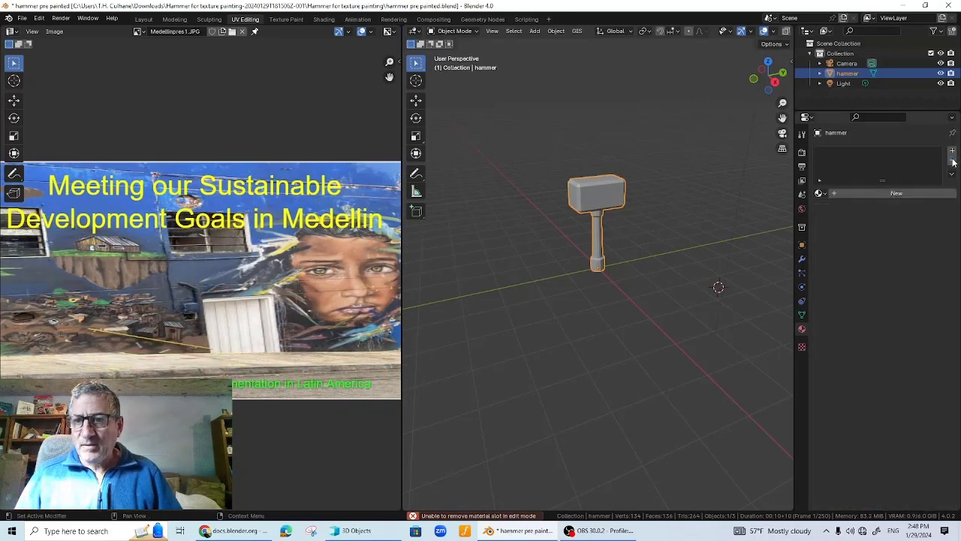
# - Create a new material for the hammer with an Image Texture as its base colour
pyautogui.click(841, 192)
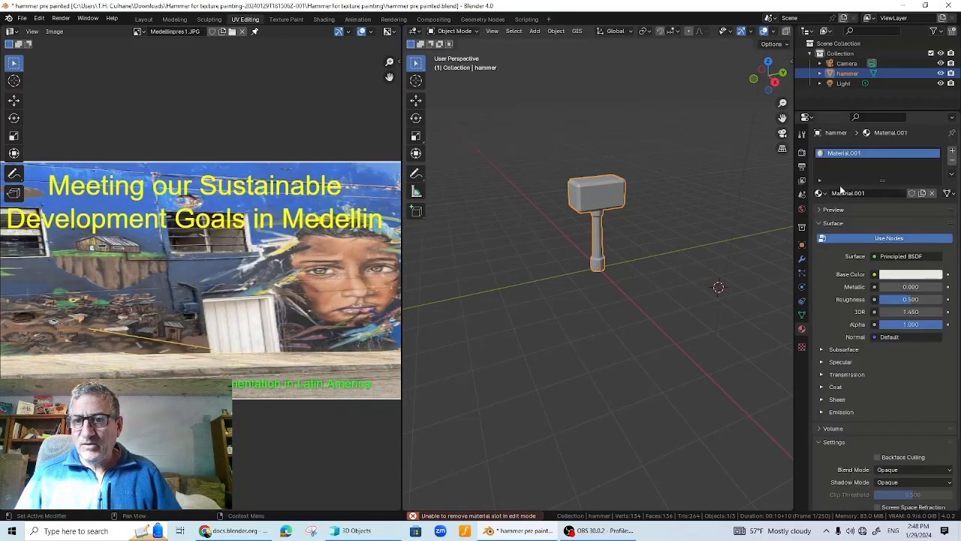
pyautogui.scroll(-2, 894, 353)
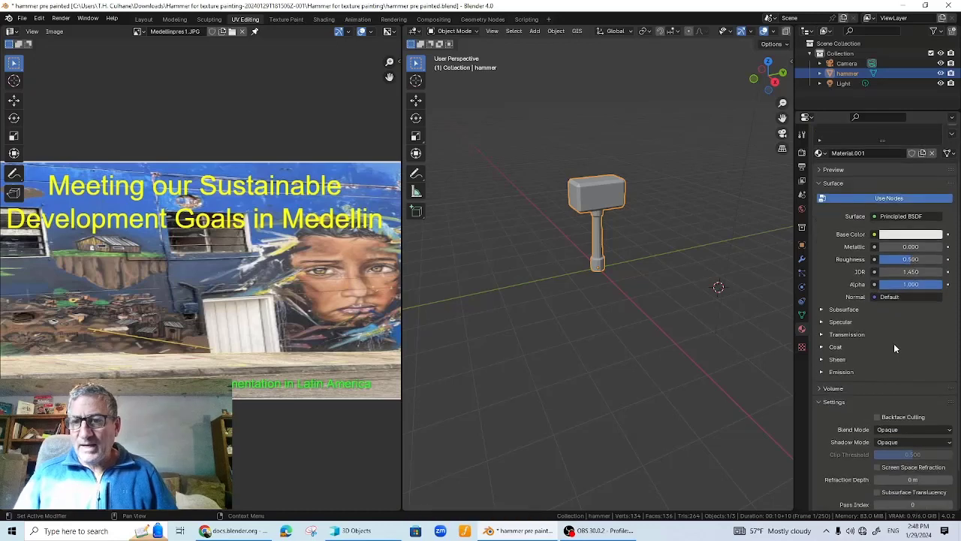
pyautogui.click(874, 235)
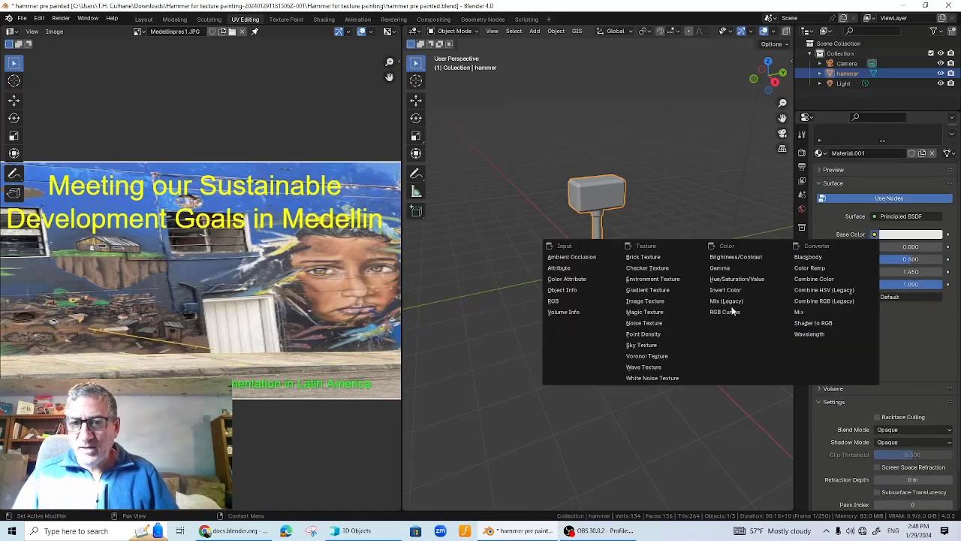
pyautogui.click(643, 300)
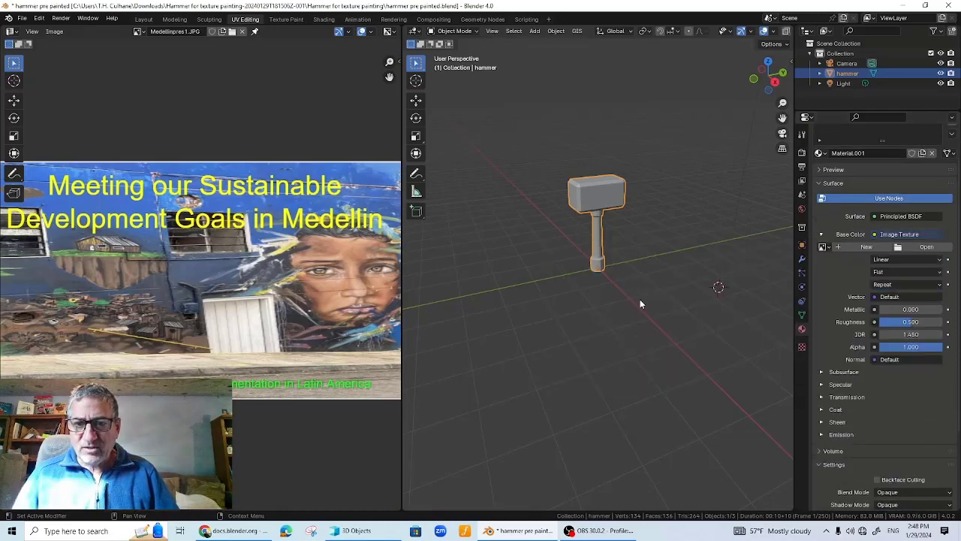
# - Assign the already loaded Medellinpres1.JPG as the image of the material's base colour texture
pyautogui.click(903, 248)
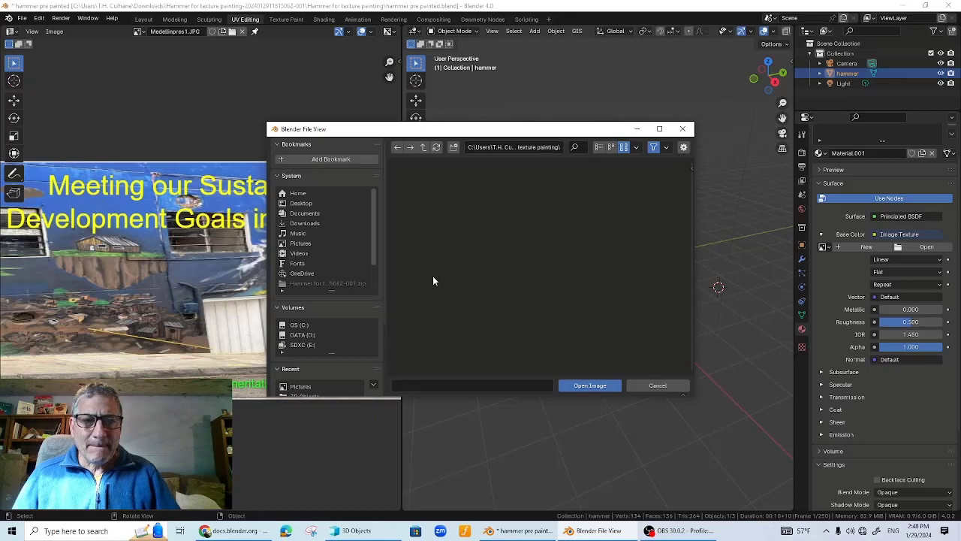
pyautogui.click(657, 386)
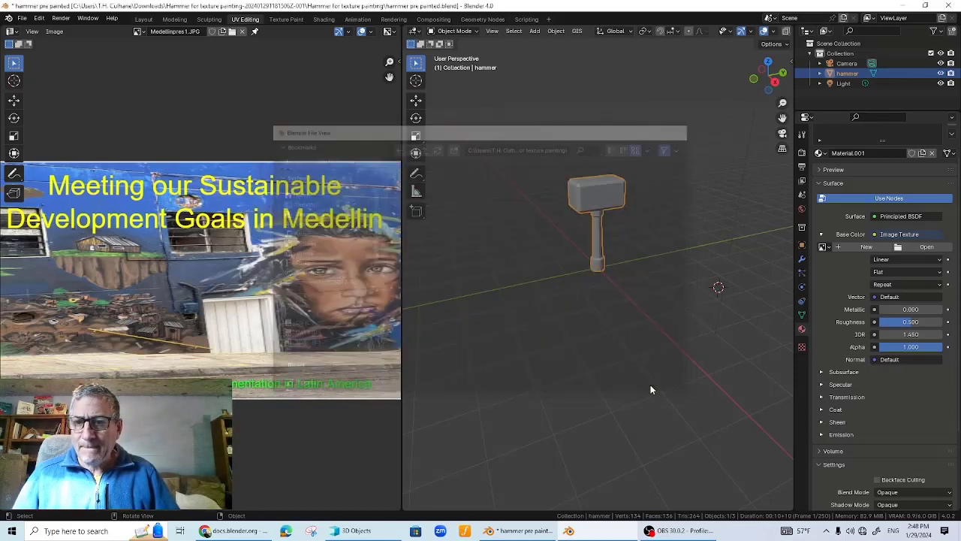
pyautogui.click(826, 248)
pyautogui.click(838, 268)
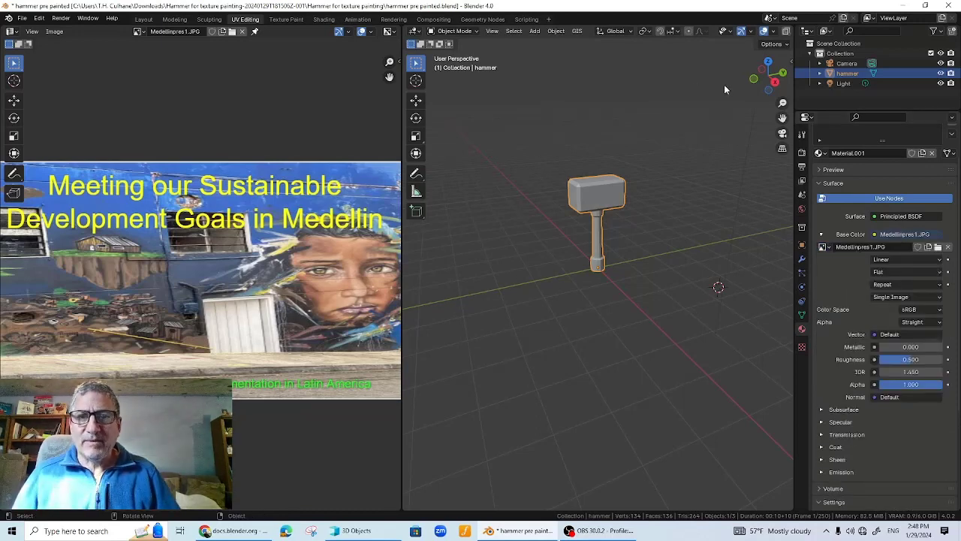
# - Show the hammer in Material Preview shading and inspect how the picture wraps around it
pyautogui.scroll(-3, 751, 31)
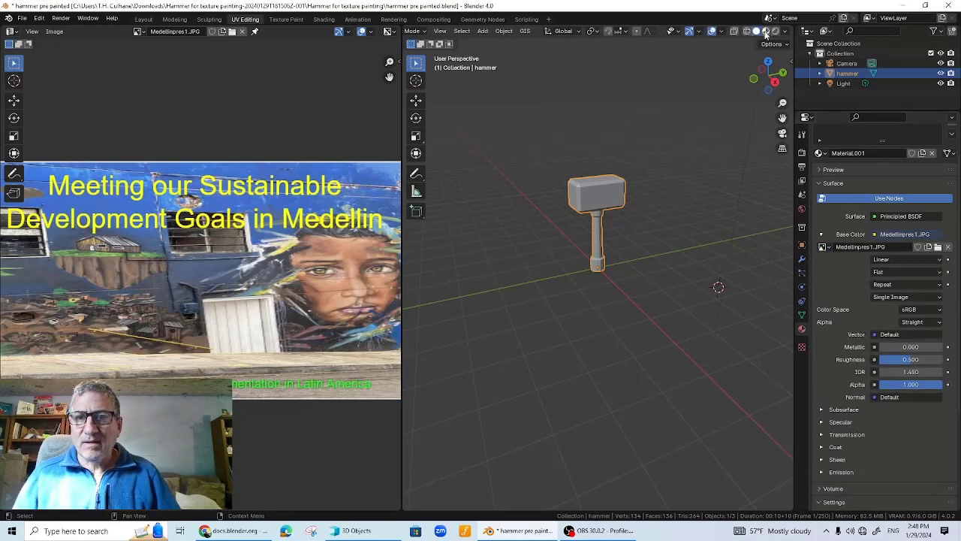
pyautogui.click(766, 31)
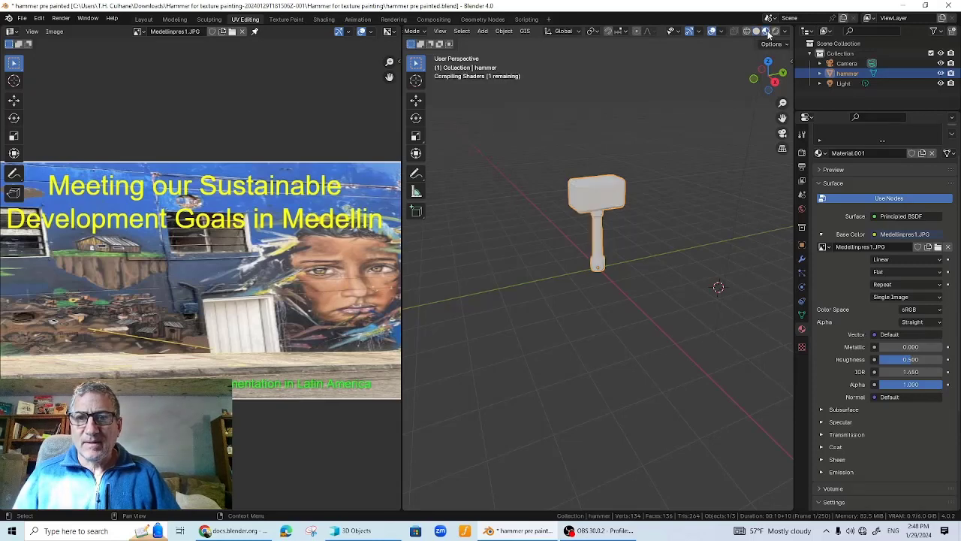
pyautogui.scroll(3, 675, 150)
pyautogui.moveTo(666, 165); pyautogui.dragTo(623, 289, button='middle')
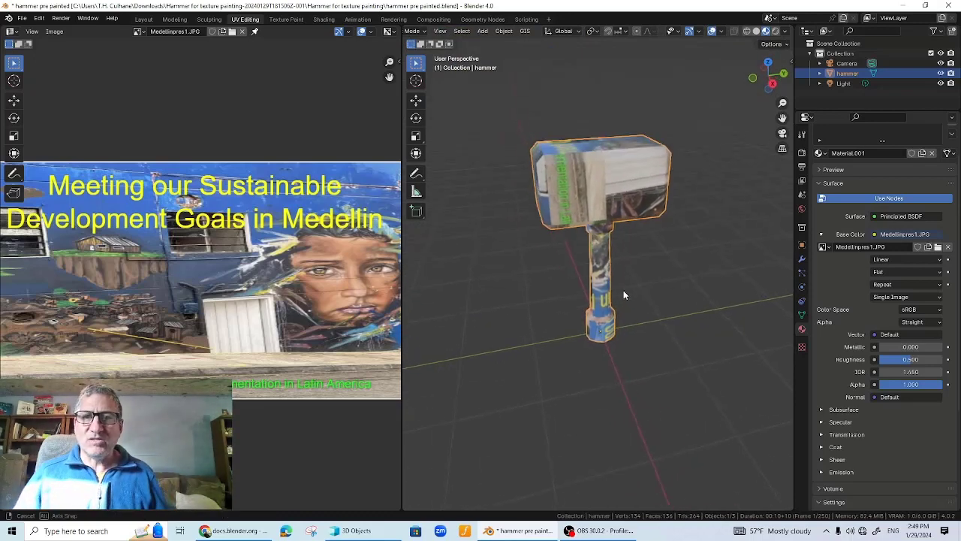
pyautogui.scroll(1, 623, 290)
pyautogui.scroll(3, 601, 226)
pyautogui.scroll(-4, 603, 151)
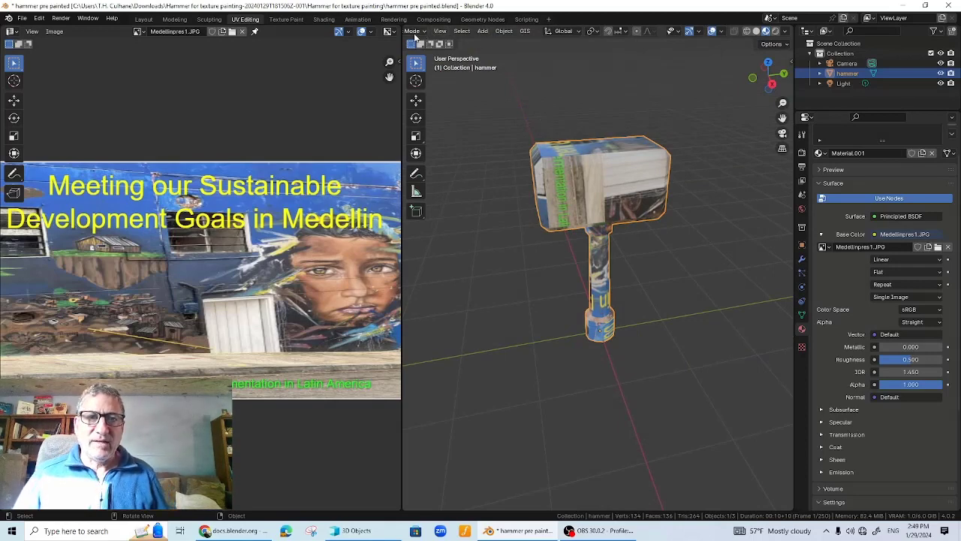
# - Switch the hammer from Object Mode to Edit Mode to show its UV islands over the picture
pyautogui.scroll(2, 451, 30)
pyautogui.click(449, 31)
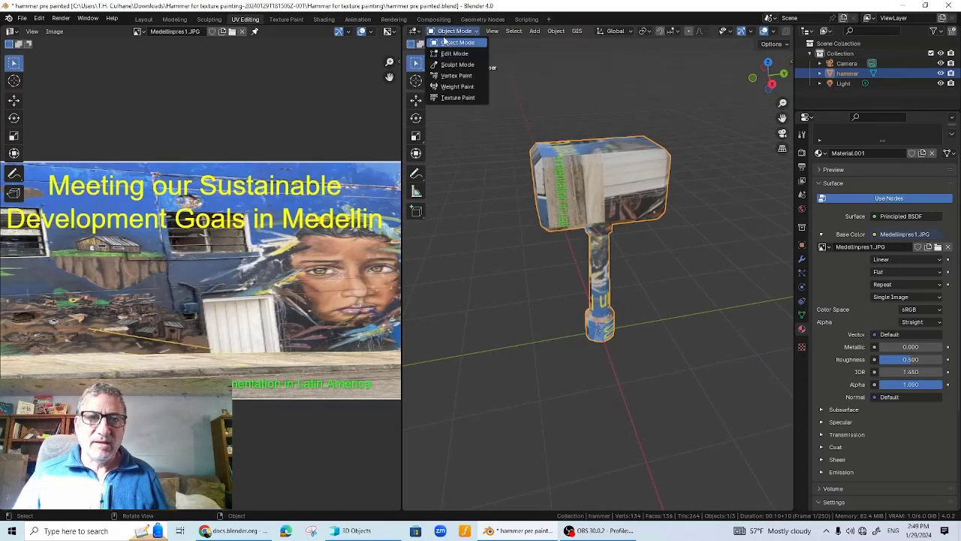
pyautogui.click(453, 54)
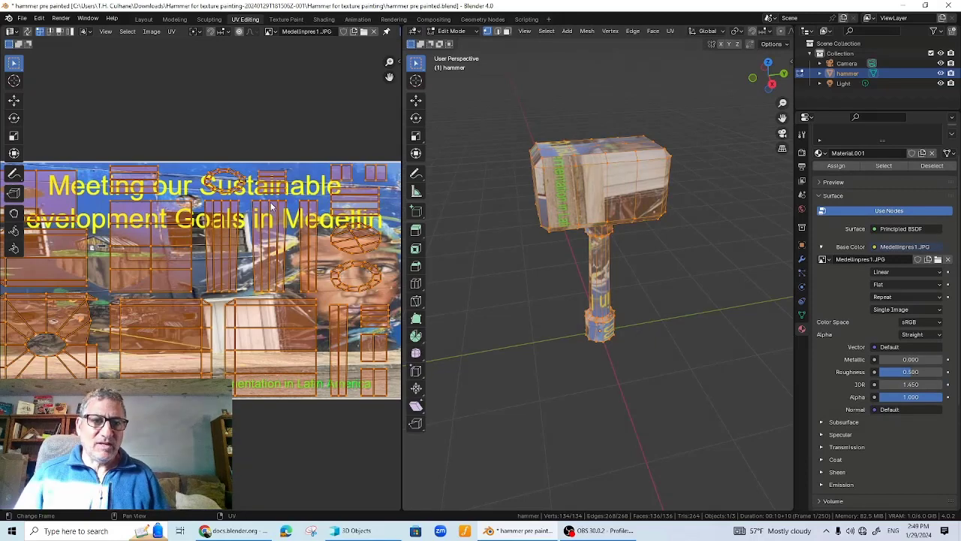
# - Select only the large rectangular head-side UV island over the white door and move it above the picture
pyautogui.click(276, 140)
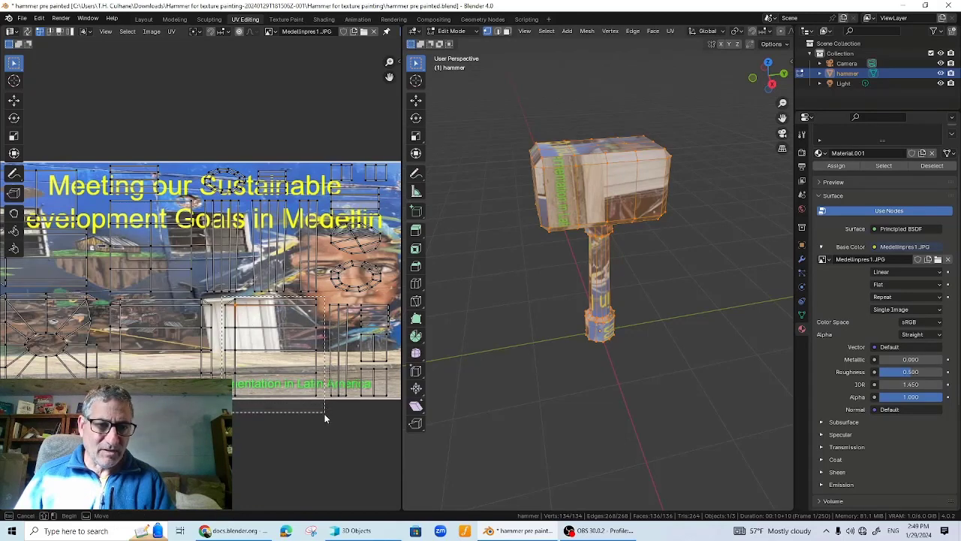
pyautogui.moveTo(325, 414); pyautogui.dragTo(322, 406)
pyautogui.moveTo(557, 251); pyautogui.dragTo(439, 293, button='middle')
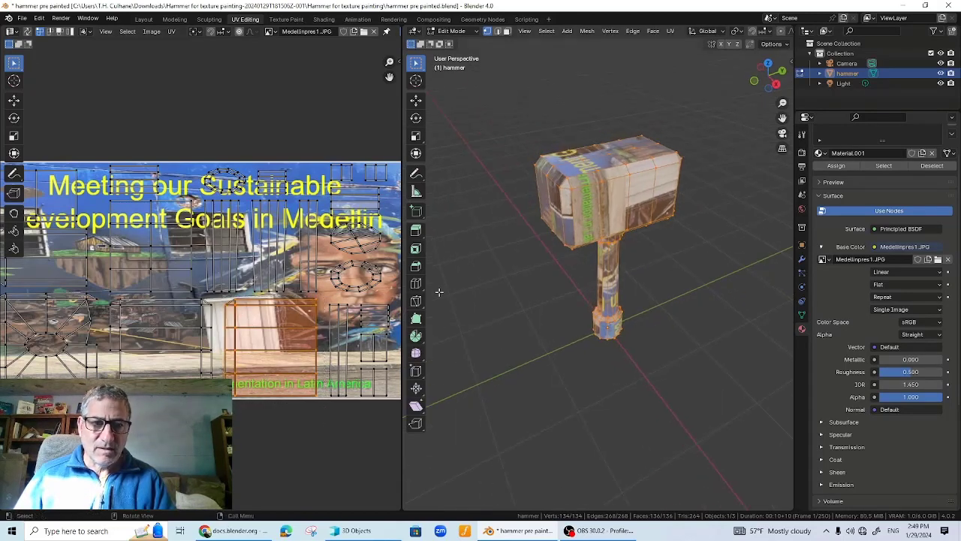
pyautogui.press('g')
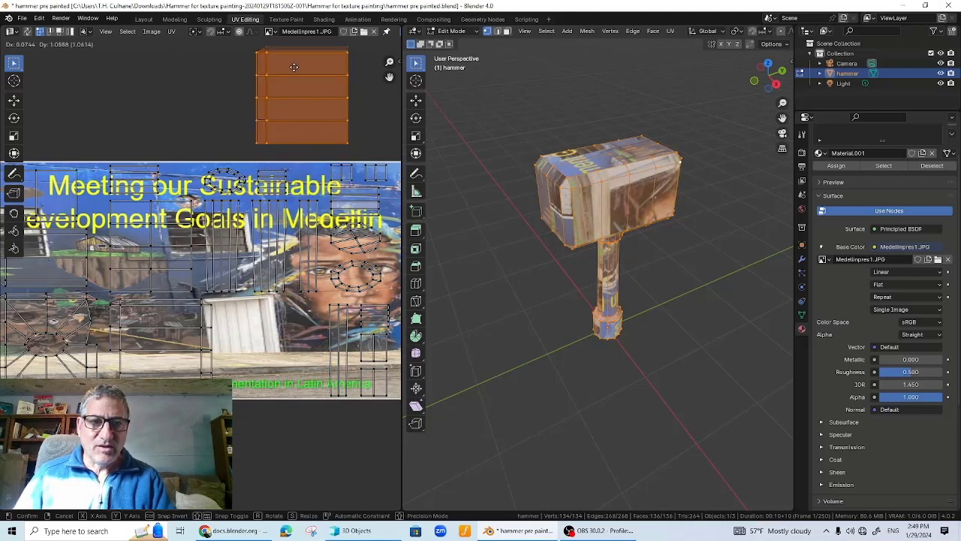
pyautogui.click(277, 150)
# - Move the small UV islands at the picture's lower right below it, and those around the face above its upper left
pyautogui.moveTo(369, 328); pyautogui.dragTo(400, 411)
pyautogui.press('g')
pyautogui.click(295, 475)
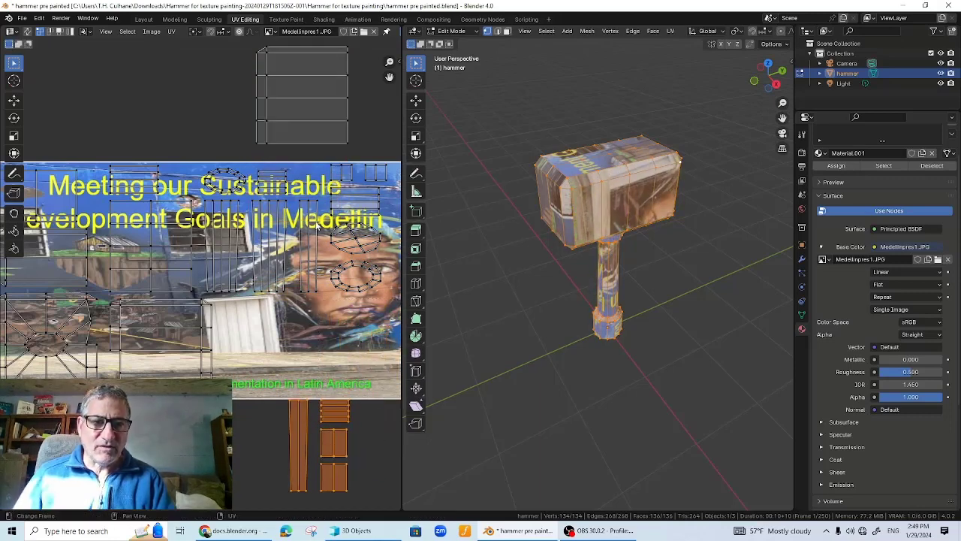
pyautogui.moveTo(396, 314); pyautogui.dragTo(398, 318)
pyautogui.press('g')
pyautogui.click(137, 179)
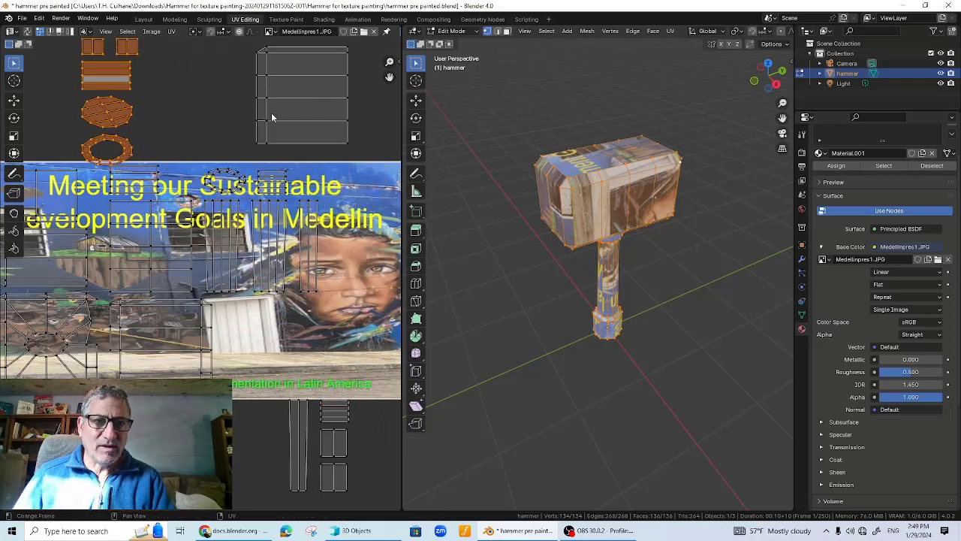
# - Move the large head-side UV island from above the picture onto the painted face
pyautogui.moveTo(243, 45); pyautogui.dragTo(368, 190)
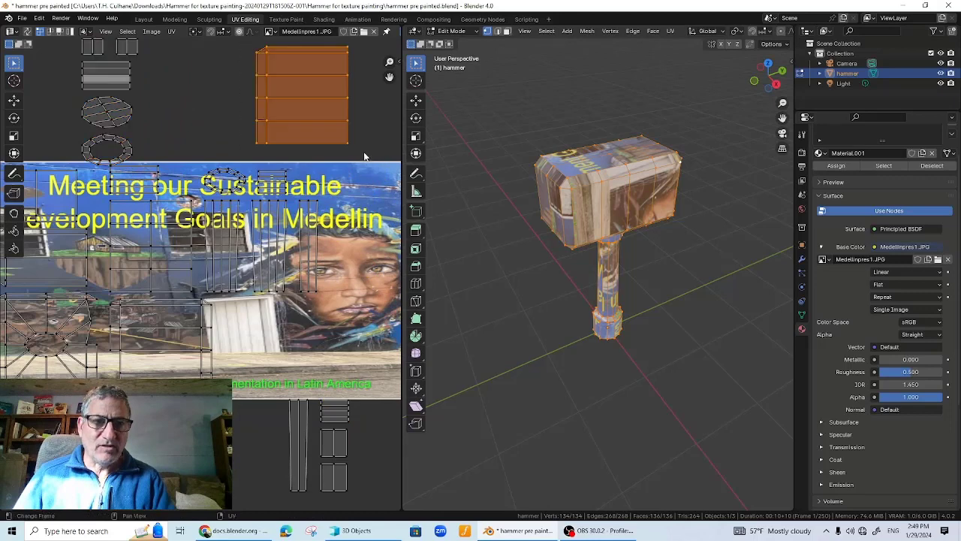
pyautogui.press('g')
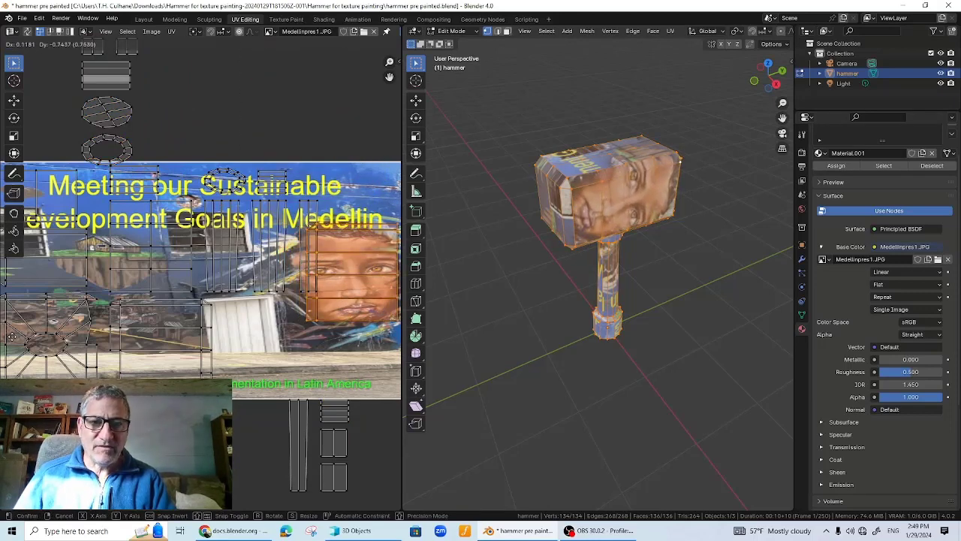
pyautogui.click(246, 235)
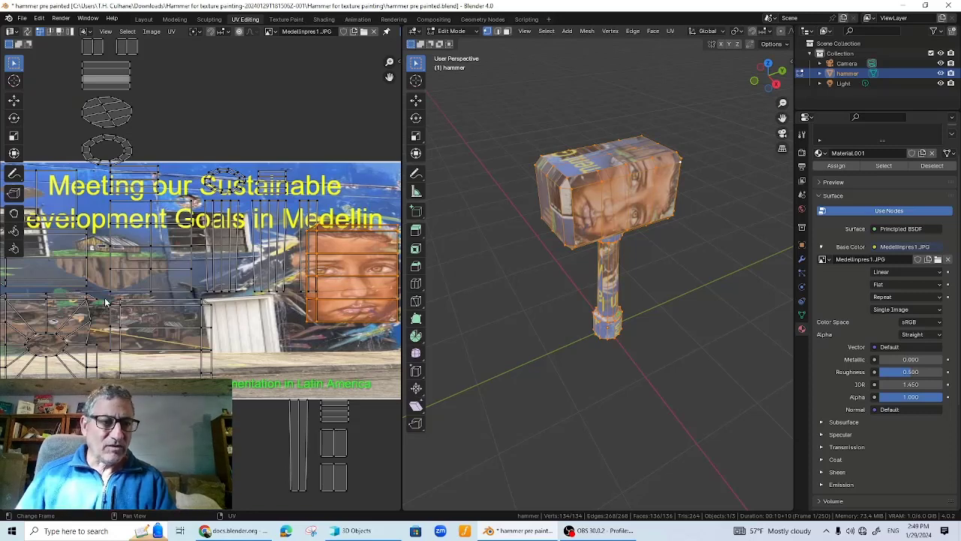
# - Select the large UV island over the debris beside the white door and move it above the picture
pyautogui.moveTo(178, 339); pyautogui.dragTo(213, 374)
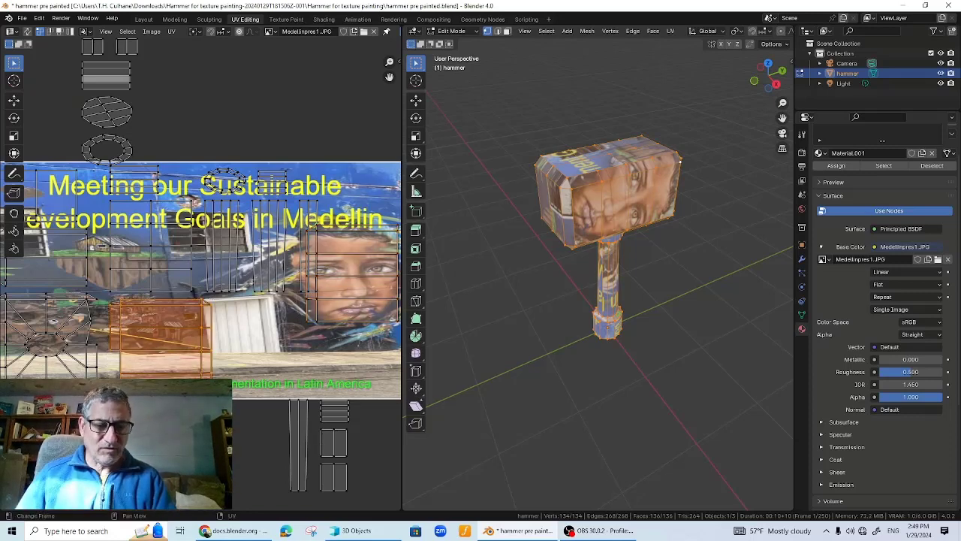
pyautogui.press('h')
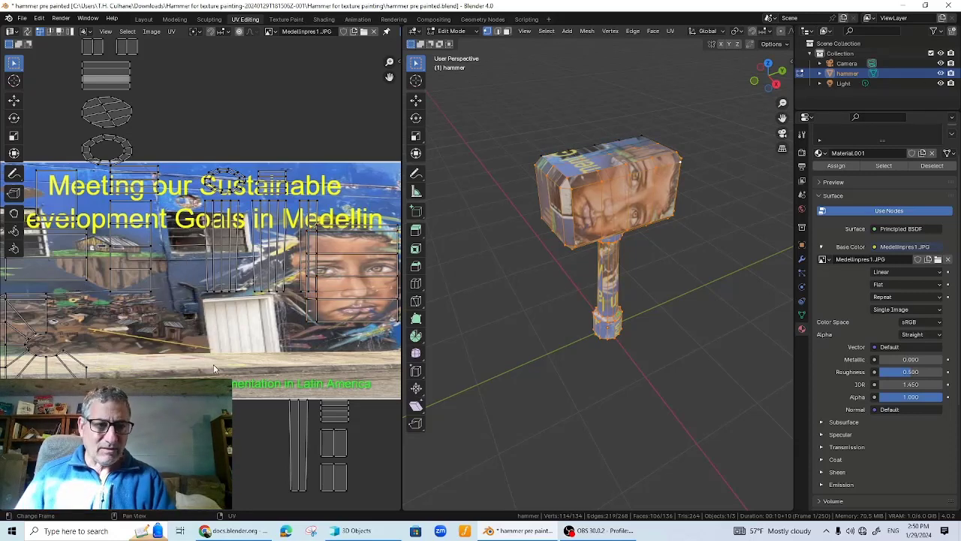
pyautogui.hotkey('alt', 'h')
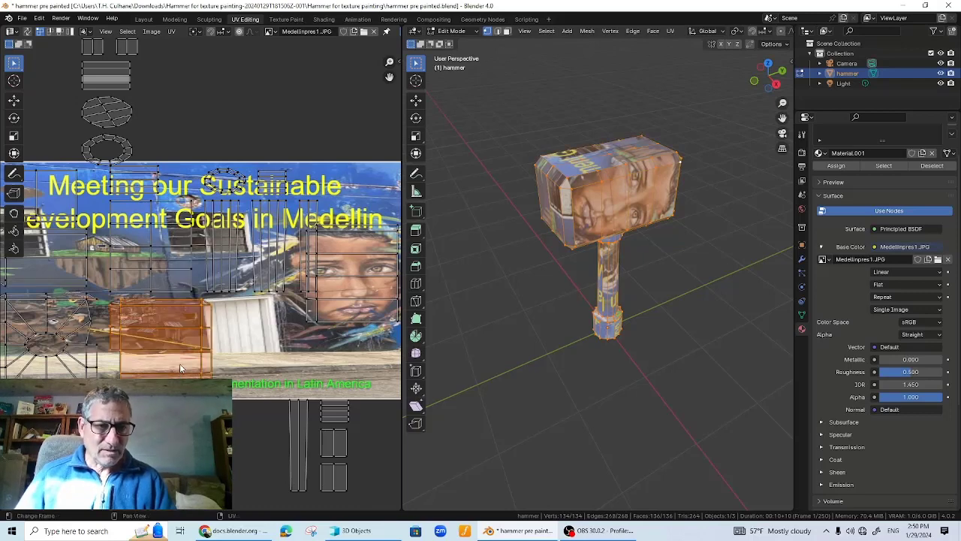
pyautogui.press('g')
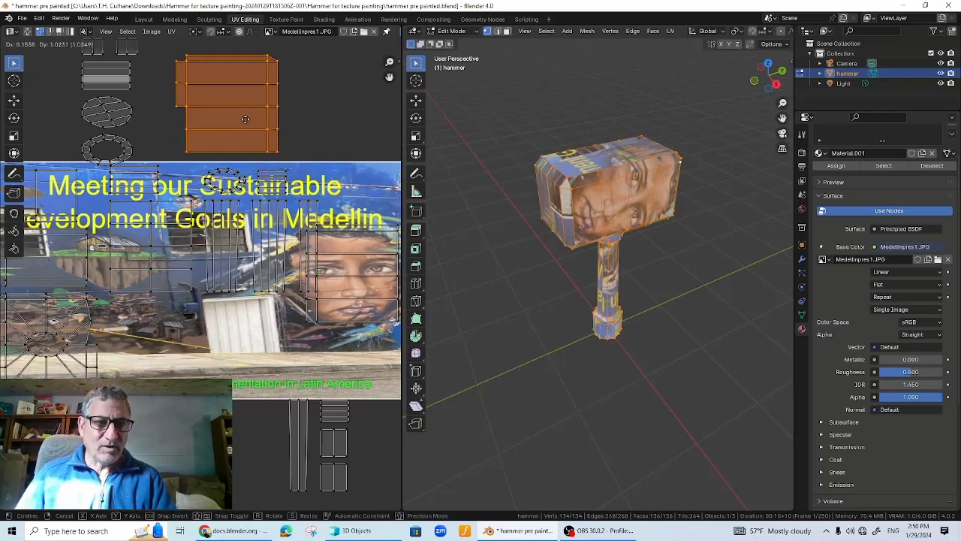
pyautogui.click(246, 108)
# - Move the selected large UV island from above the picture onto the painted face, matching it against the hammer head's other side
pyautogui.moveTo(281, 464); pyautogui.dragTo(324, 462, button='middle')
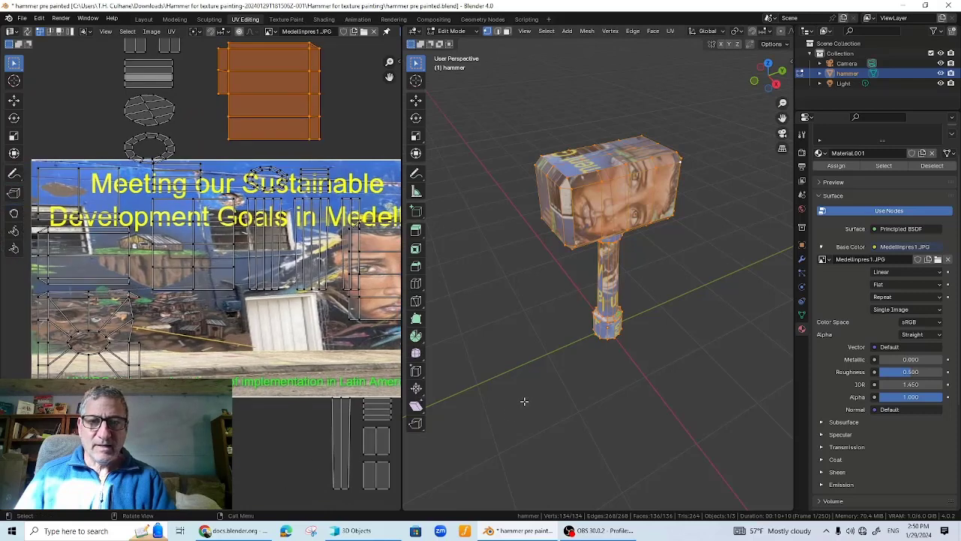
pyautogui.moveTo(522, 398); pyautogui.dragTo(650, 321, button='middle')
pyautogui.press('g')
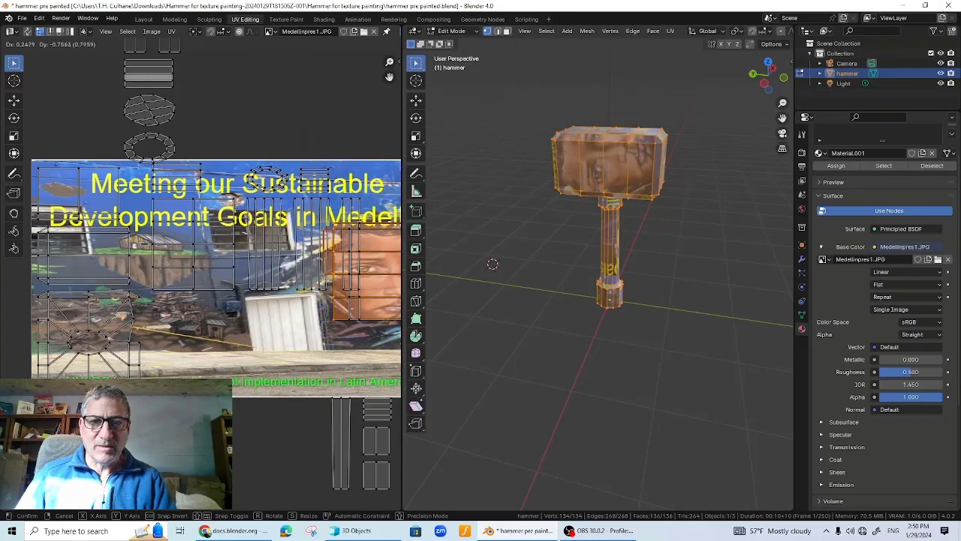
pyautogui.click(492, 263)
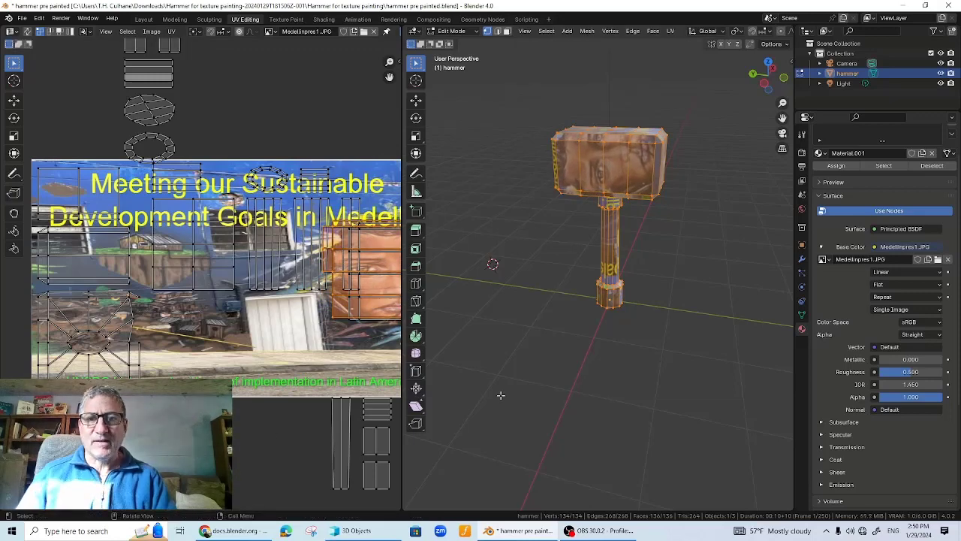
# - Move the two-column UV island near the picture's middle onto the painted face
pyautogui.moveTo(562, 365); pyautogui.dragTo(470, 361, button='middle')
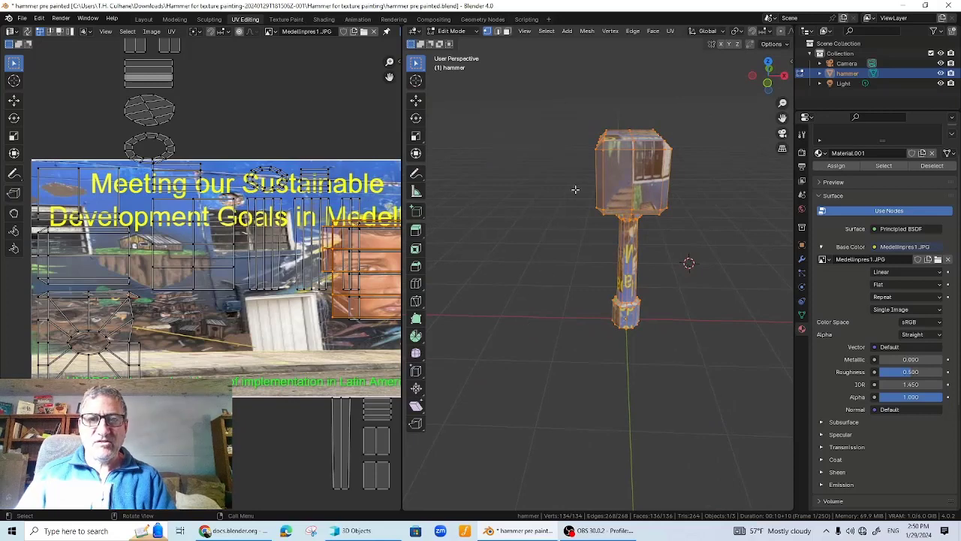
pyautogui.press('g')
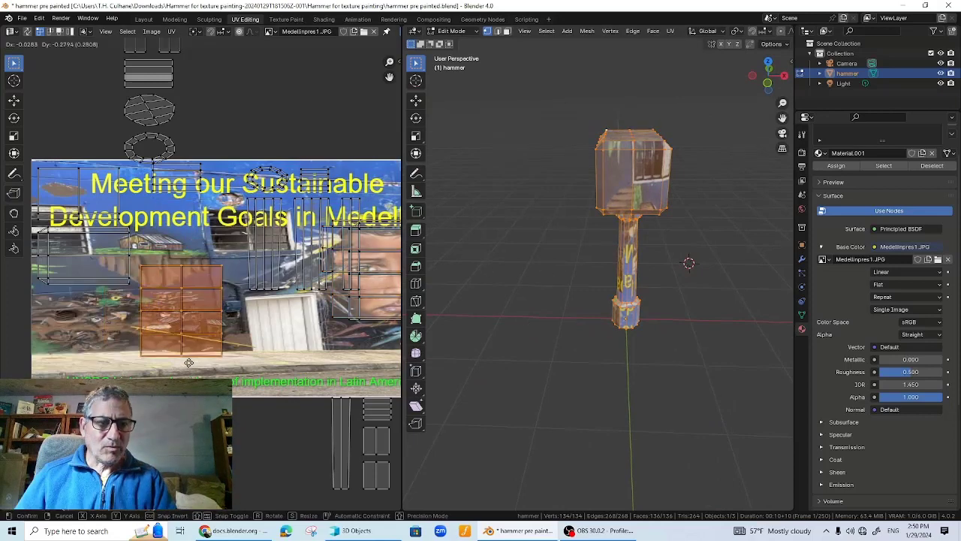
pyautogui.click(383, 323)
# - Move the UV island over the picture's left window onto the painted face, rotate it about 87°, and nudge it upward
pyautogui.moveTo(517, 242); pyautogui.dragTo(651, 174, button='middle')
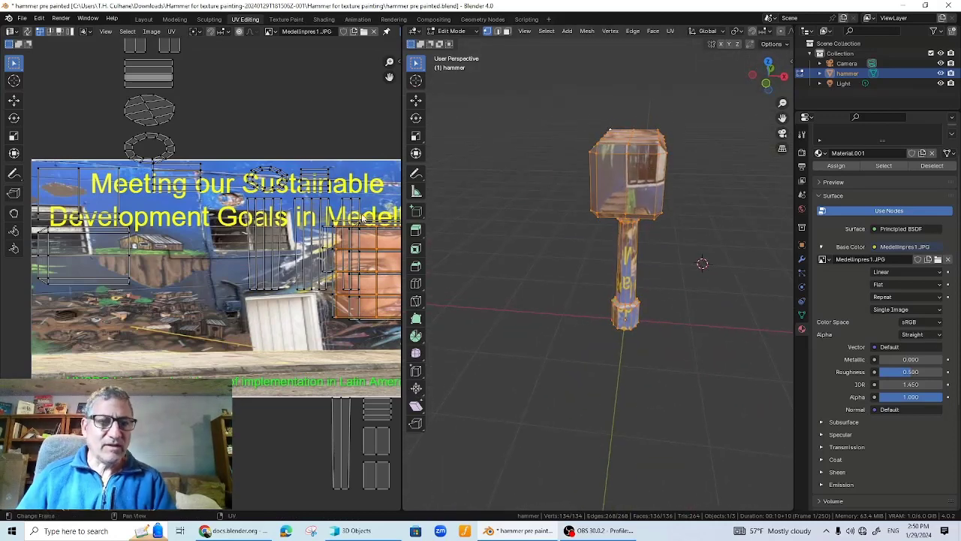
pyautogui.click(36, 223)
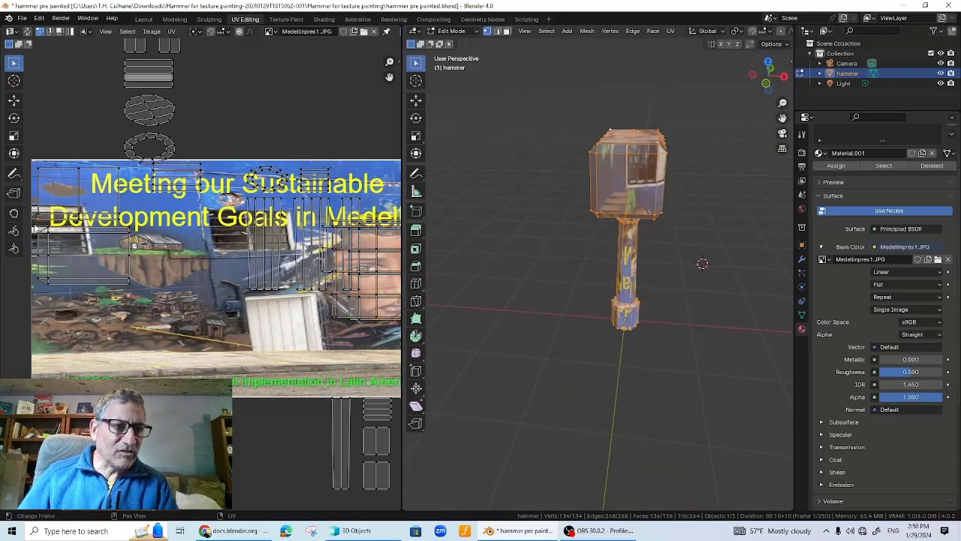
pyautogui.moveTo(50, 230); pyautogui.dragTo(150, 319)
pyautogui.press('g')
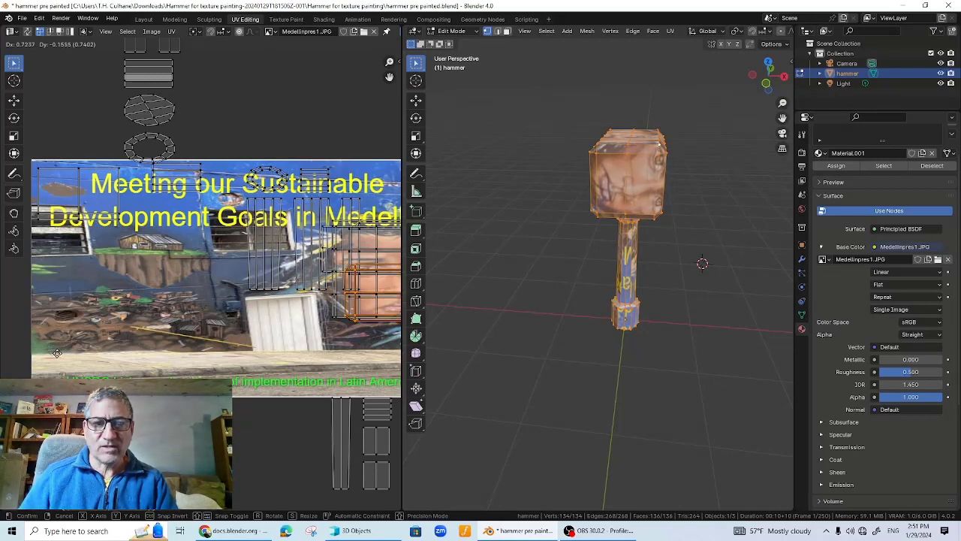
pyautogui.press('r')
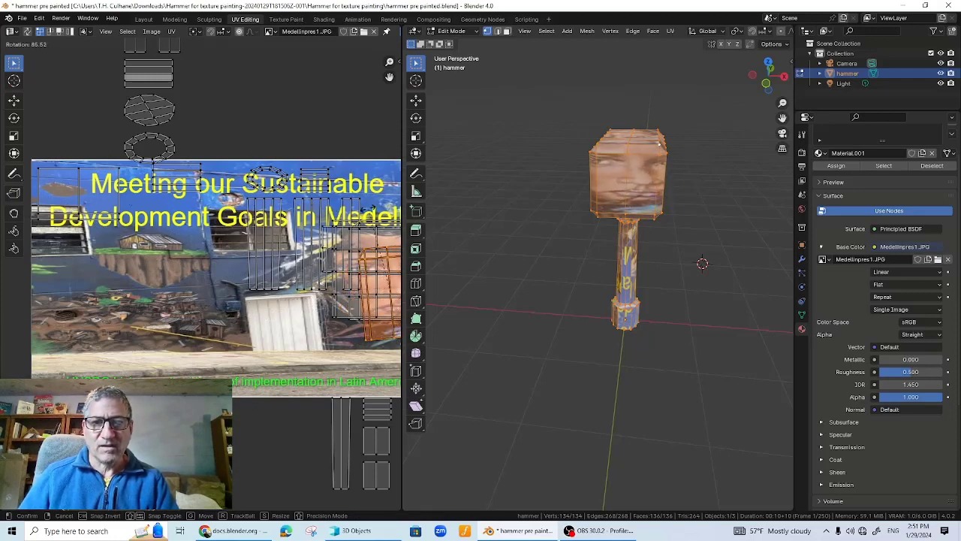
pyautogui.click(368, 219)
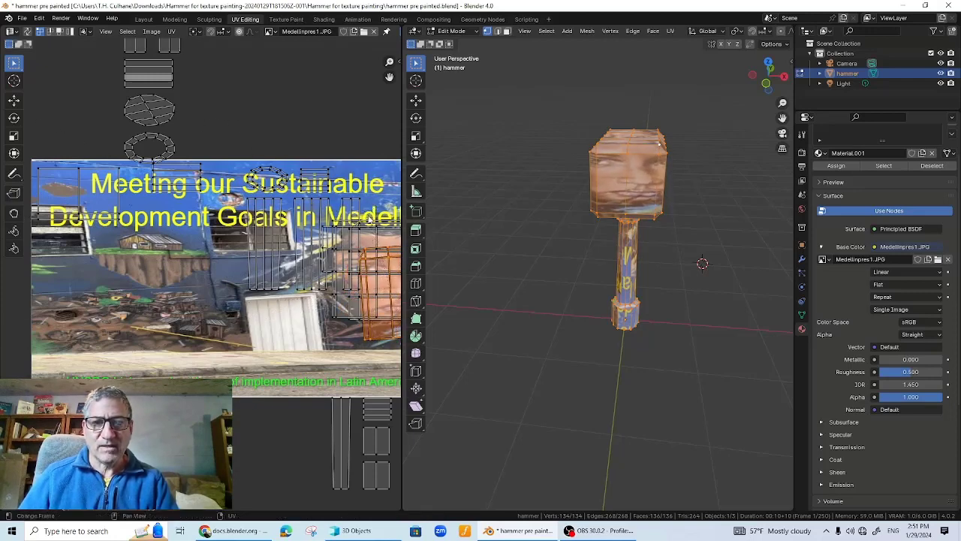
pyautogui.press('g')
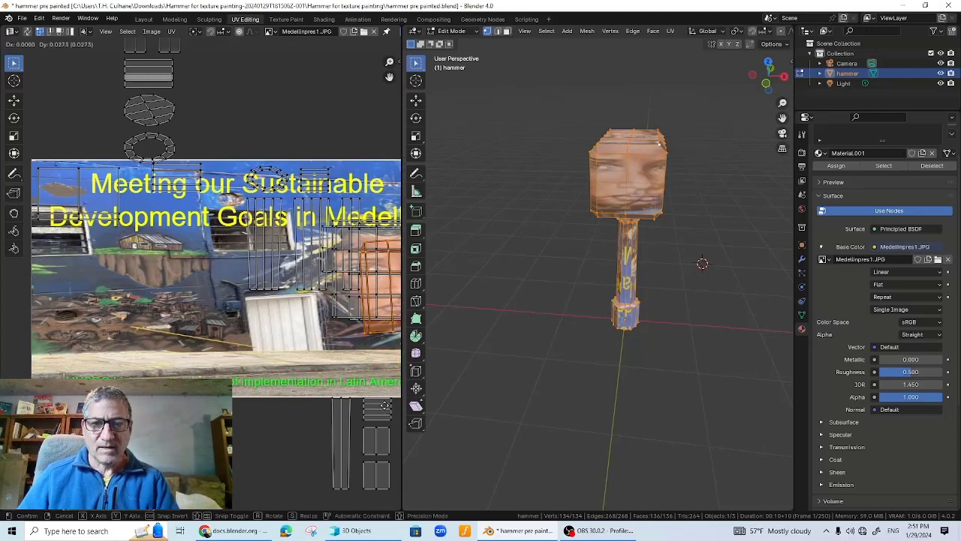
pyautogui.click(385, 406)
# - Select the UV island at the picture's upper left corner and move it onto the painted face
pyautogui.moveTo(570, 420); pyautogui.dragTo(489, 415, button='middle')
pyautogui.scroll(3, 546, 313)
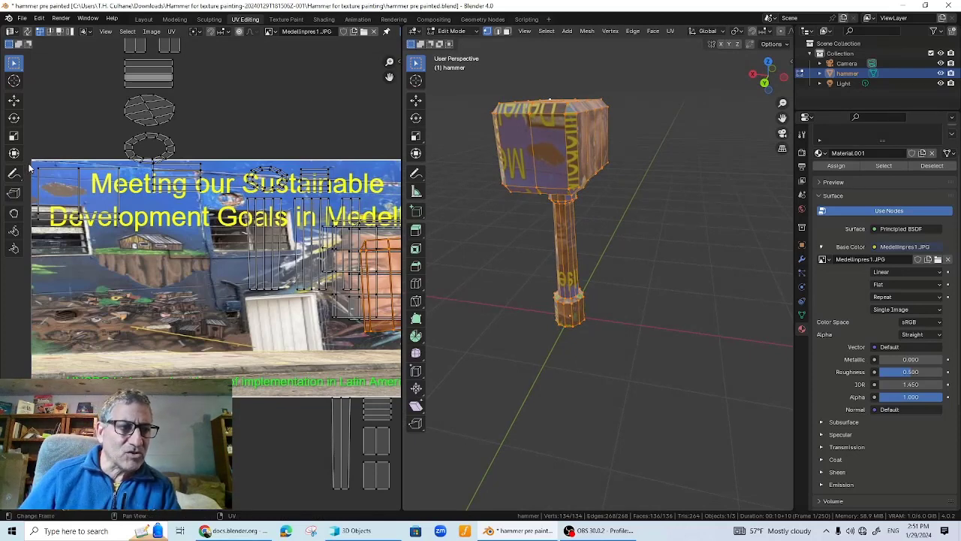
pyautogui.moveTo(35, 169); pyautogui.dragTo(128, 279)
pyautogui.press('g')
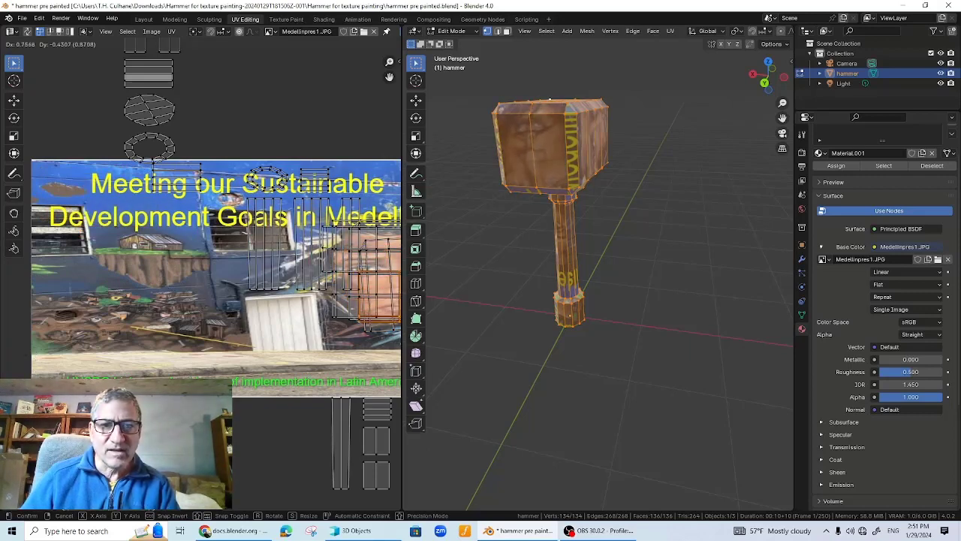
pyautogui.press('Return')
# - Rotate the selected head-end UV island about -172° and reposition it over the eye and nose of the face
pyautogui.press('r')
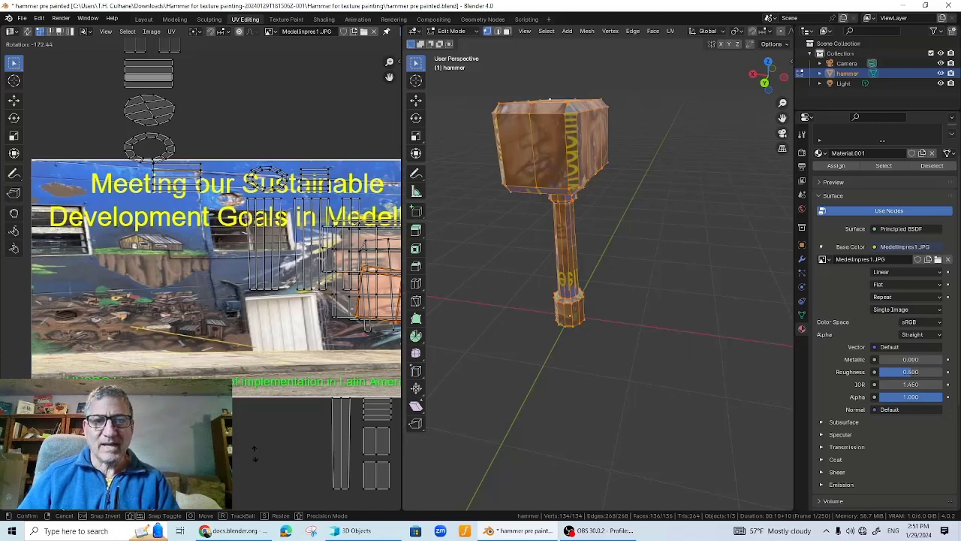
pyautogui.click(245, 479)
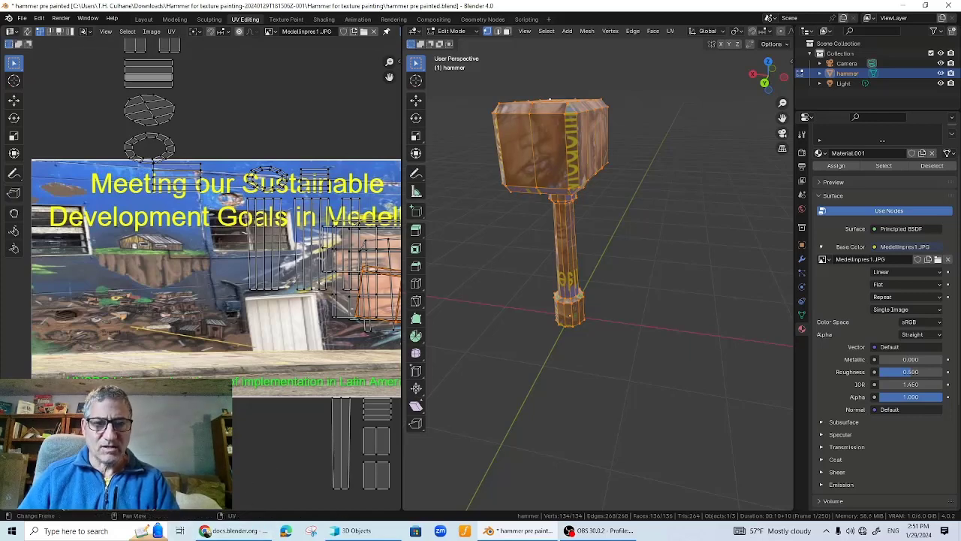
pyautogui.press('g')
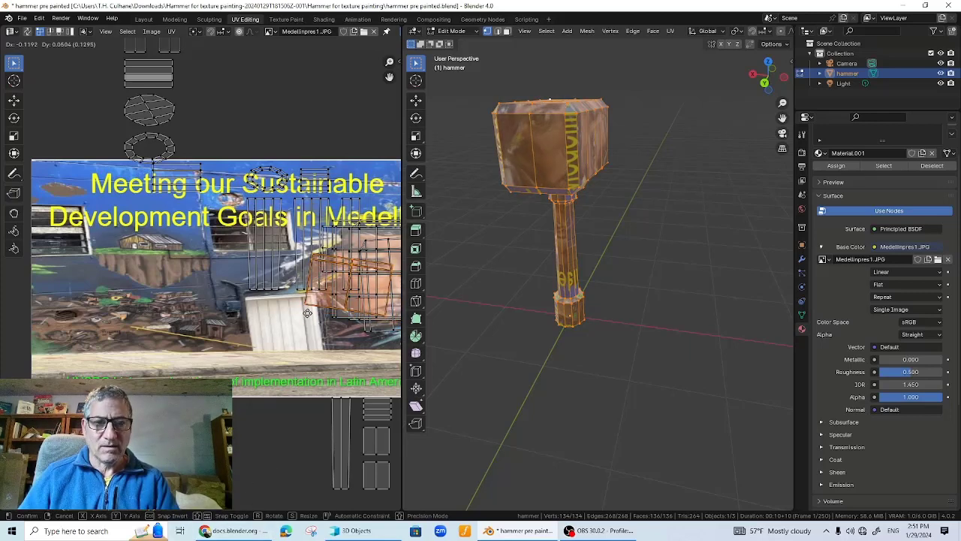
pyautogui.click(344, 307)
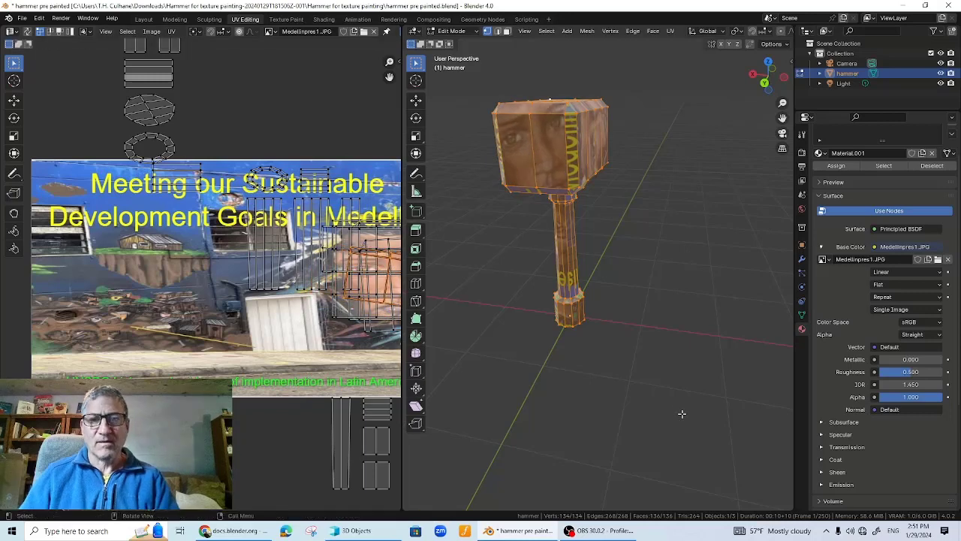
# - Switch the hammer to Object Mode and inspect the face texture on the different sides of its head
pyautogui.moveTo(606, 406); pyautogui.dragTo(746, 365, button='middle')
pyautogui.moveTo(427, 394); pyautogui.dragTo(418, 409, button='middle')
pyautogui.moveTo(469, 379); pyautogui.dragTo(472, 377, button='middle')
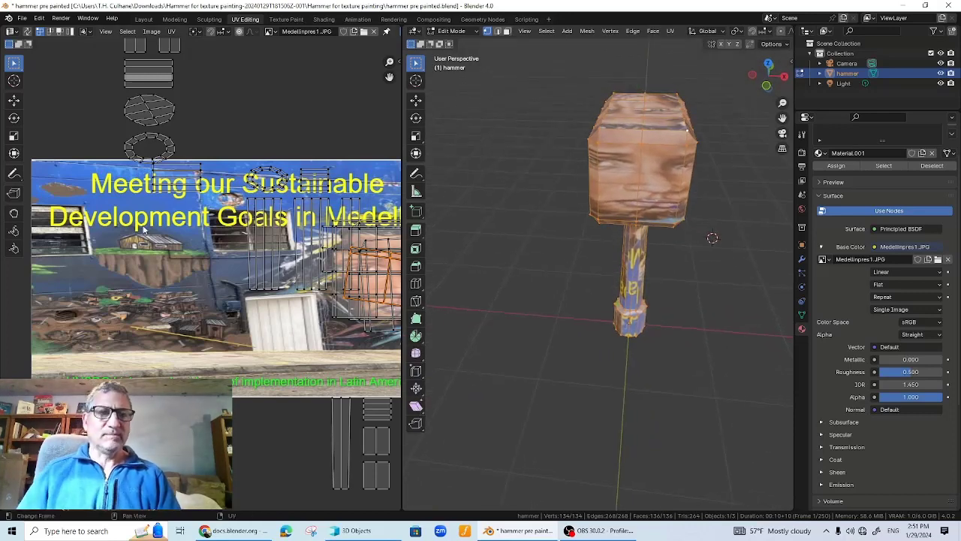
pyautogui.click(448, 30)
pyautogui.click(457, 42)
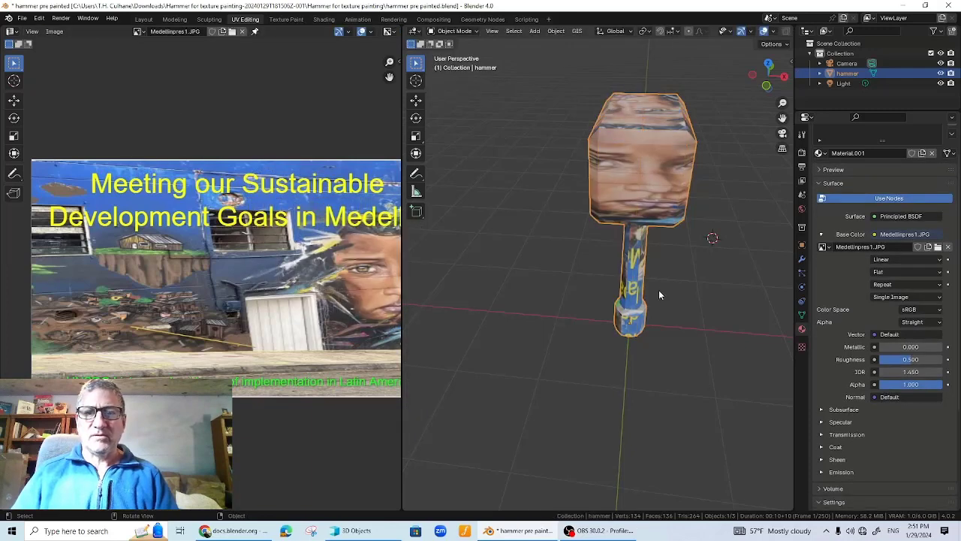
pyautogui.moveTo(658, 290); pyautogui.dragTo(381, 215, button='middle')
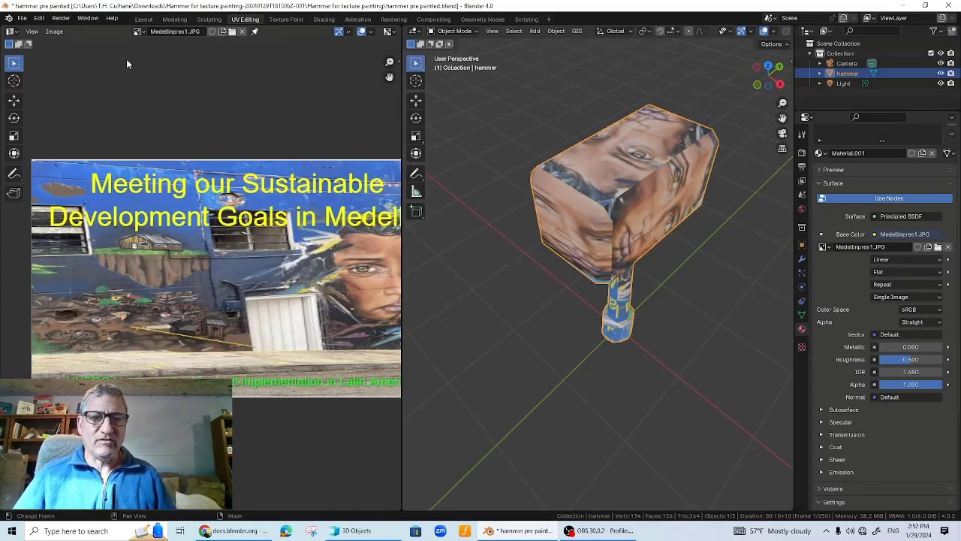
pyautogui.moveTo(722, 283); pyautogui.dragTo(511, 226, button='middle')
# - Export the hammer in glTF 2.0 format as hammer MEDpainted.glb and inspect it in 3D Viewer
pyautogui.click(22, 18)
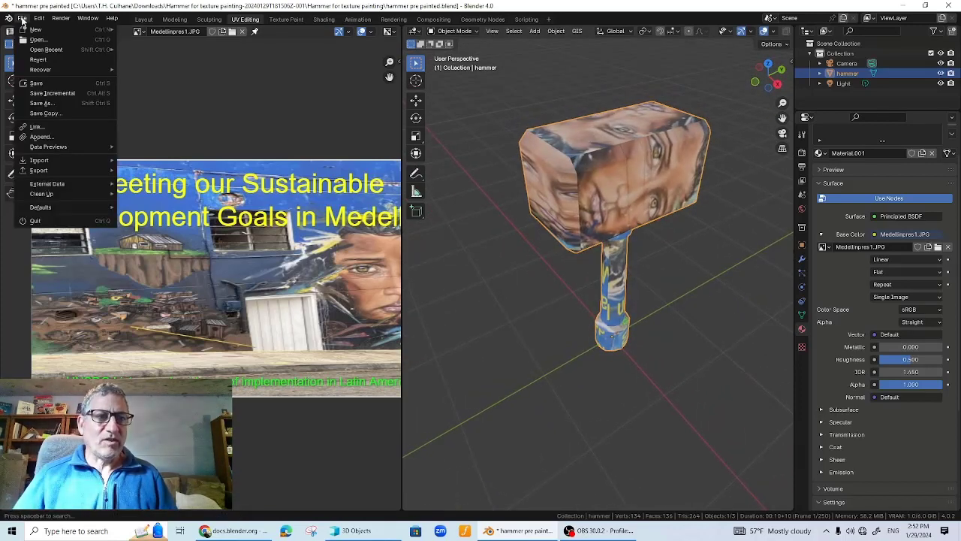
pyautogui.moveTo(56, 170)
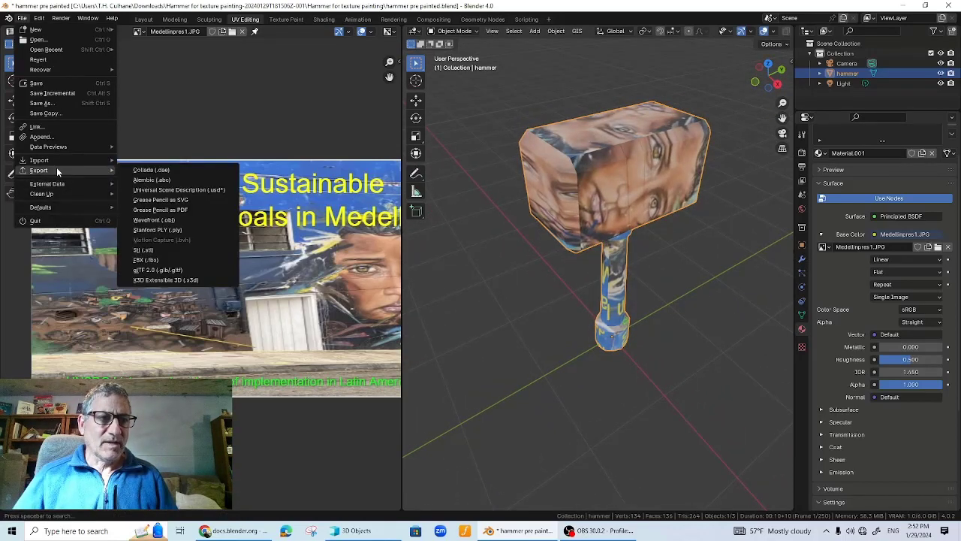
pyautogui.click(177, 272)
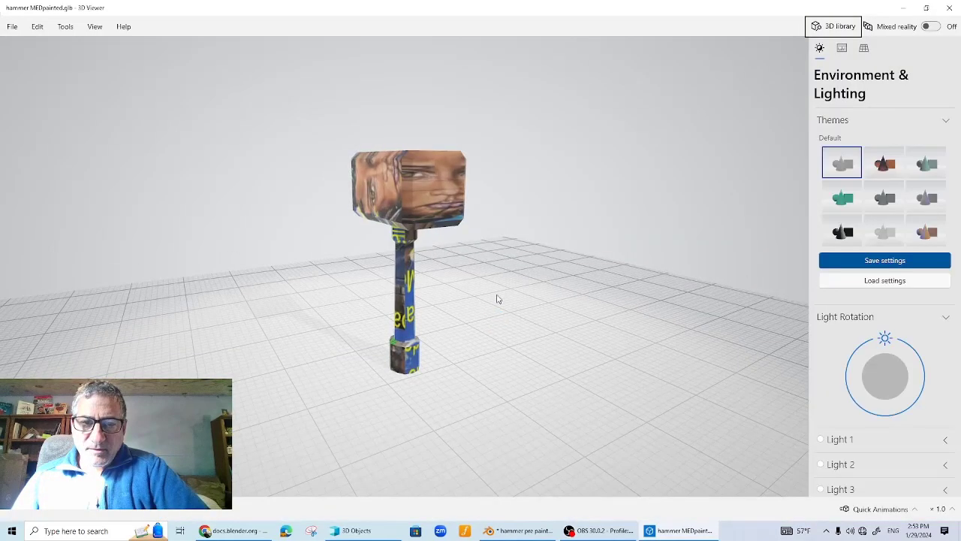
pyautogui.moveTo(497, 298)
pyautogui.mouseDown()
pyautogui.moveTo(405, 350)
pyautogui.moveTo(313, 326)
pyautogui.moveTo(285, 260)
pyautogui.moveTo(305, 200)
pyautogui.moveTo(370, 184)
pyautogui.moveTo(436, 328)
pyautogui.moveTo(455, 399)
pyautogui.moveTo(517, 401)
pyautogui.moveTo(547, 270)
pyautogui.moveTo(513, 265)
pyautogui.moveTo(480, 292)
pyautogui.mouseUp()
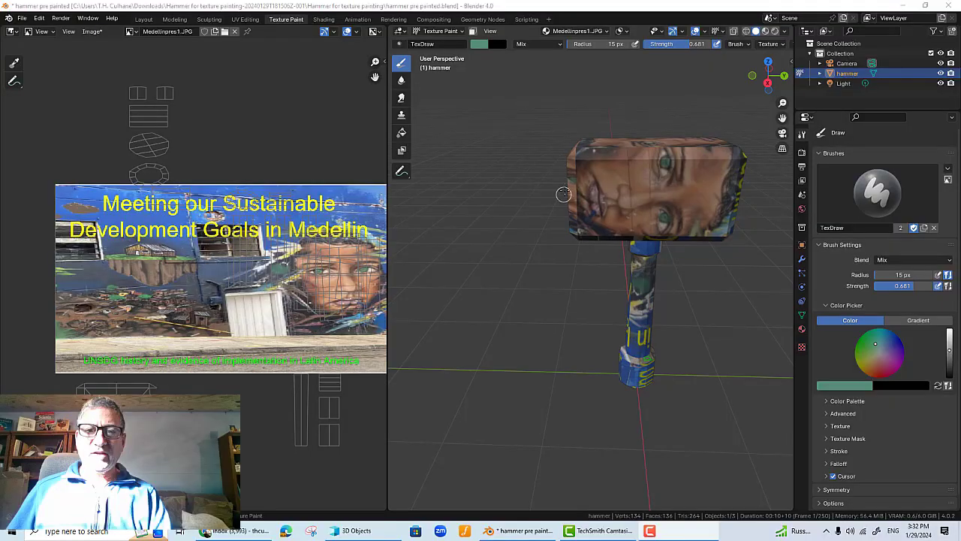
# - Set the brush colour to teal with hue 0.529 and saturation 0.693, and repaint the face's irises on the hammer head
pyautogui.scroll(1, 583, 243)
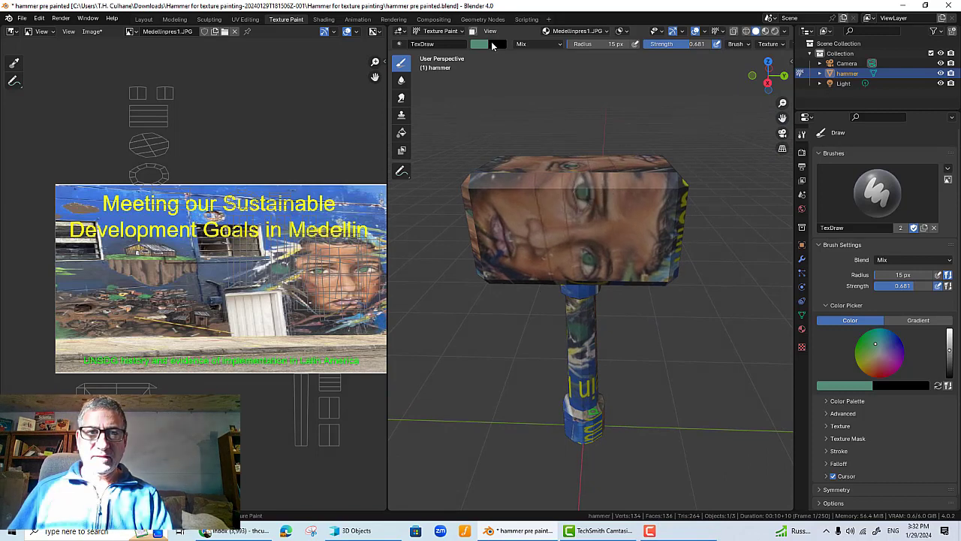
pyautogui.click(485, 44)
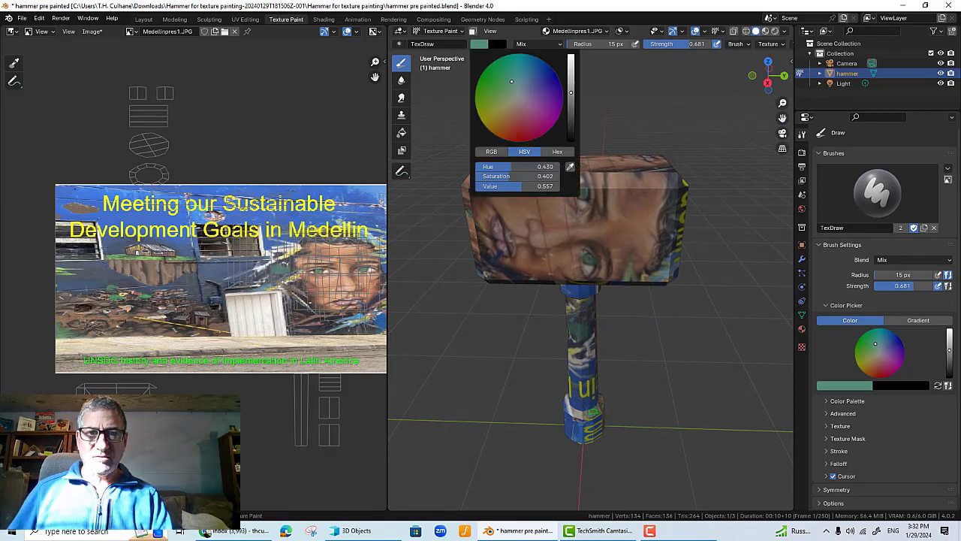
pyautogui.moveTo(511, 81); pyautogui.dragTo(524, 67)
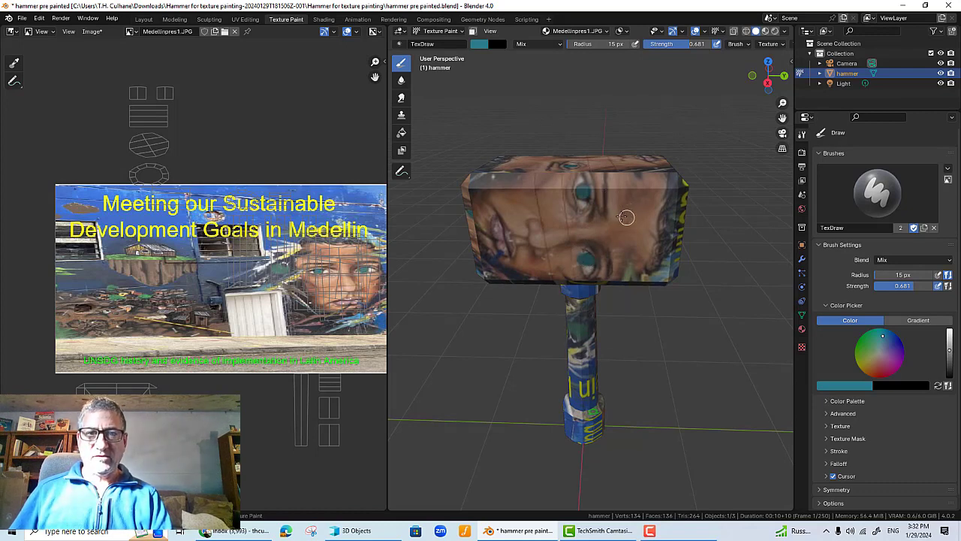
# - Set the brush colour to red with hue 0.018, saturation 0.812 and value 0.915, and paint a dot on the face's forehead
pyautogui.click(479, 44)
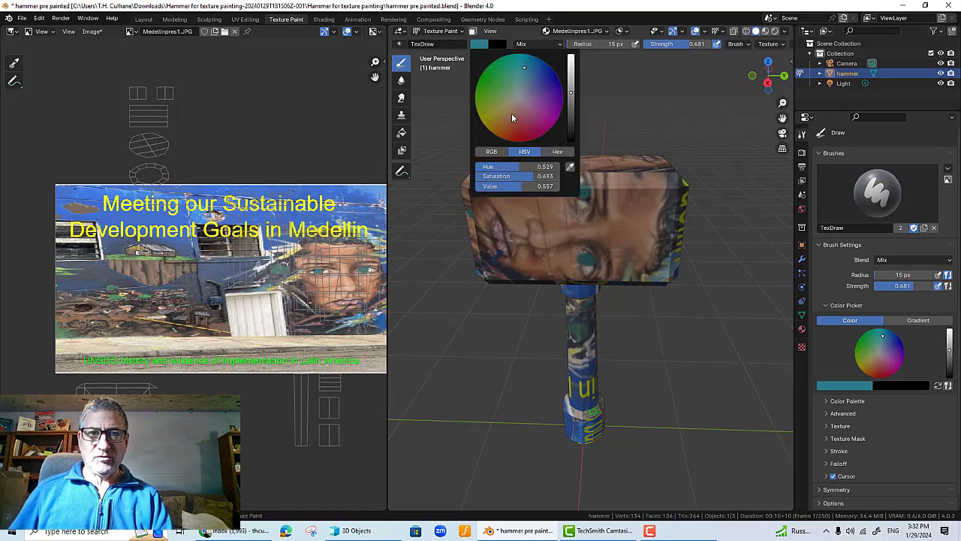
pyautogui.click(515, 133)
pyautogui.moveTo(570, 85); pyautogui.dragTo(571, 60)
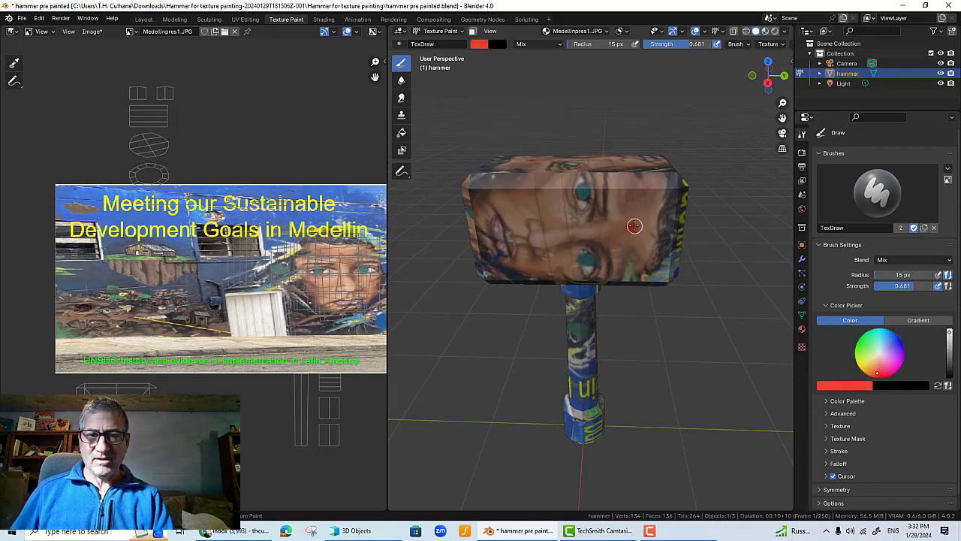
pyautogui.click(633, 226)
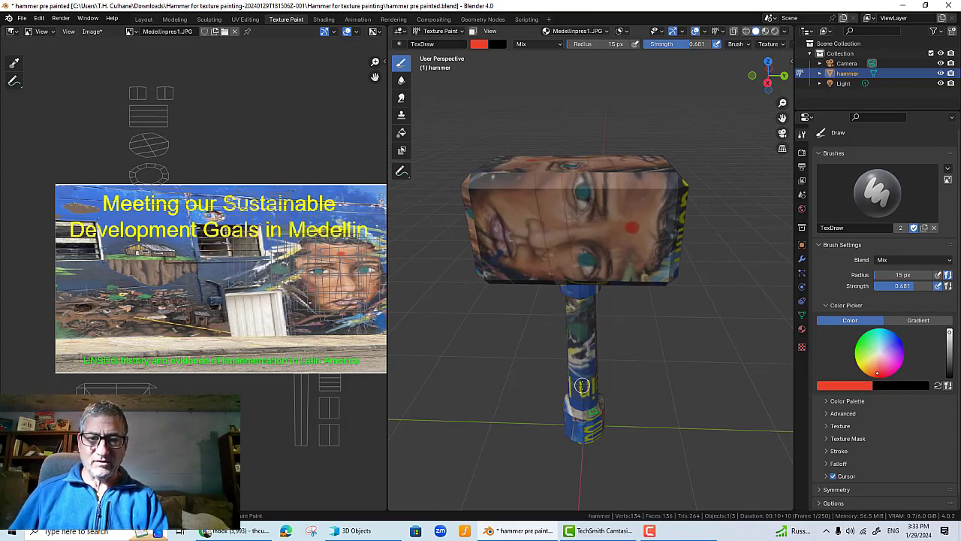
# - Sample the dark blue of the lower handle as the brush colour and set the brush's blending mode to Multiply
pyautogui.click(480, 45)
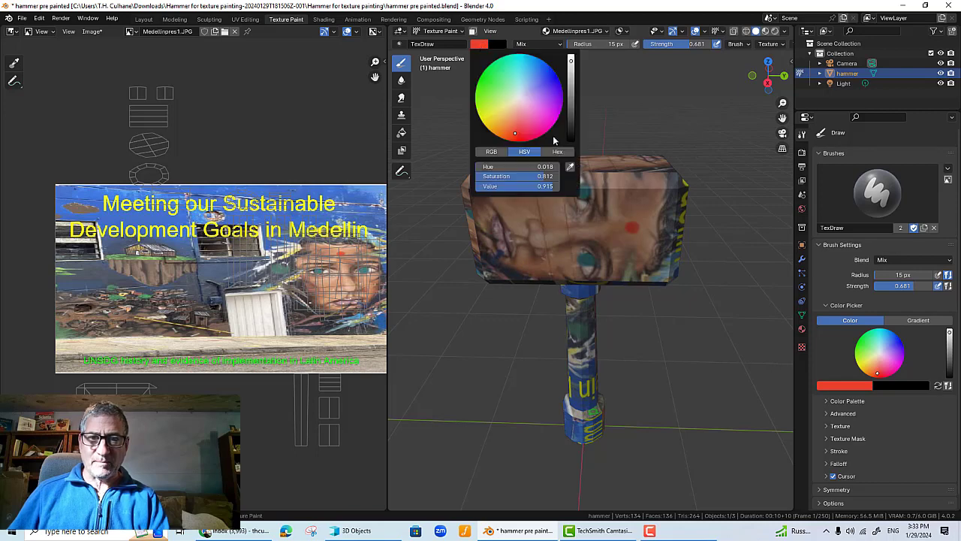
pyautogui.click(570, 167)
pyautogui.click(586, 400)
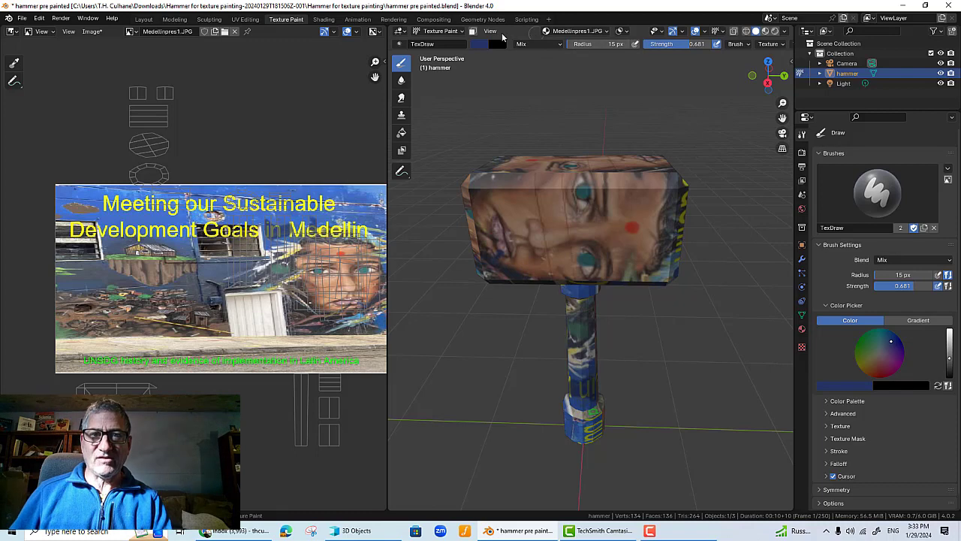
pyautogui.click(551, 45)
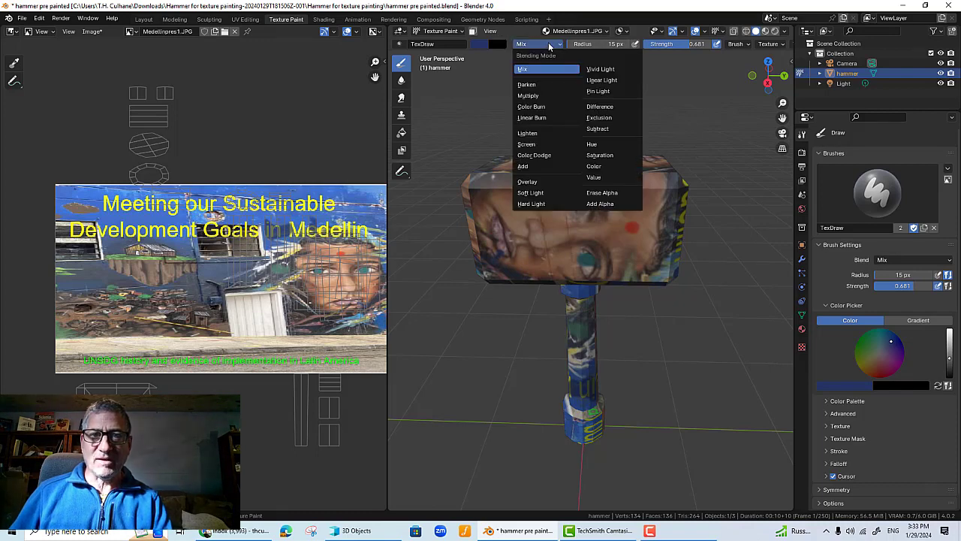
pyautogui.click(534, 96)
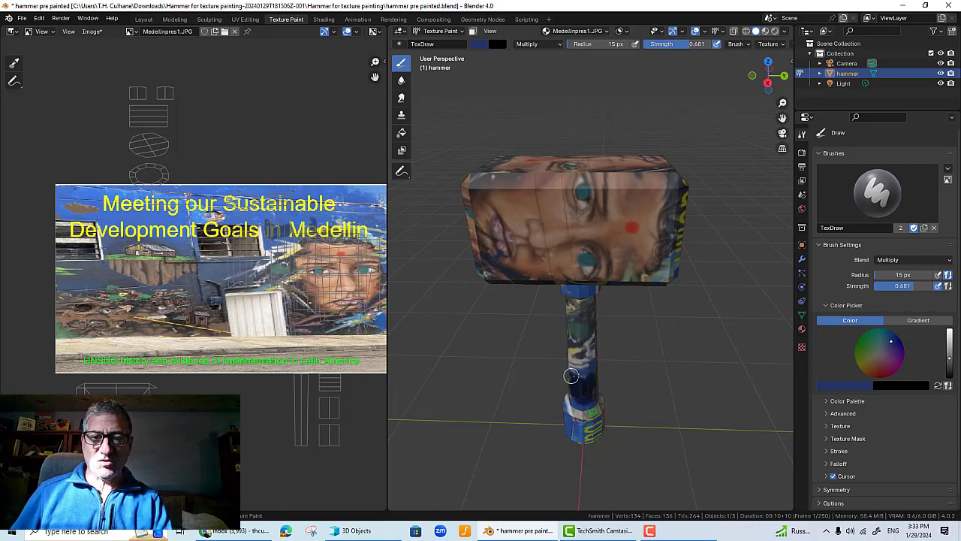
# - Paint over the yellow lettering around the lower handle, changing the brush to Mix blending and a lighter blue with hue 0.624 and saturation 0.653
pyautogui.moveTo(575, 378); pyautogui.dragTo(533, 374, button='middle')
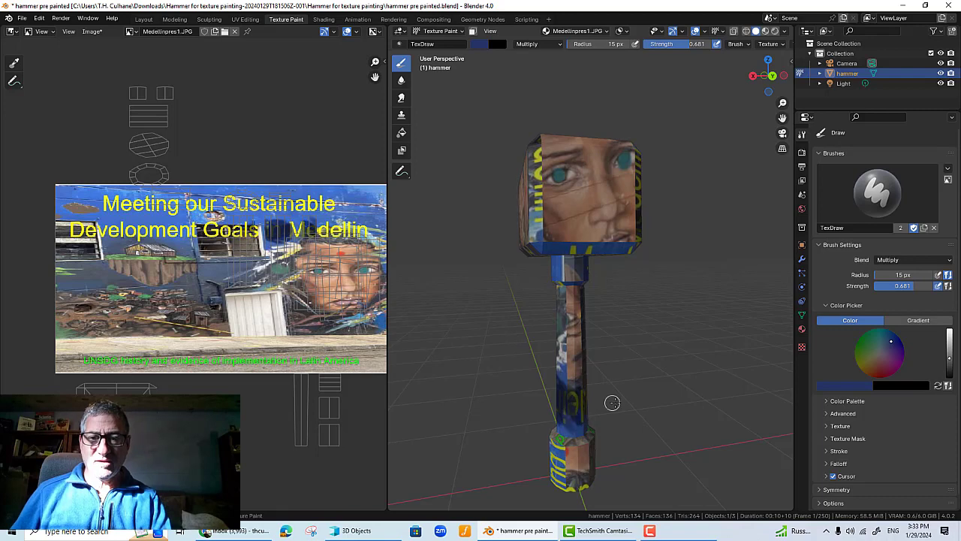
pyautogui.moveTo(611, 401); pyautogui.dragTo(584, 394, button='middle')
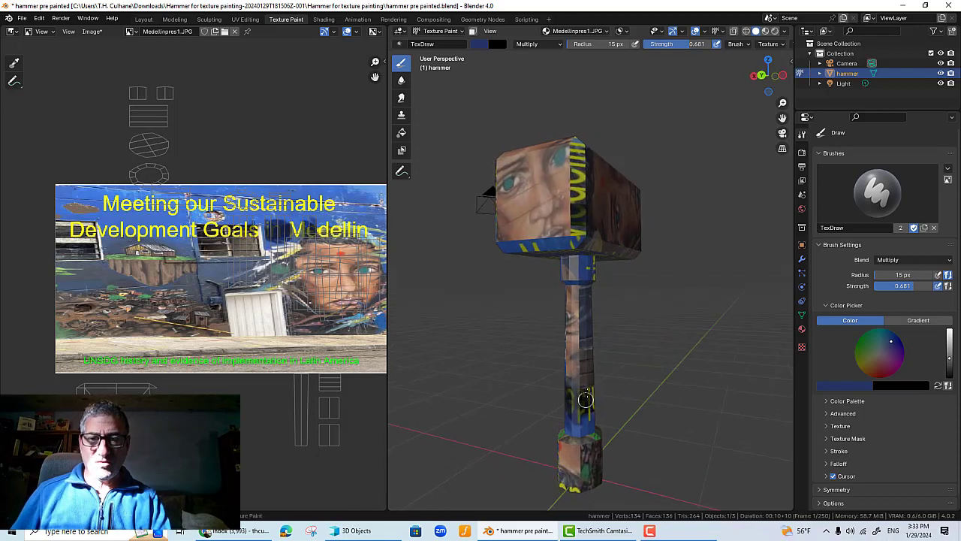
pyautogui.moveTo(588, 400)
pyautogui.mouseDown()
pyautogui.moveTo(591, 418)
pyautogui.moveTo(579, 416)
pyautogui.moveTo(578, 399)
pyautogui.mouseUp()
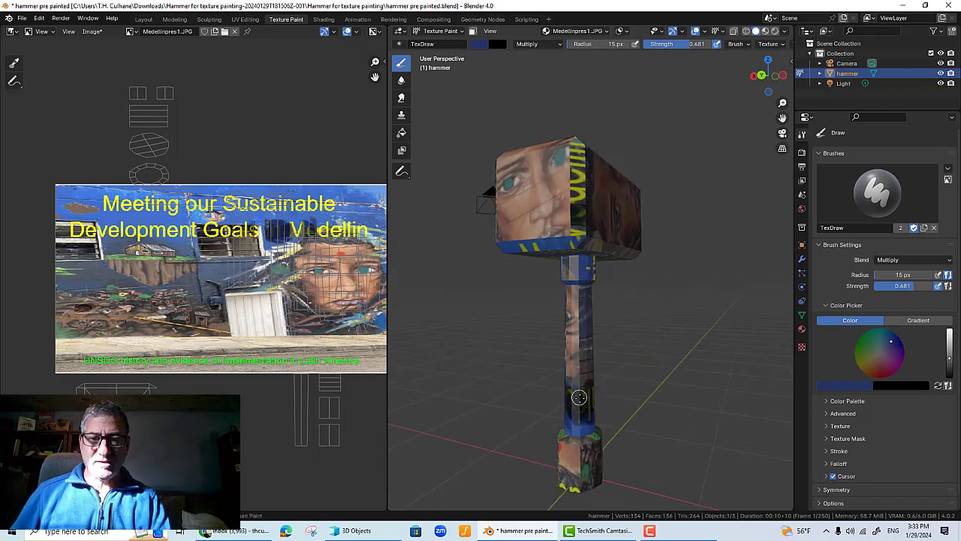
pyautogui.hotkey('ctrl', 'z')
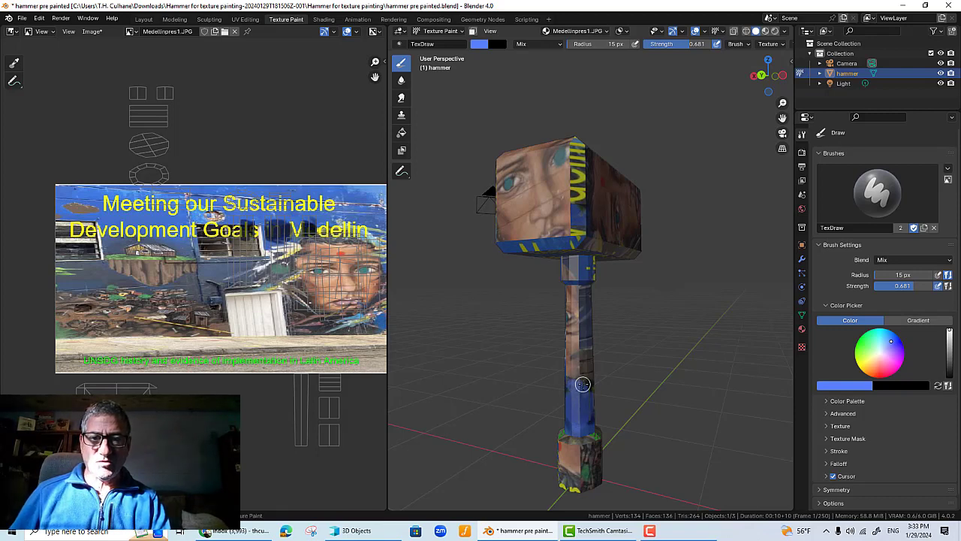
pyautogui.moveTo(586, 386)
pyautogui.mouseDown(button='middle')
pyautogui.moveTo(600, 390)
pyautogui.moveTo(587, 384)
pyautogui.mouseUp(button='middle')
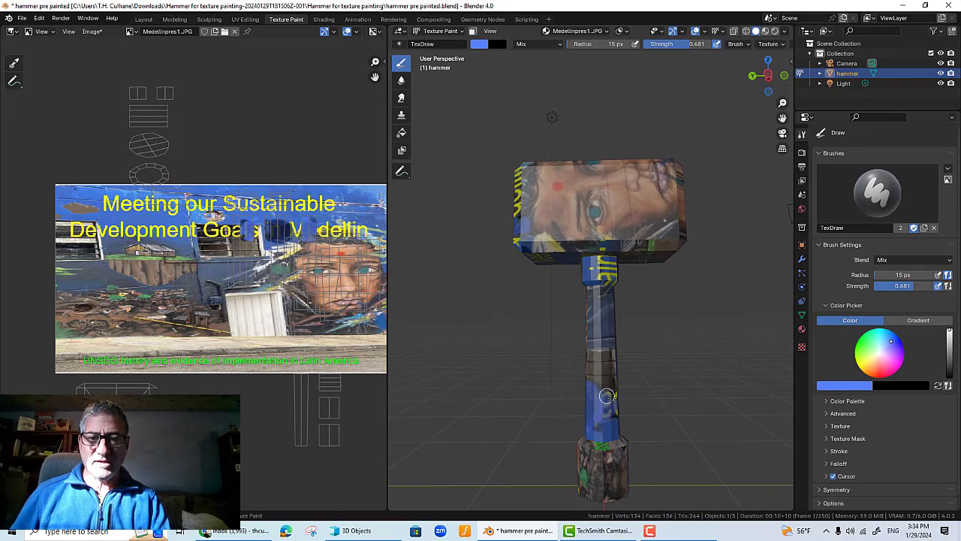
pyautogui.moveTo(606, 396); pyautogui.dragTo(603, 408)
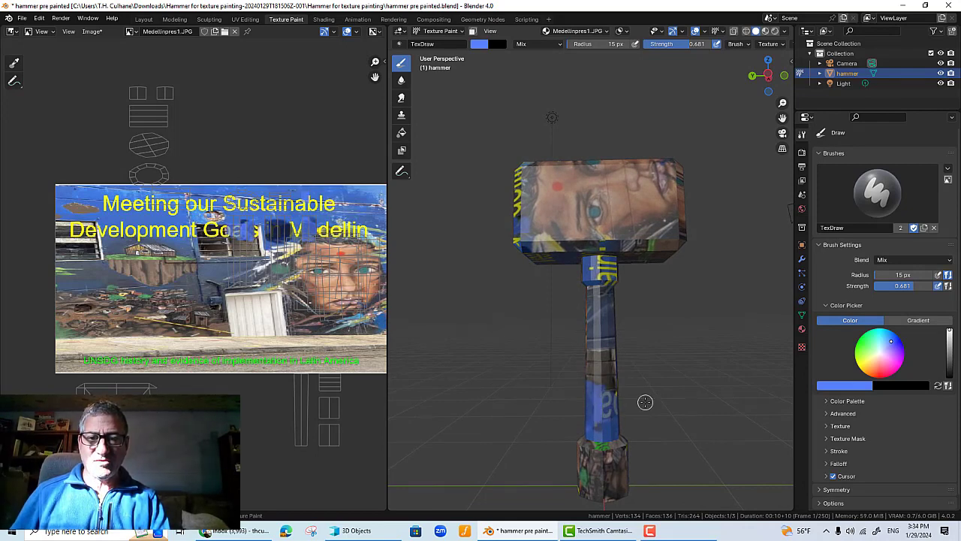
pyautogui.moveTo(643, 401); pyautogui.dragTo(682, 164, button='middle')
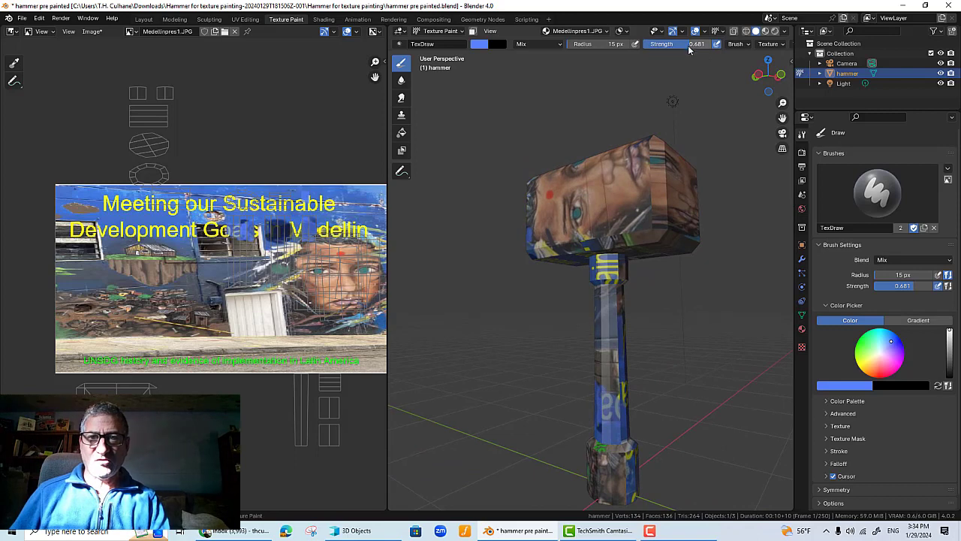
# - Set the brush strength to 1.000 and paint blue over the lettering along the other sides of the handle
pyautogui.moveTo(689, 44); pyautogui.dragTo(713, 44)
pyautogui.moveTo(606, 345)
pyautogui.mouseDown()
pyautogui.moveTo(599, 404)
pyautogui.moveTo(605, 413)
pyautogui.moveTo(624, 386)
pyautogui.moveTo(603, 425)
pyautogui.moveTo(619, 422)
pyautogui.mouseUp()
pyautogui.moveTo(618, 422); pyautogui.dragTo(626, 390, button='middle')
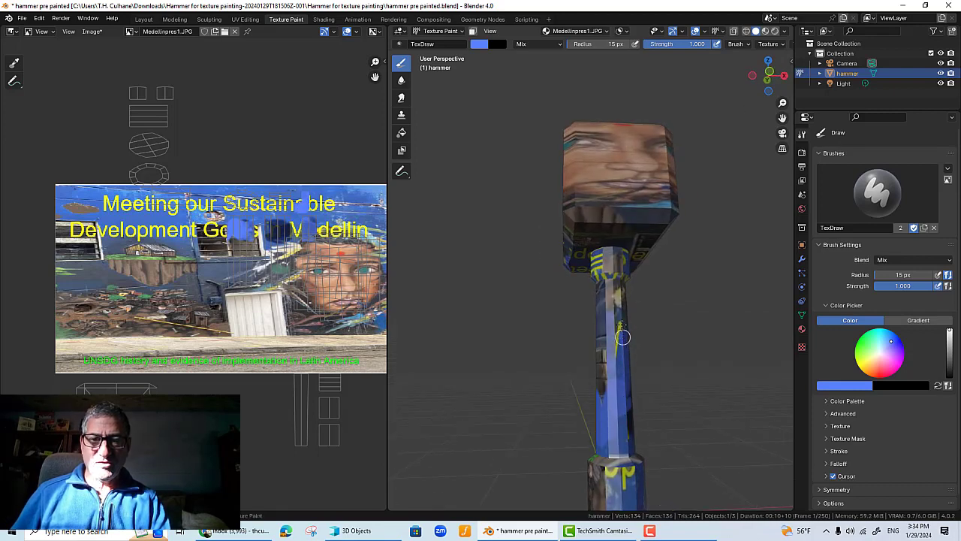
pyautogui.moveTo(617, 357)
pyautogui.mouseDown(button='middle')
pyautogui.moveTo(613, 419)
pyautogui.moveTo(622, 340)
pyautogui.mouseUp(button='middle')
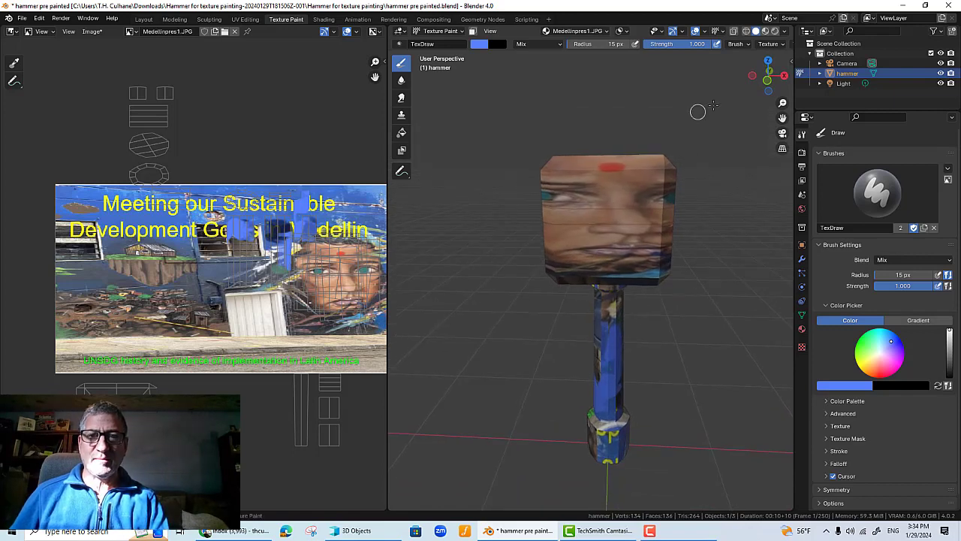
# - Set the brush strength to 0.667 and its colour to salmon, and paint the face's lips on the hammer head
pyautogui.moveTo(703, 48); pyautogui.dragTo(682, 48)
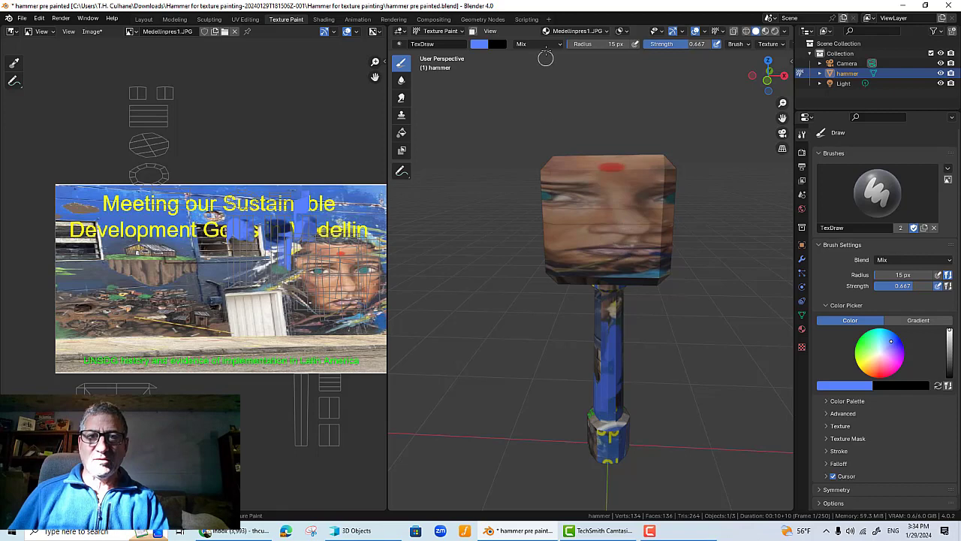
pyautogui.click(479, 44)
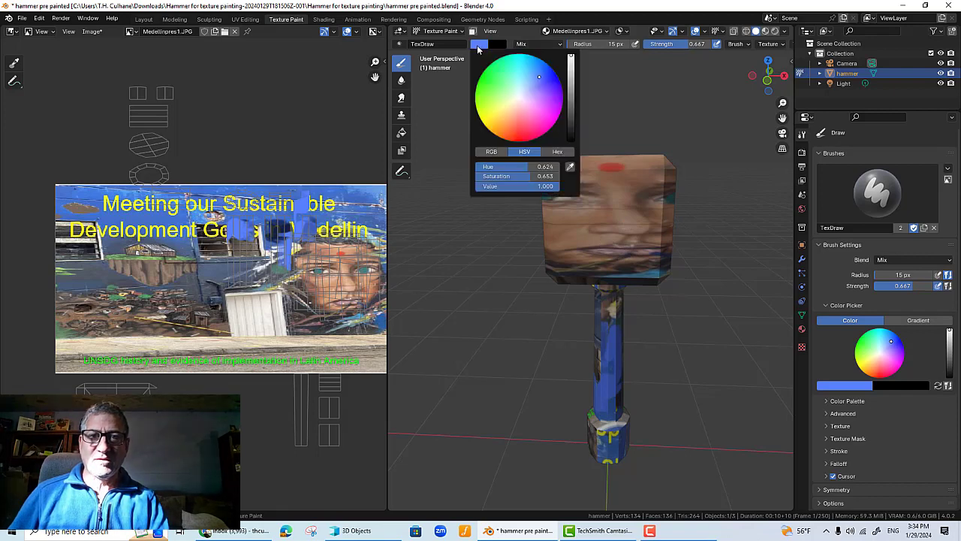
pyautogui.click(515, 127)
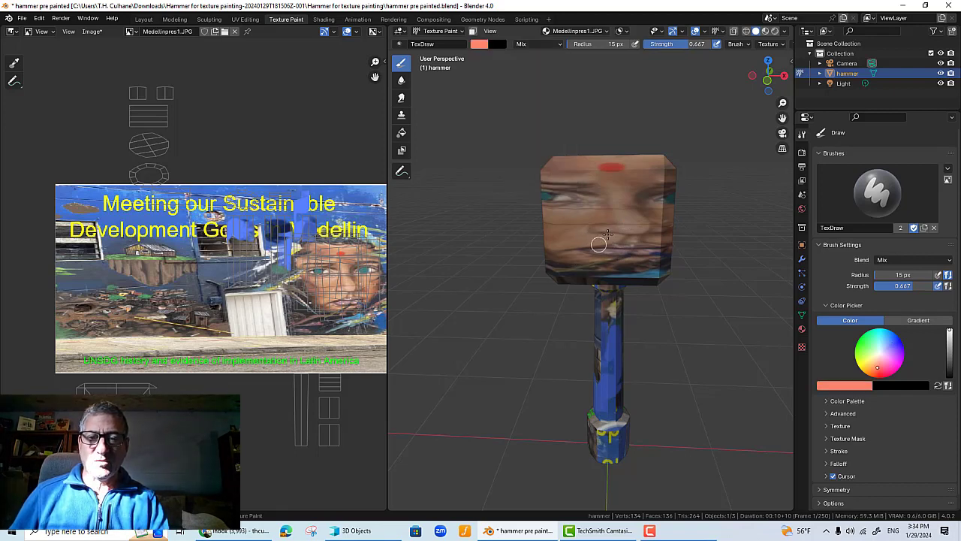
pyautogui.scroll(4, 622, 230)
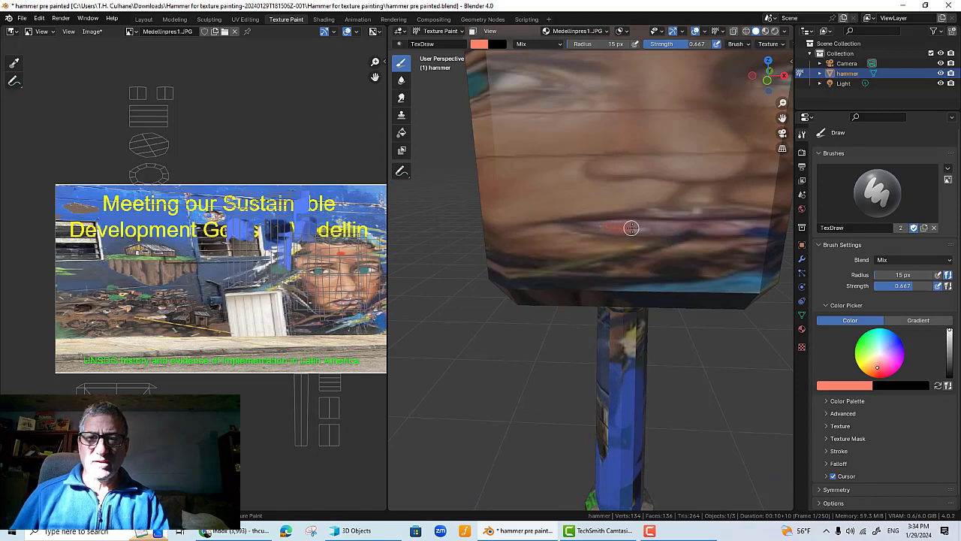
pyautogui.moveTo(626, 228)
pyautogui.mouseDown()
pyautogui.moveTo(593, 223)
pyautogui.moveTo(760, 224)
pyautogui.moveTo(734, 224)
pyautogui.mouseUp()
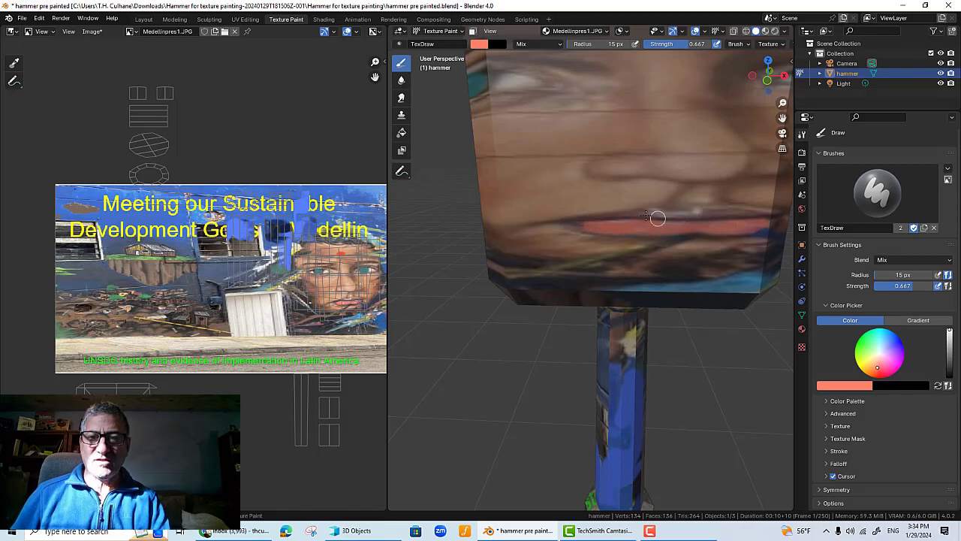
pyautogui.moveTo(657, 217)
pyautogui.mouseDown()
pyautogui.moveTo(647, 215)
pyautogui.moveTo(762, 215)
pyautogui.moveTo(602, 221)
pyautogui.mouseUp()
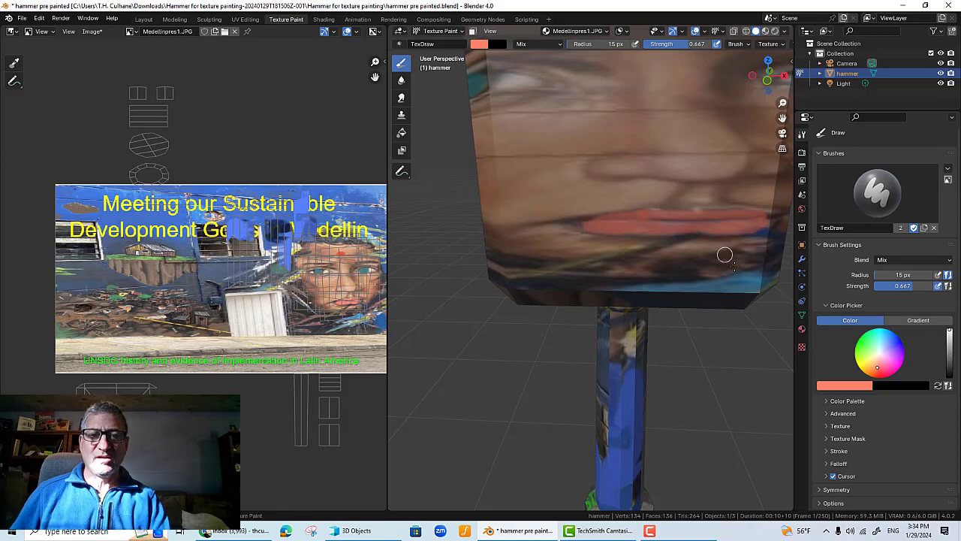
pyautogui.moveTo(724, 255); pyautogui.dragTo(585, 271, button='middle')
pyautogui.scroll(-3, 590, 286)
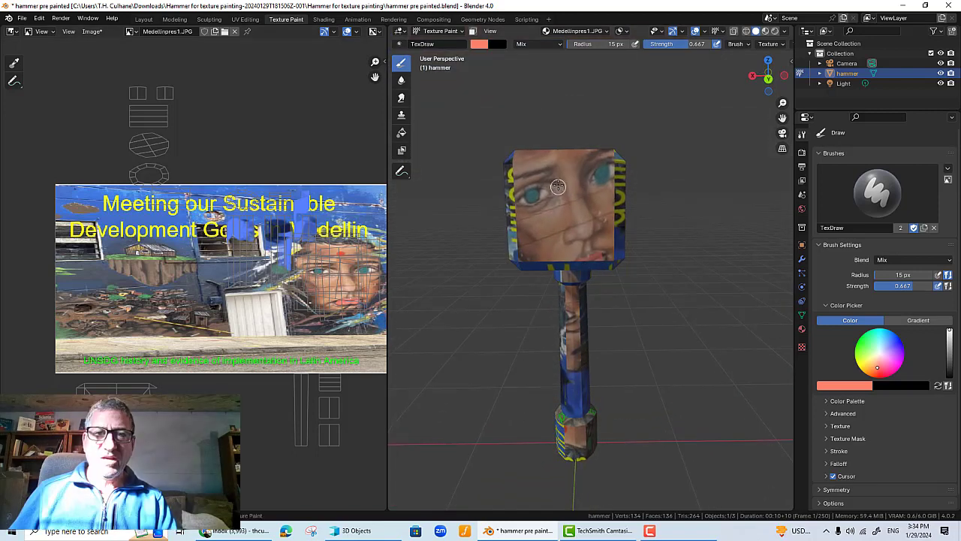
# - Switch the hammer to Edit Mode and deselect all of its geometry
pyautogui.click(428, 32)
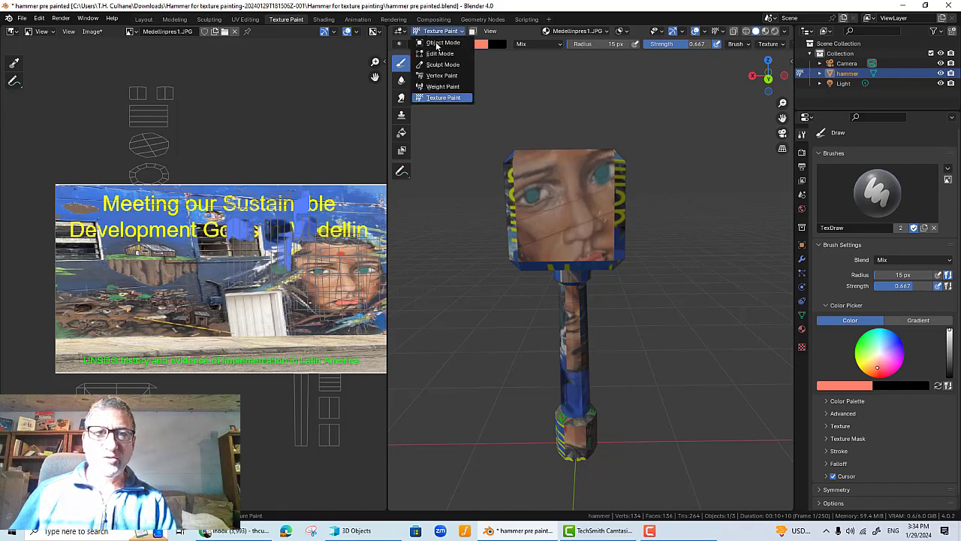
pyautogui.click(440, 54)
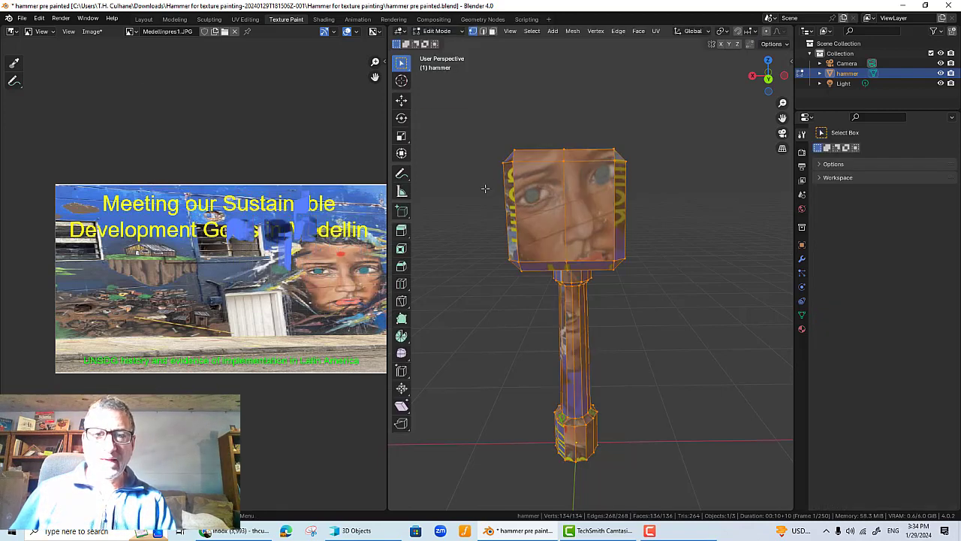
pyautogui.moveTo(484, 189); pyautogui.dragTo(500, 196, button='middle')
pyautogui.hotkey('alt', 'a')
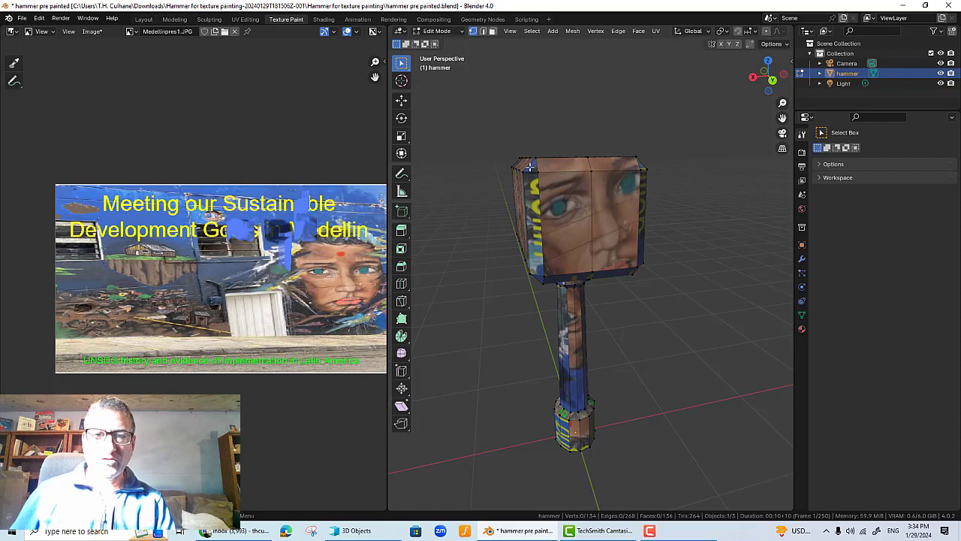
# - Open the UV Editing workspace and box-select the end of the hammer head that shows the tilted face
pyautogui.moveTo(529, 167); pyautogui.dragTo(639, 274)
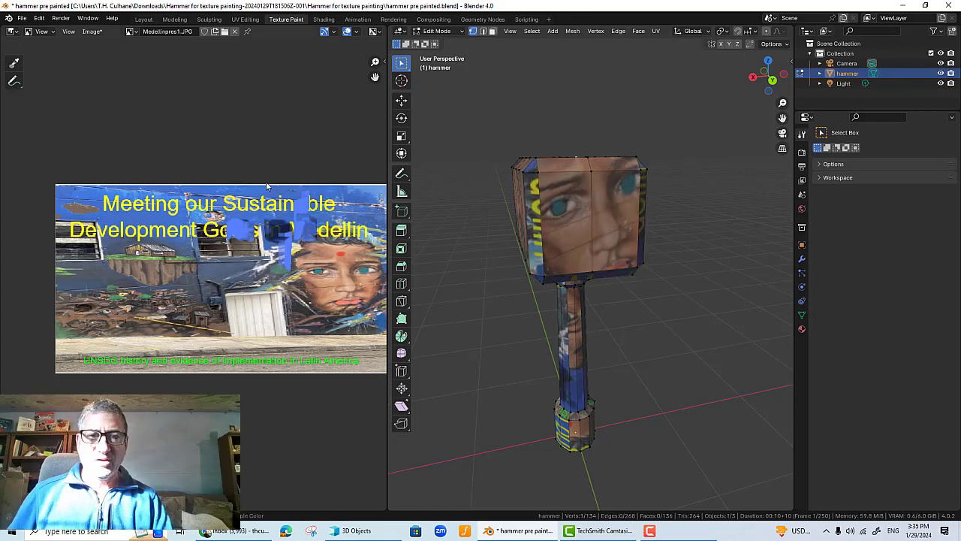
pyautogui.moveTo(235, 77); pyautogui.dragTo(232, 72, button='middle')
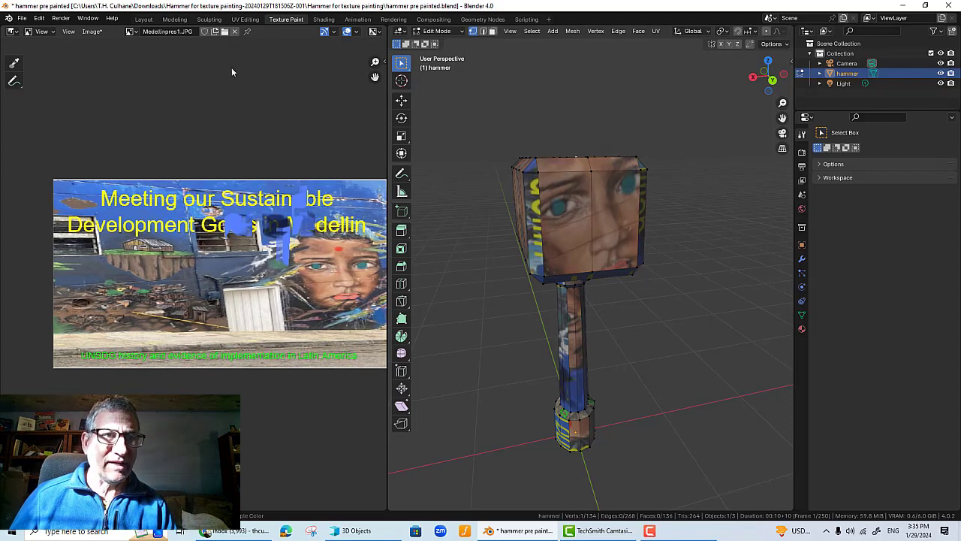
pyautogui.click(246, 19)
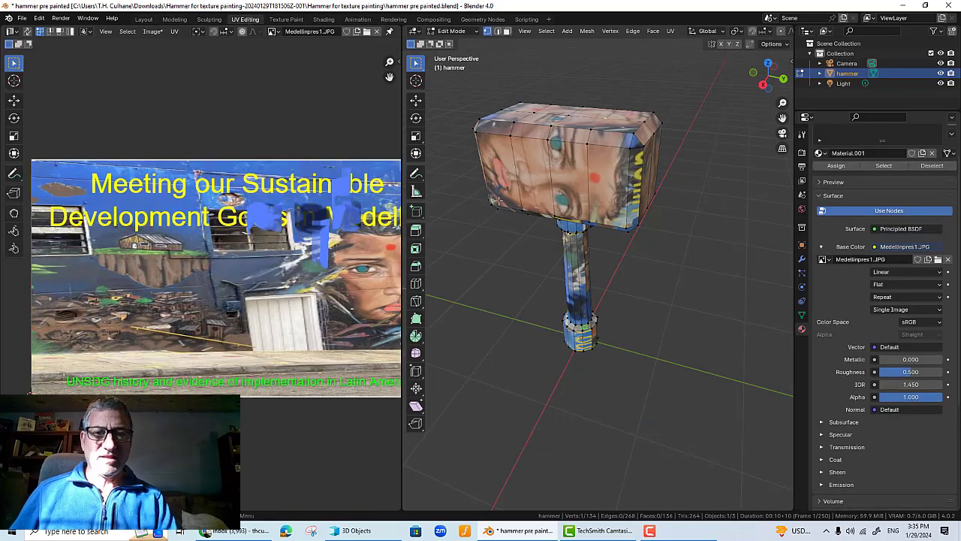
pyautogui.moveTo(591, 236); pyautogui.dragTo(534, 149, button='middle')
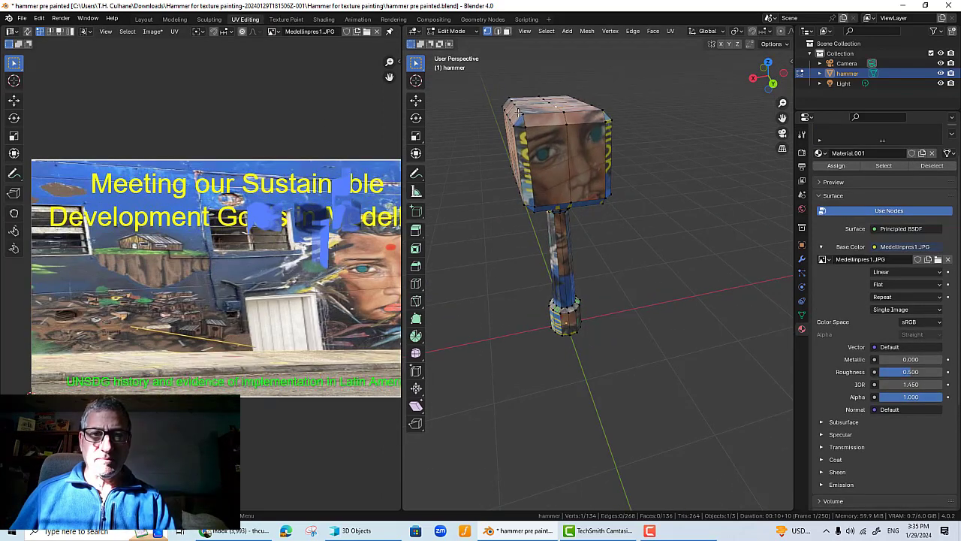
pyautogui.moveTo(526, 116); pyautogui.dragTo(618, 213)
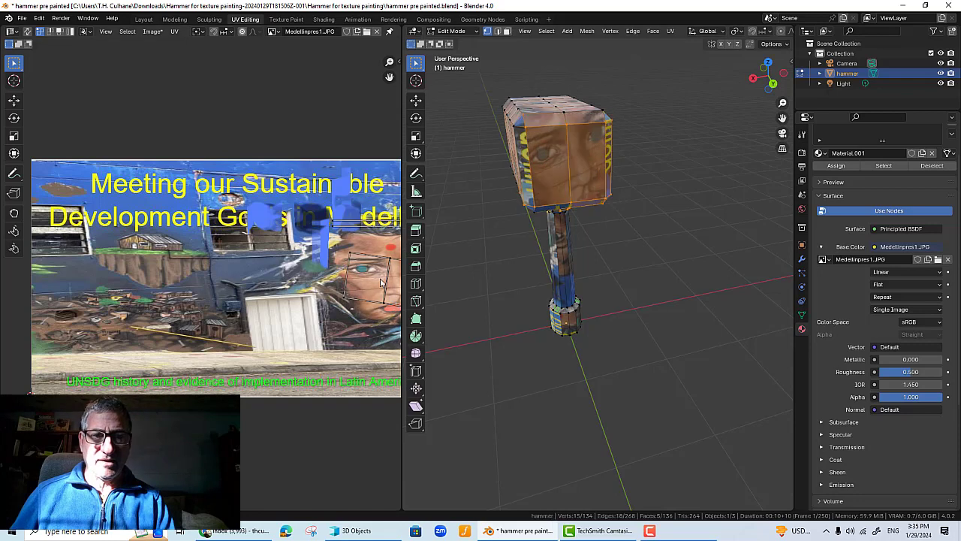
# - Select all displayed UVs of the head's end and rotate them slightly over the picture
pyautogui.scroll(-2, 375, 291)
pyautogui.scroll(1, 366, 283)
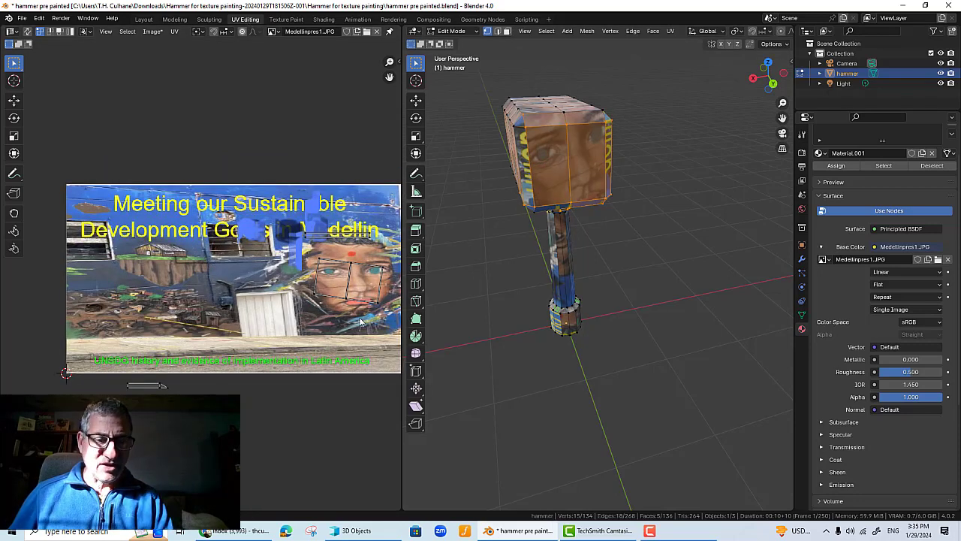
pyautogui.press('a')
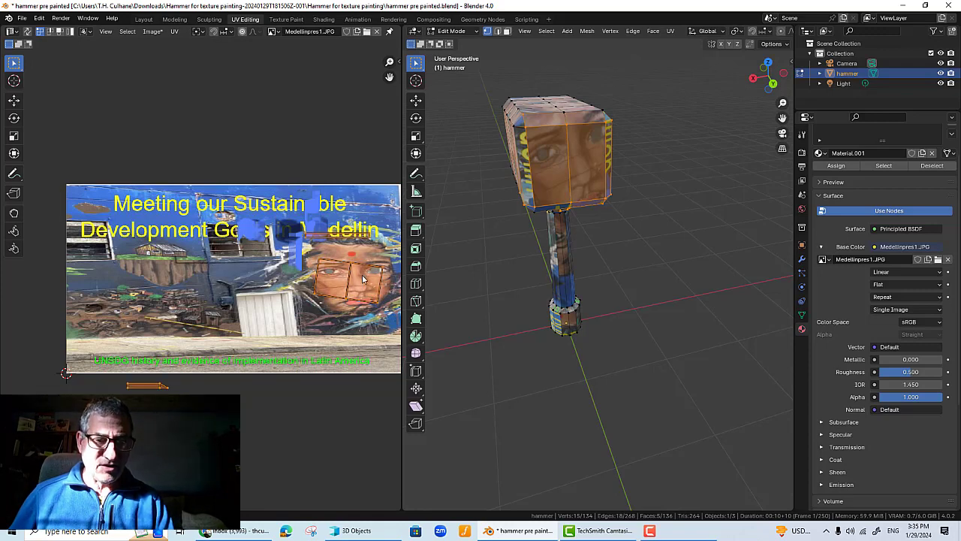
pyautogui.press('r')
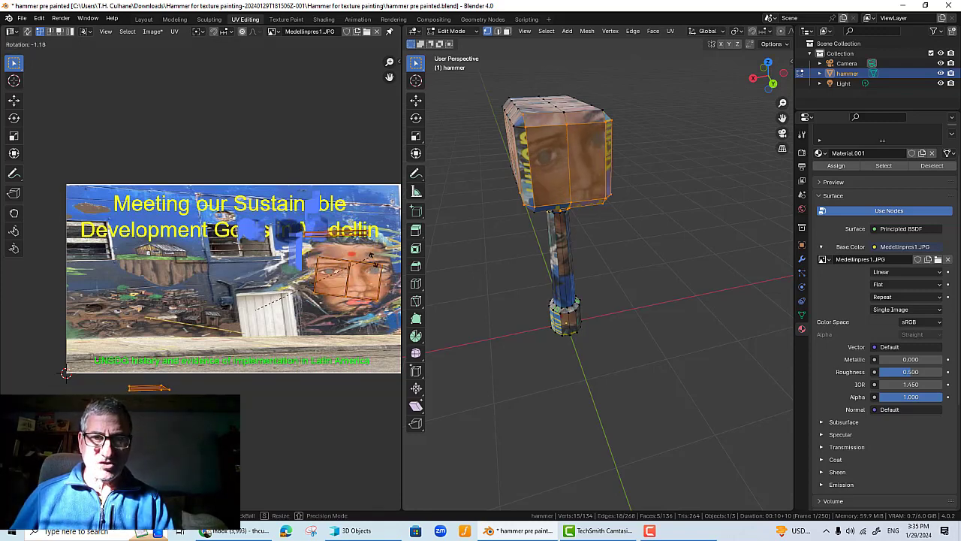
pyautogui.click(373, 260)
# - Enlarge the selected UVs and move them so the end's island covers the eyes, nose and mouth of the pictured face
pyautogui.press('s')
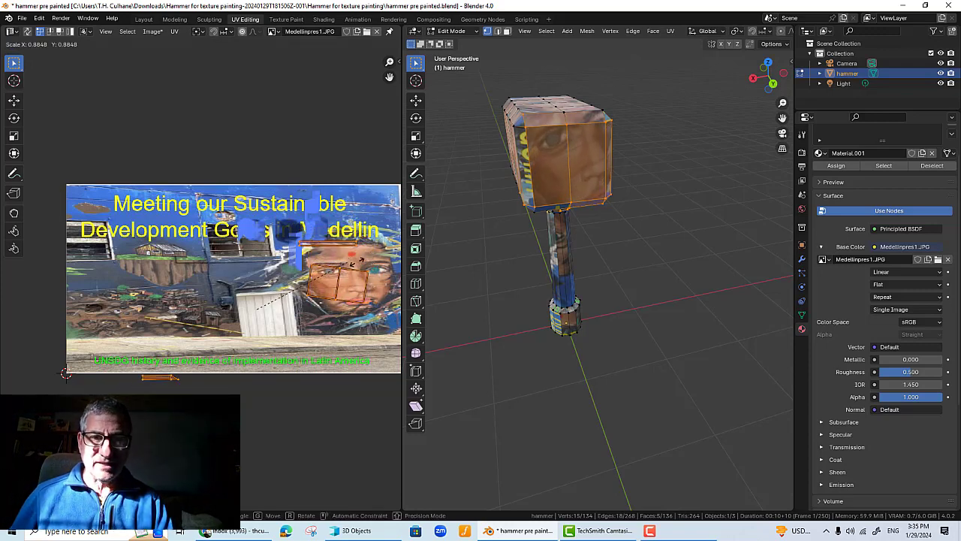
pyautogui.click(8, 265)
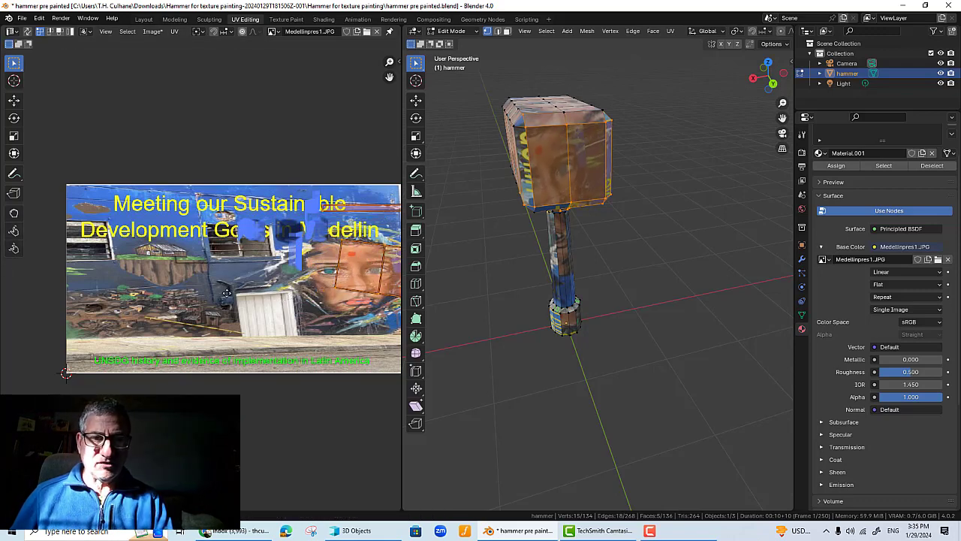
pyautogui.press('g')
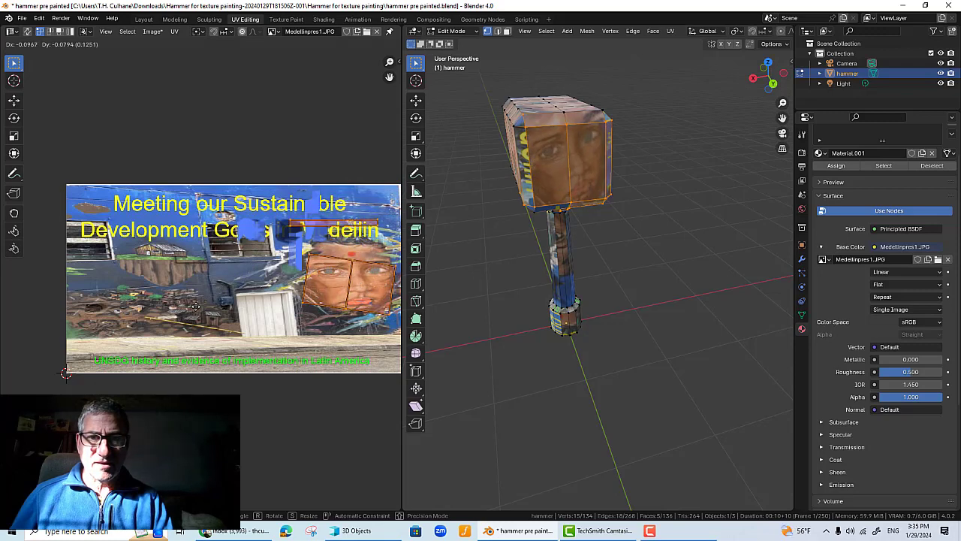
pyautogui.click(197, 310)
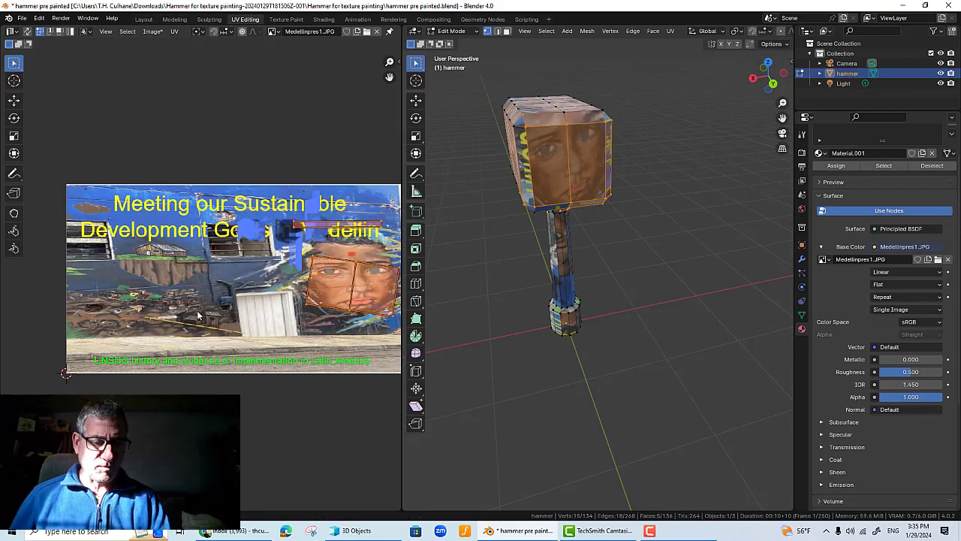
# - Enlarge the head end's selected UVs further, move them over the pictured face from forehead to chin, and clear the selection
pyautogui.press('s')
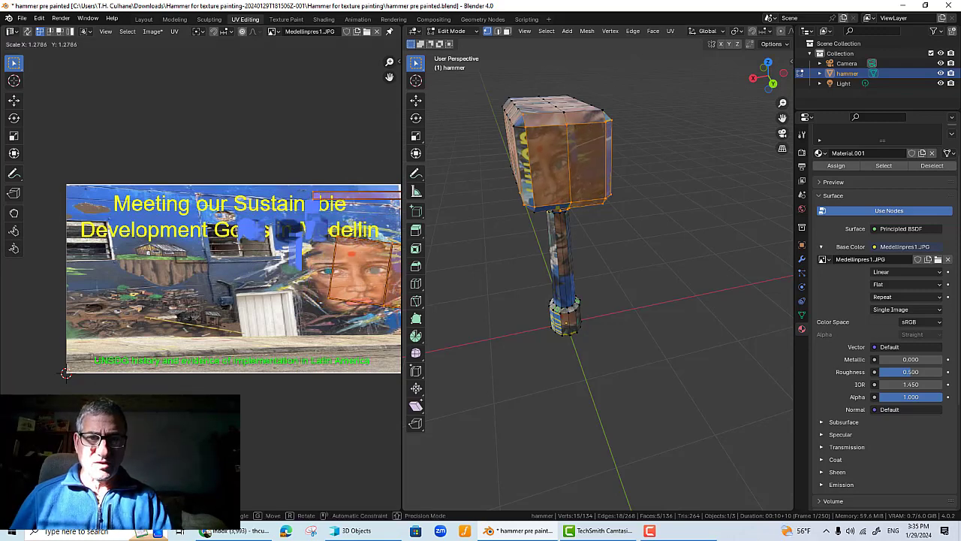
pyautogui.click(183, 340)
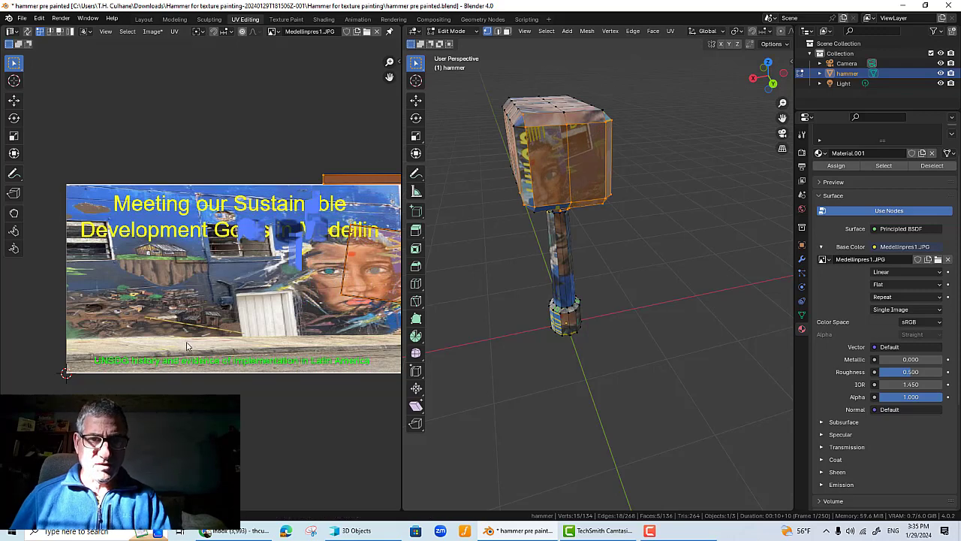
pyautogui.press('g')
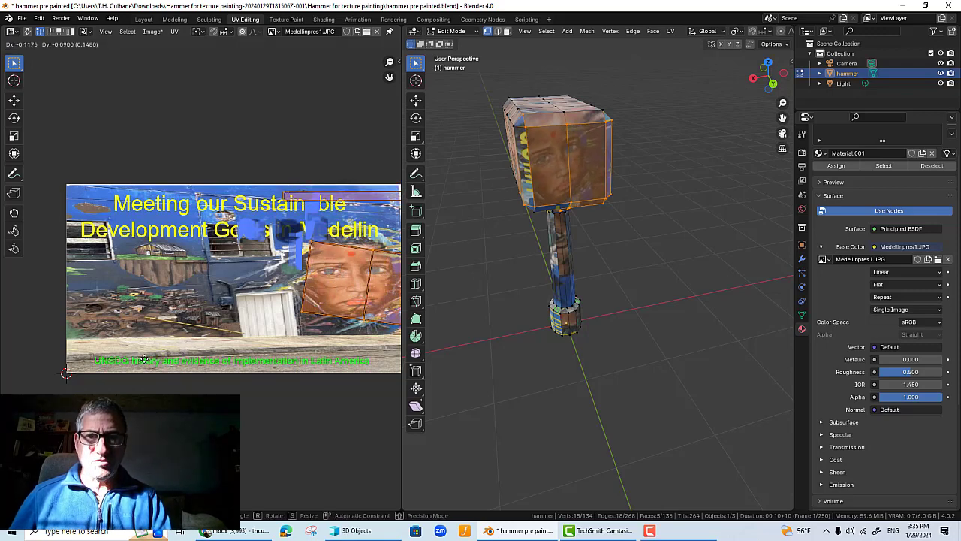
pyautogui.click(156, 363)
pyautogui.click(506, 357)
pyautogui.moveTo(505, 357); pyautogui.dragTo(529, 360, button='middle')
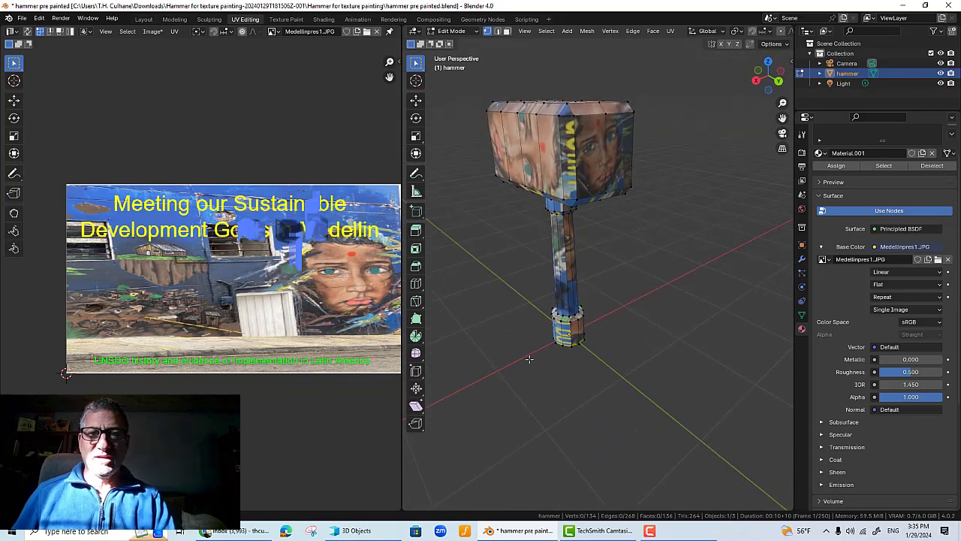
pyautogui.moveTo(552, 286); pyautogui.dragTo(564, 289, button='middle')
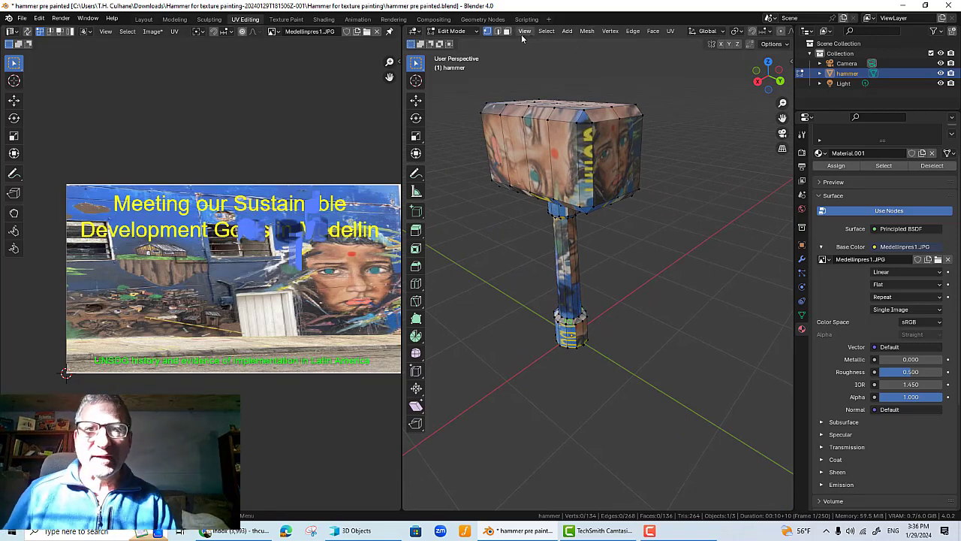
# - Switch the hammer to Texture Paint mode and set the brush to a skin tone sampled from the face, with Strength 1.000
pyautogui.click(454, 31)
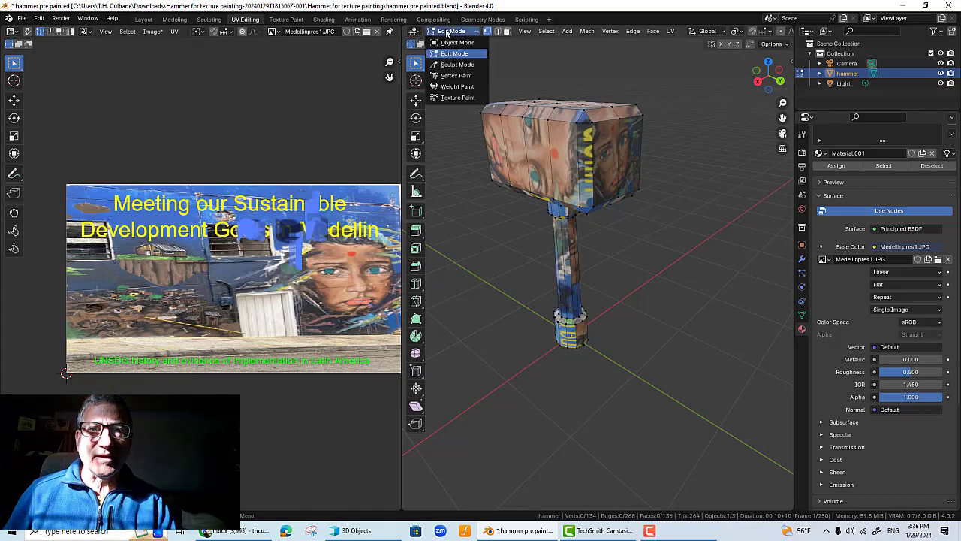
pyautogui.click(458, 98)
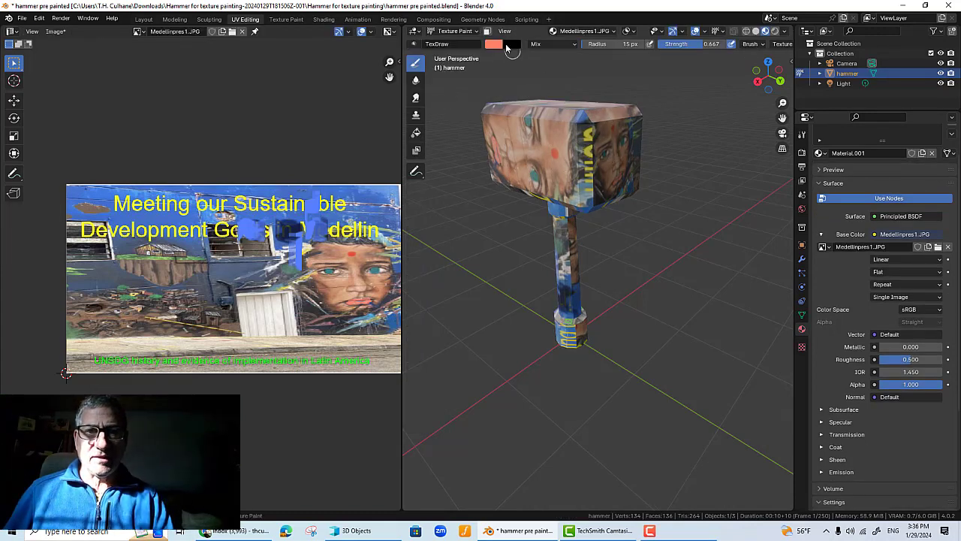
pyautogui.click(494, 44)
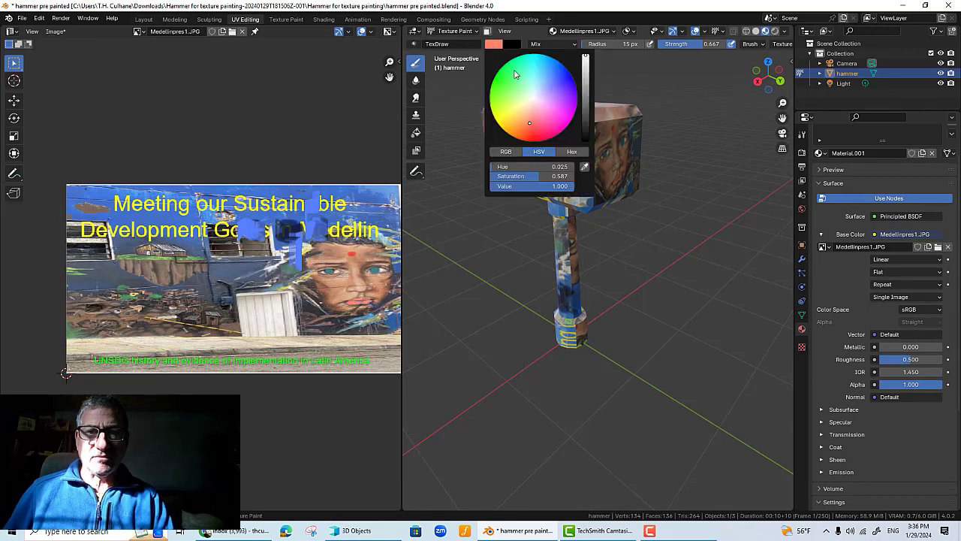
pyautogui.click(584, 167)
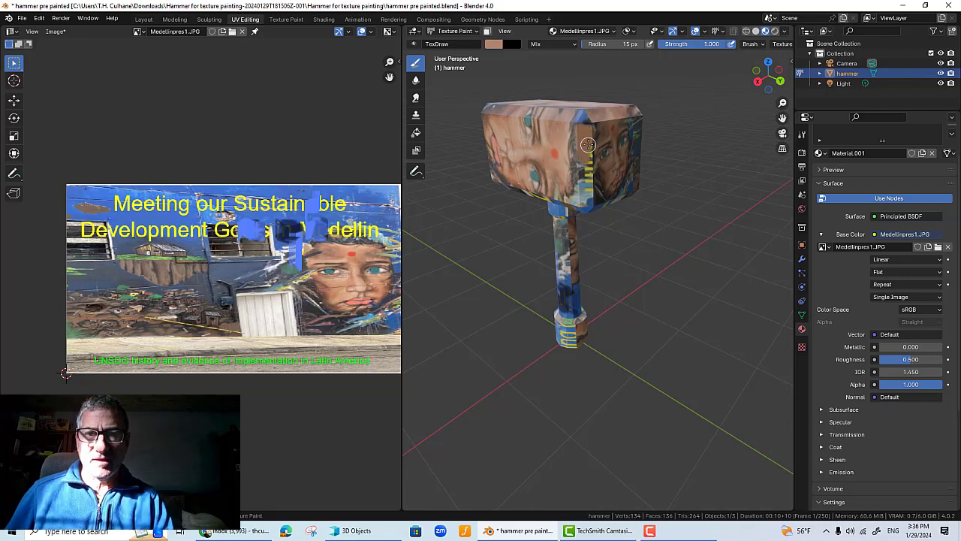
# - Paint the sampled skin tone over the yellow lettering on the side of the hammer head, beside the corner next to the face
pyautogui.moveTo(586, 188)
pyautogui.mouseDown()
pyautogui.moveTo(586, 156)
pyautogui.moveTo(589, 203)
pyautogui.moveTo(582, 177)
pyautogui.mouseUp()
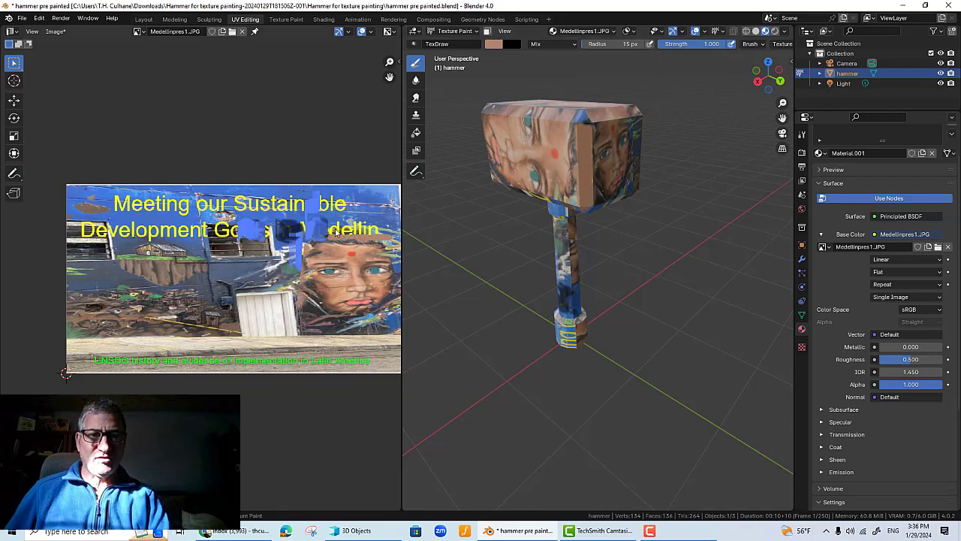
pyautogui.moveTo(609, 236); pyautogui.dragTo(578, 199, button='middle')
pyautogui.moveTo(583, 126)
pyautogui.mouseDown(button='middle')
pyautogui.moveTo(601, 206)
pyautogui.moveTo(555, 175)
pyautogui.moveTo(553, 208)
pyautogui.moveTo(581, 230)
pyautogui.moveTo(575, 208)
pyautogui.mouseUp(button='middle')
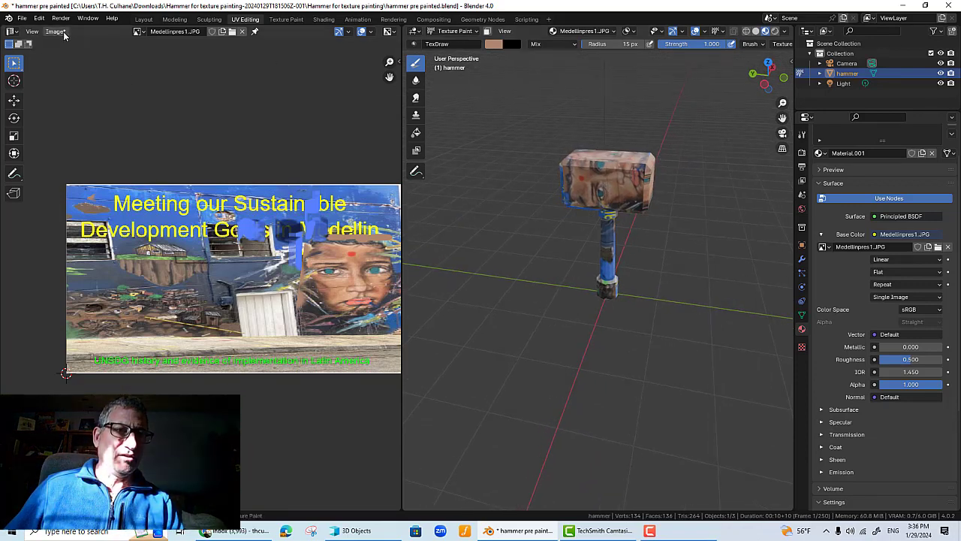
# - Save the painted changes to the texture image Medellinpres1.JPG
pyautogui.click(64, 31)
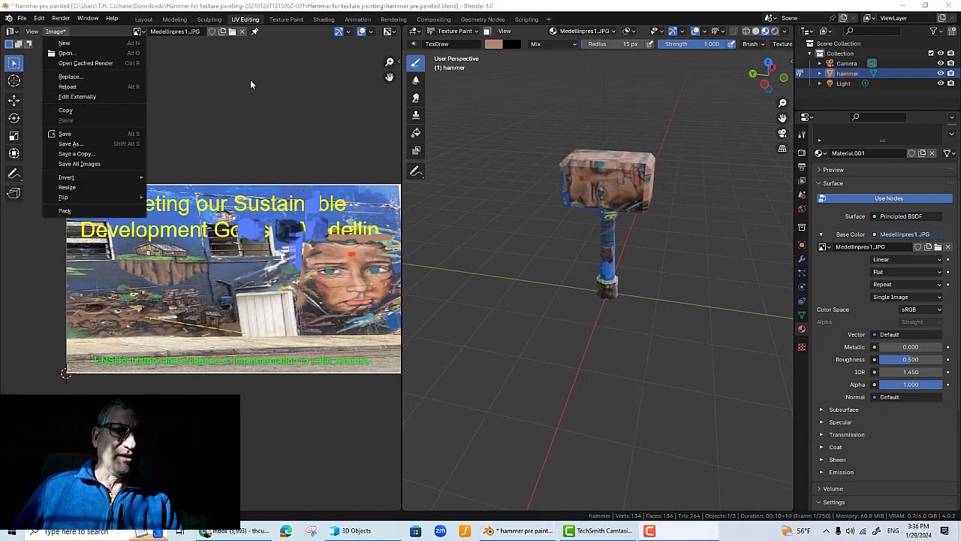
pyautogui.click(85, 153)
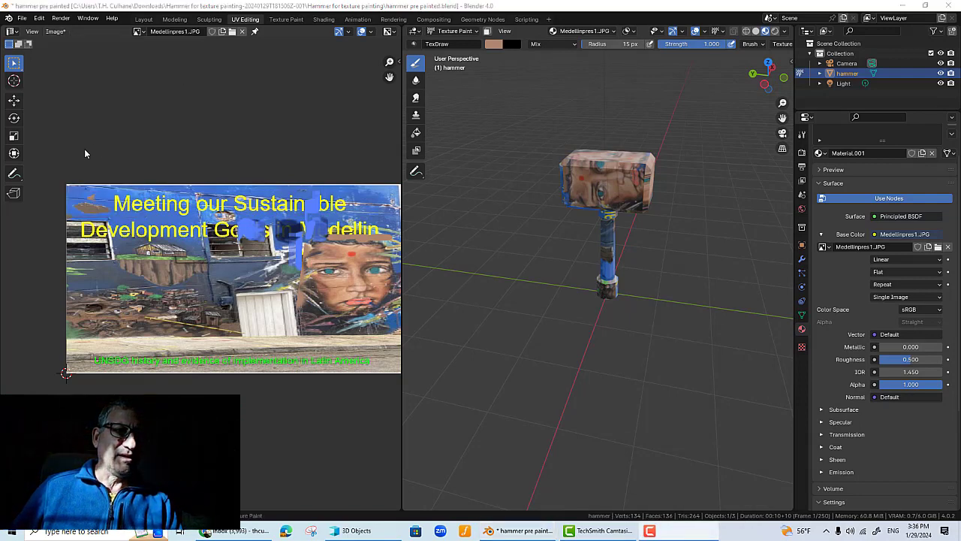
pyautogui.click(55, 32)
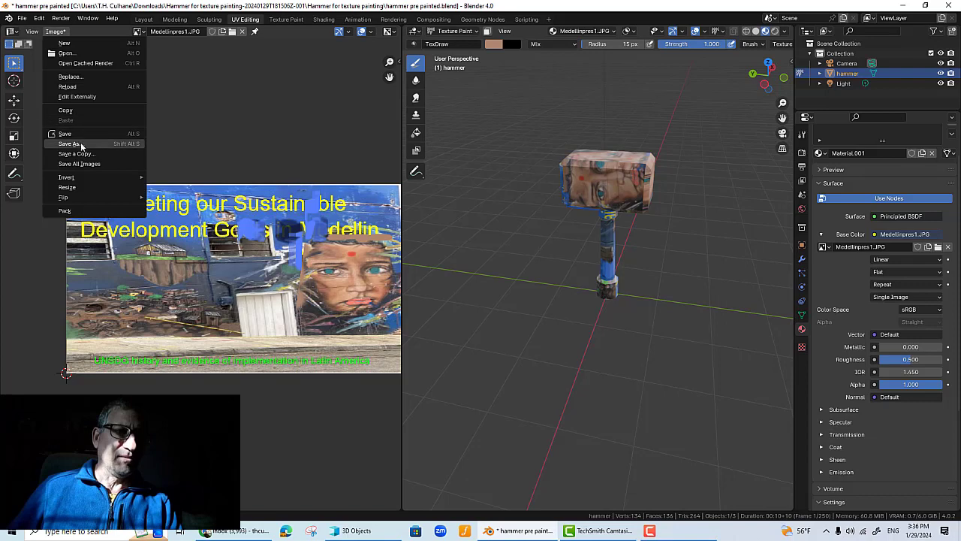
pyautogui.click(68, 136)
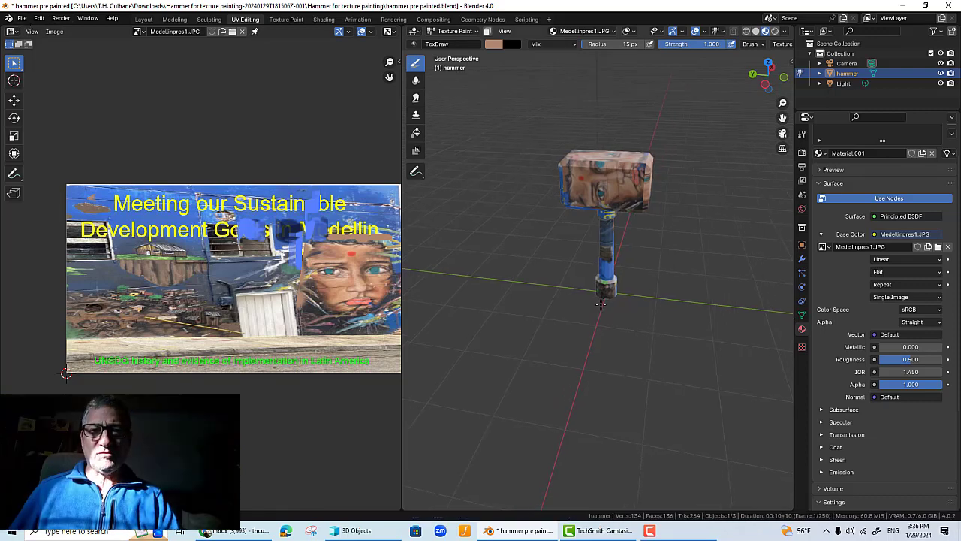
pyautogui.moveTo(530, 287); pyautogui.dragTo(646, 223, button='middle')
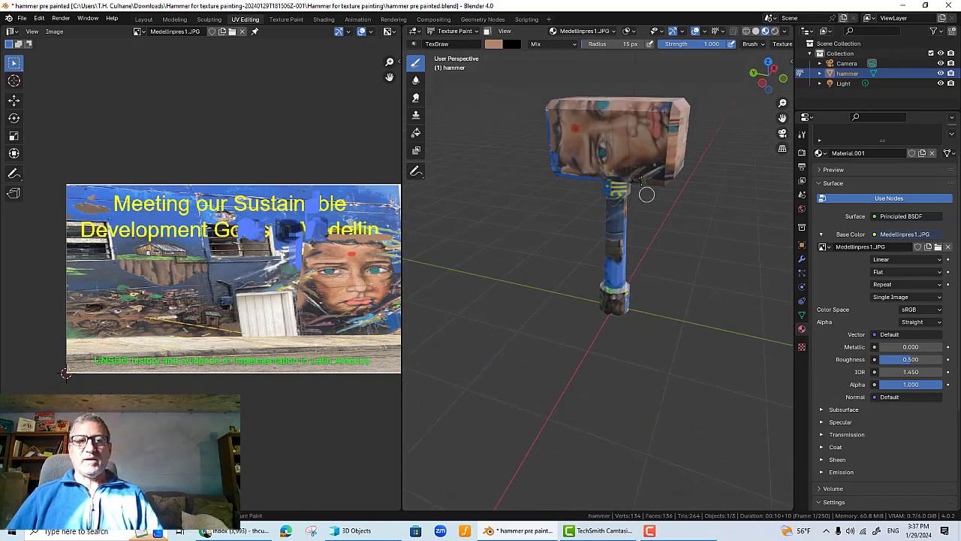